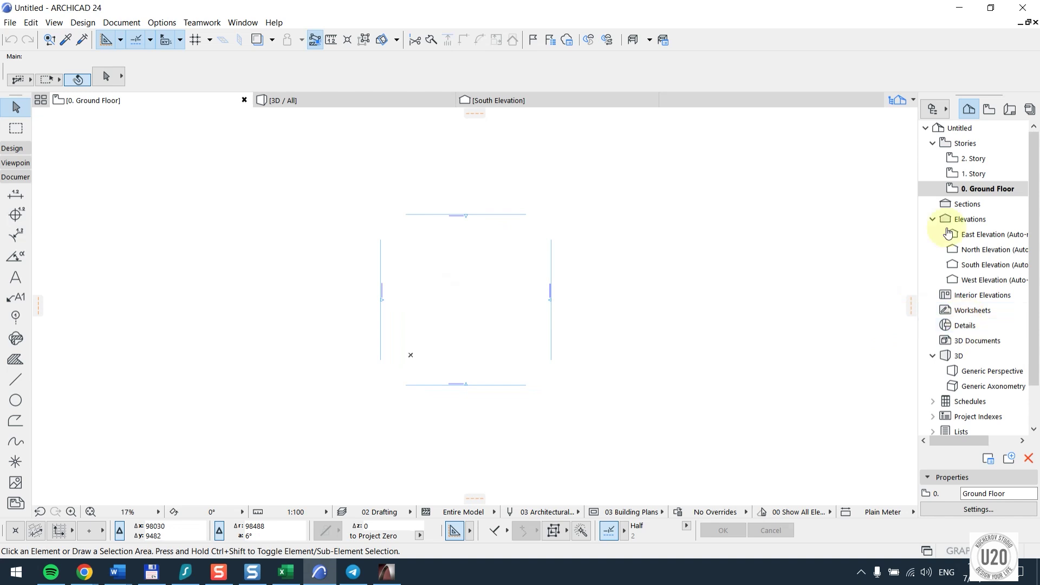
Create a new independent detail named Survey plan, keeping the reference ID D-01
{"action": "left_click", "coordinate": [968, 328]}
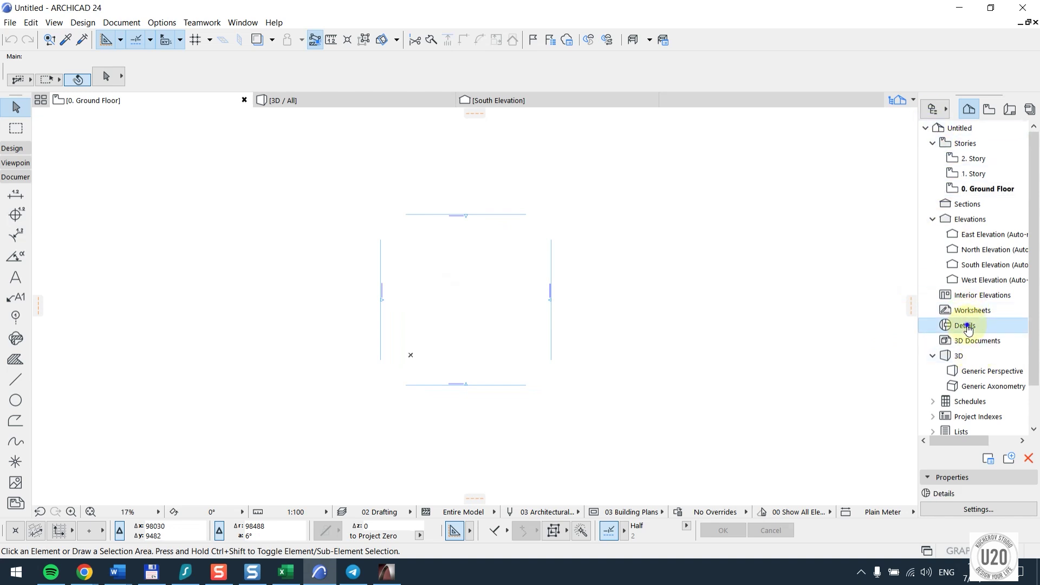
{"action": "right_click", "coordinate": [968, 328]}
{"action": "left_click", "coordinate": [927, 336]}
{"action": "double_click", "coordinate": [535, 207]}
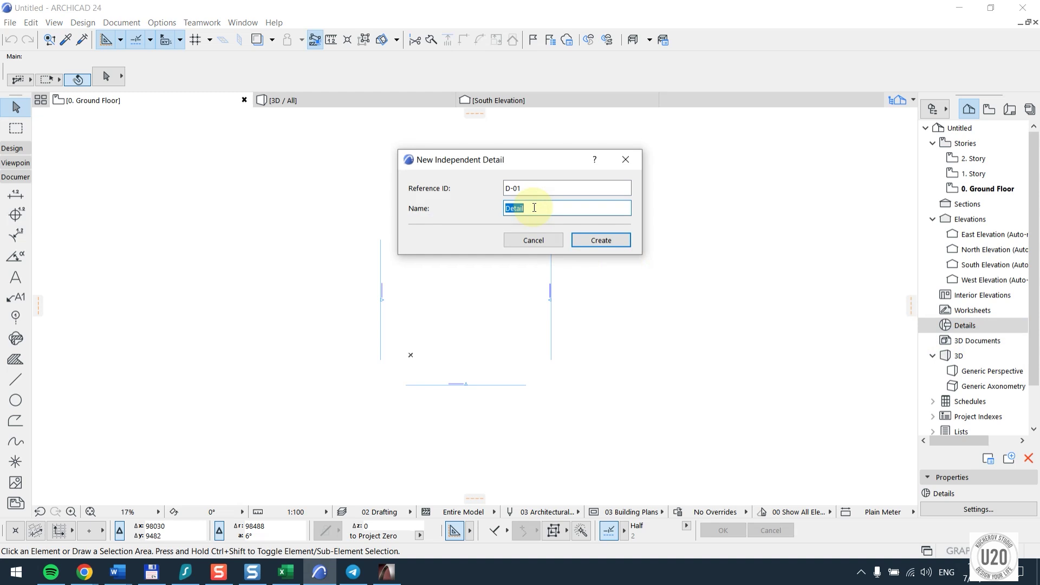
{"action": "type", "text": "Survey plan"}
{"action": "key", "text": "Return"}
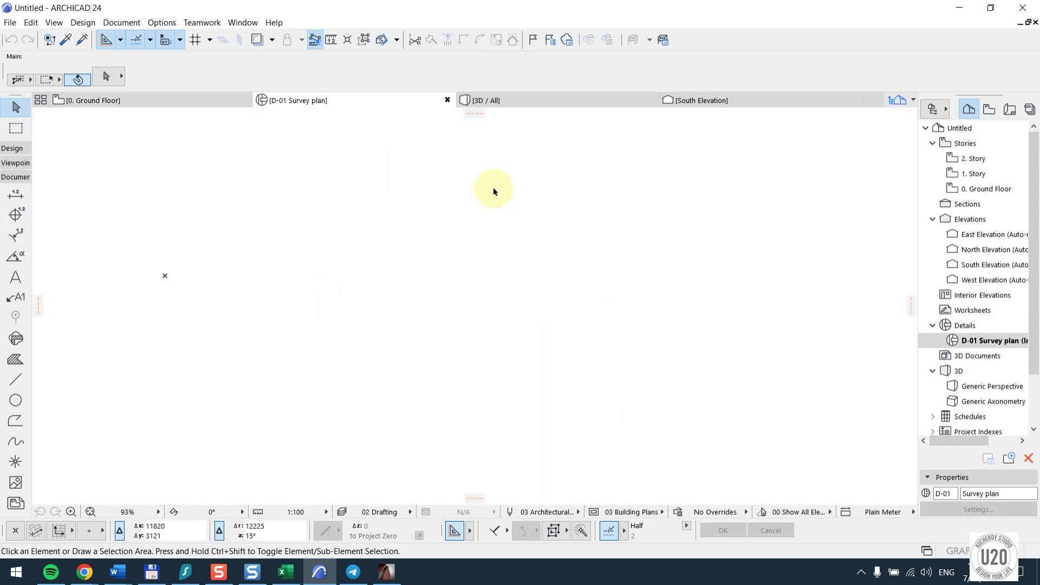
Set the Survey plan detail to a custom drawing scale of 1:25
{"action": "key", "text": "alt+Tab"}
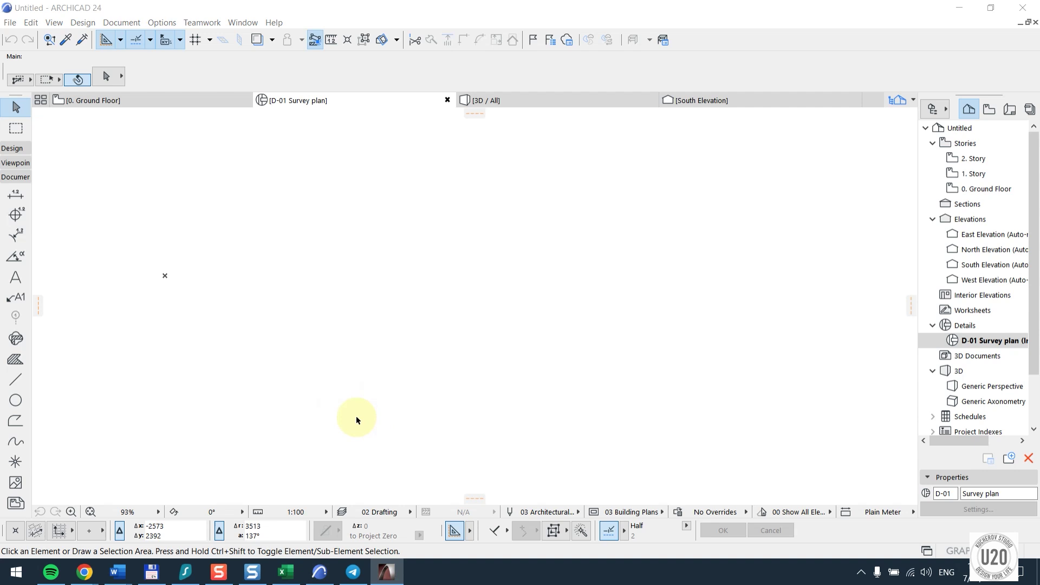
{"action": "left_click", "coordinate": [294, 509]}
{"action": "left_click", "coordinate": [294, 509]}
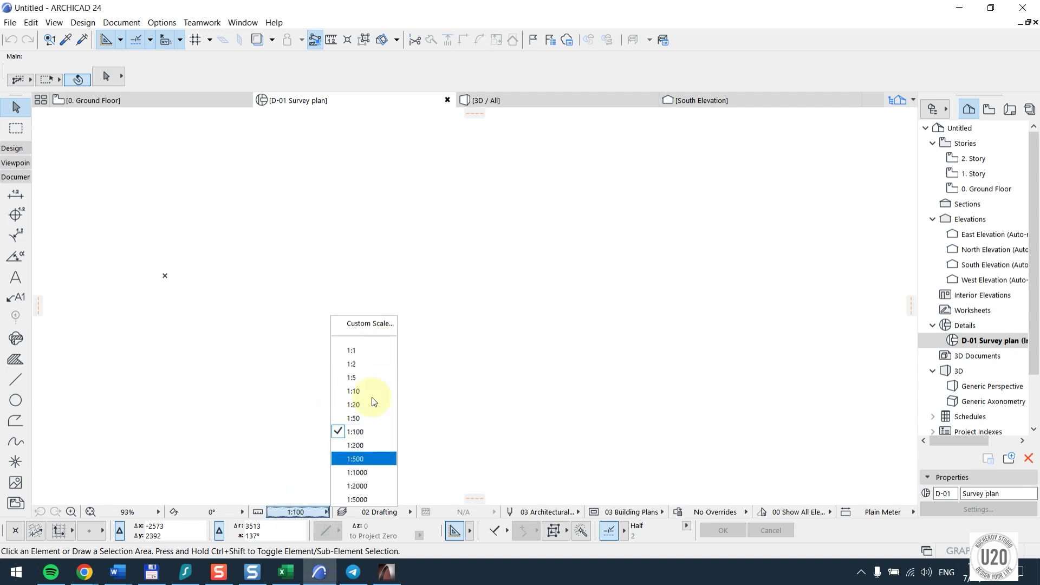
{"action": "left_click", "coordinate": [386, 323]}
{"action": "type", "text": "25"}
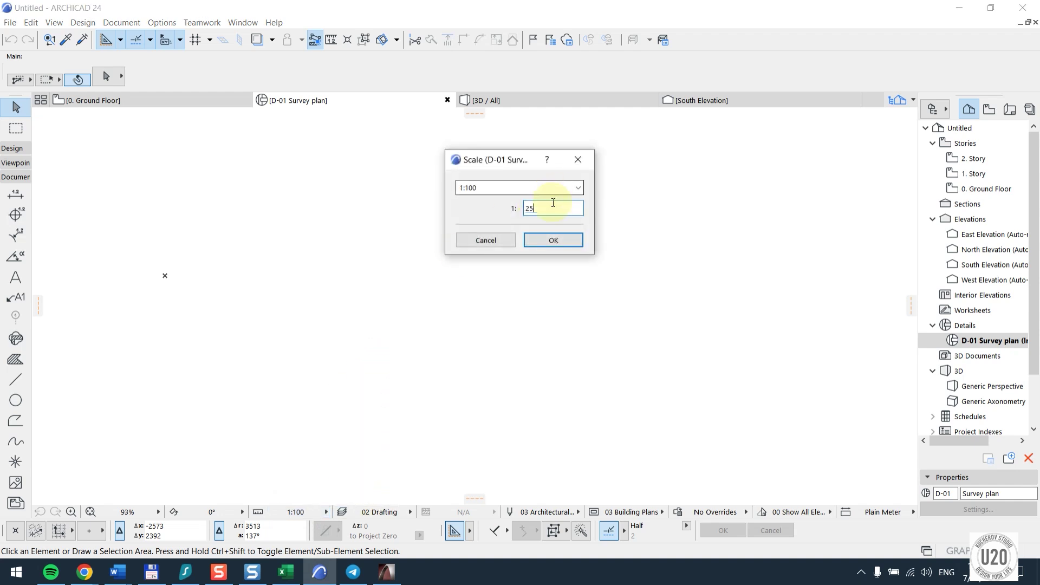
{"action": "left_click", "coordinate": [544, 242]}
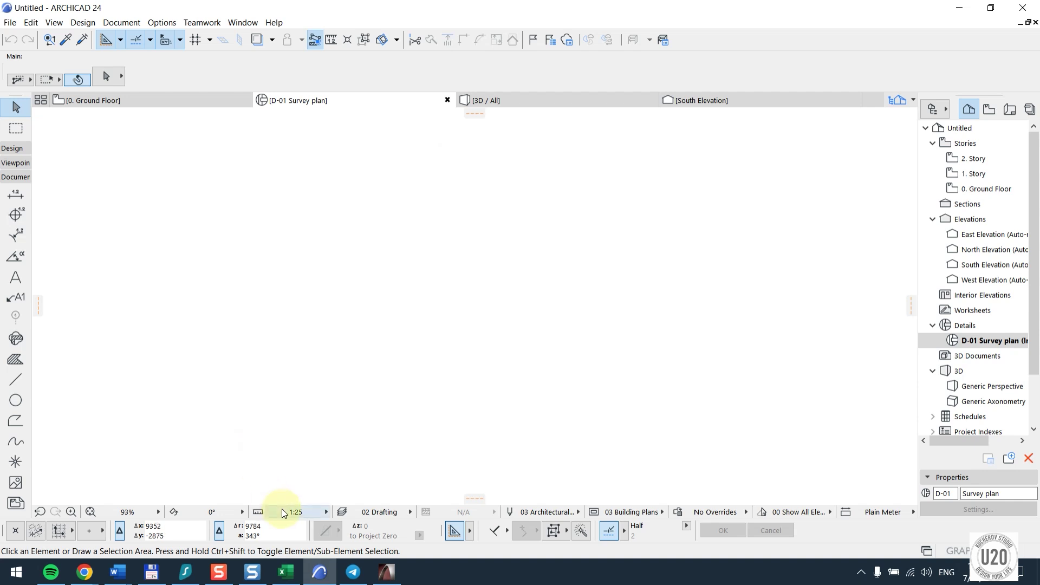
Bring the furniture and equipment plan from the other project into the Survey plan detail
{"action": "key", "text": "alt+Tab"}
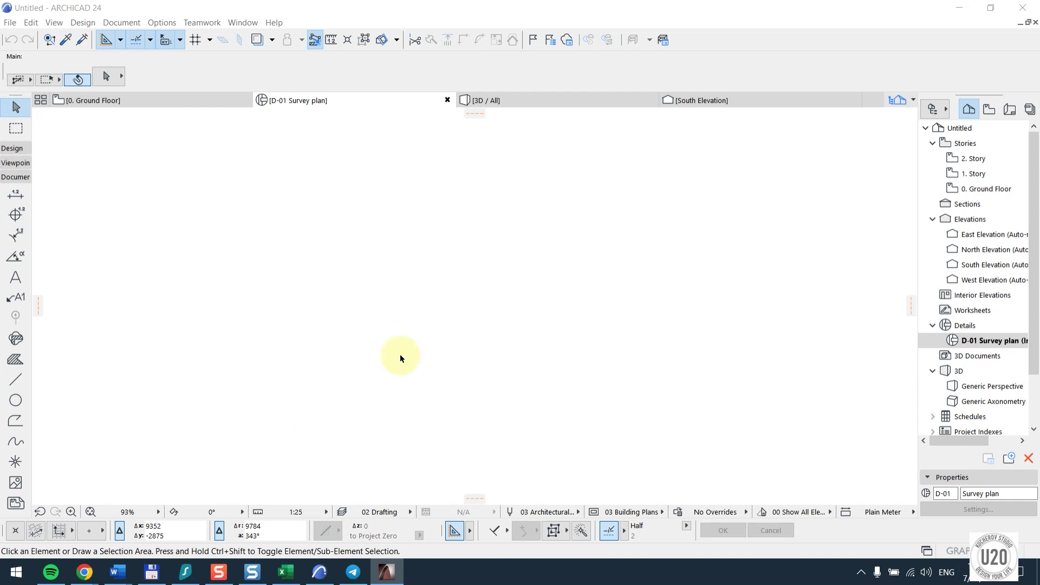
{"action": "left_click", "coordinate": [421, 310]}
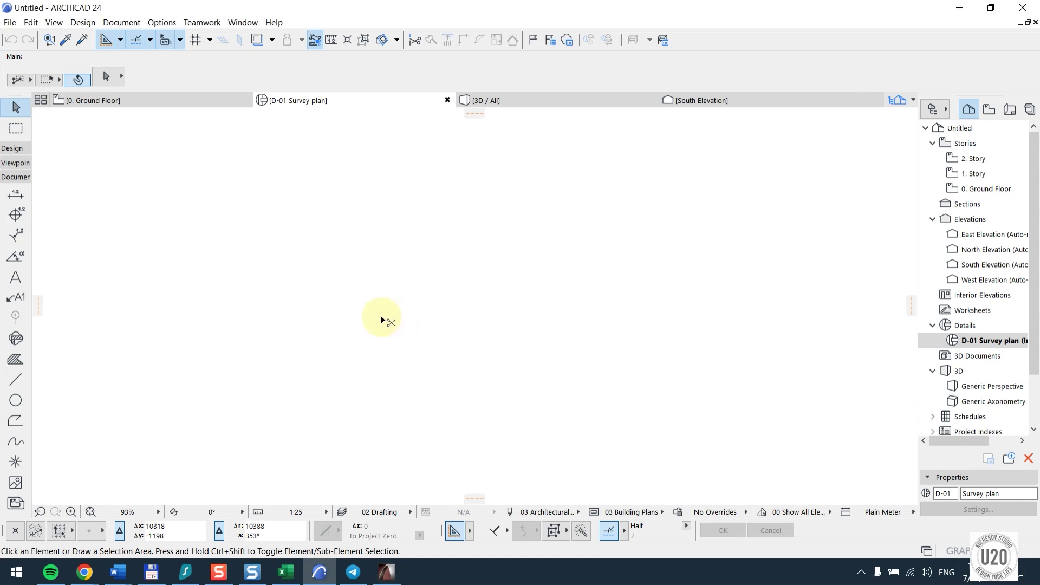
{"action": "key", "text": "ctrl+v"}
{"action": "left_click", "coordinate": [602, 291]}
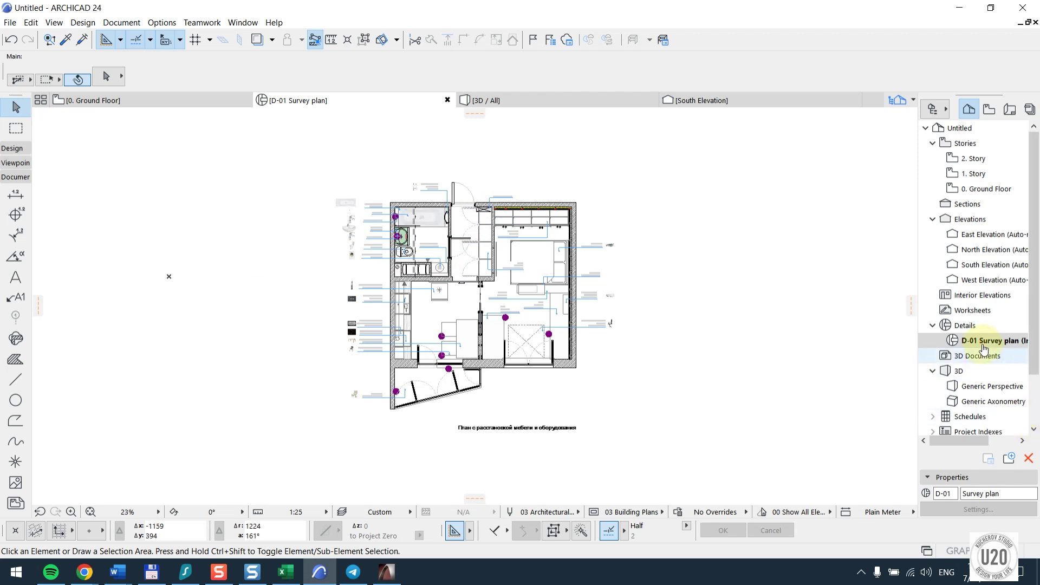
Create a second independent detail with reference ID D-02 and name it Furnishing plan
{"action": "right_click", "coordinate": [962, 326]}
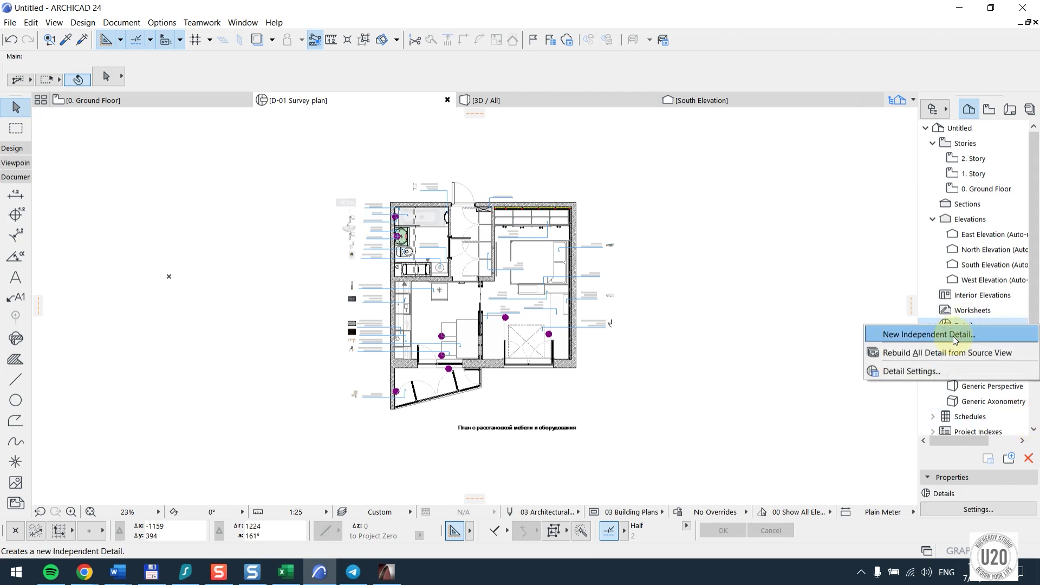
{"action": "left_click", "coordinate": [955, 336]}
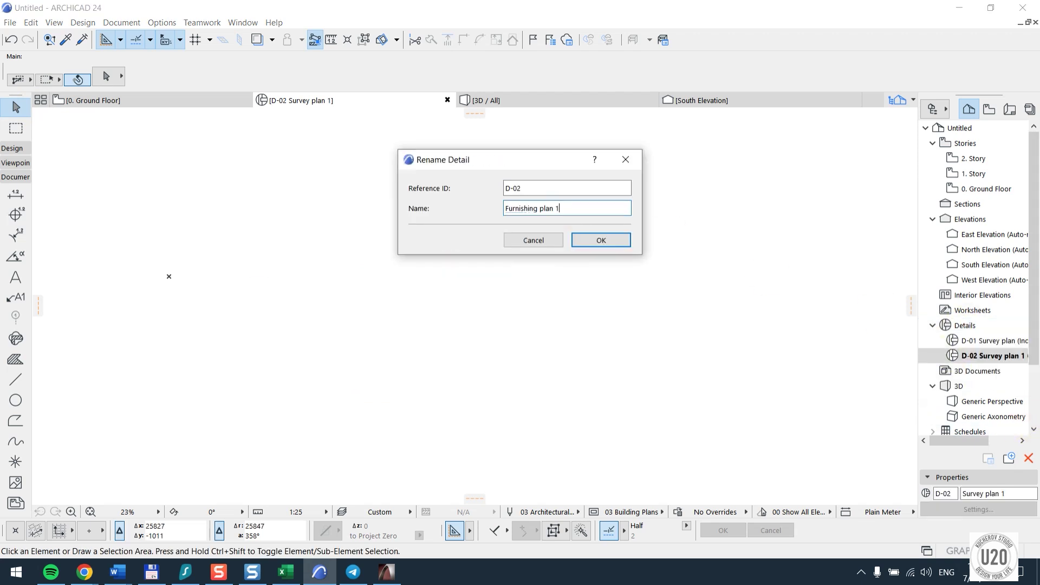
{"action": "key", "text": "Return"}
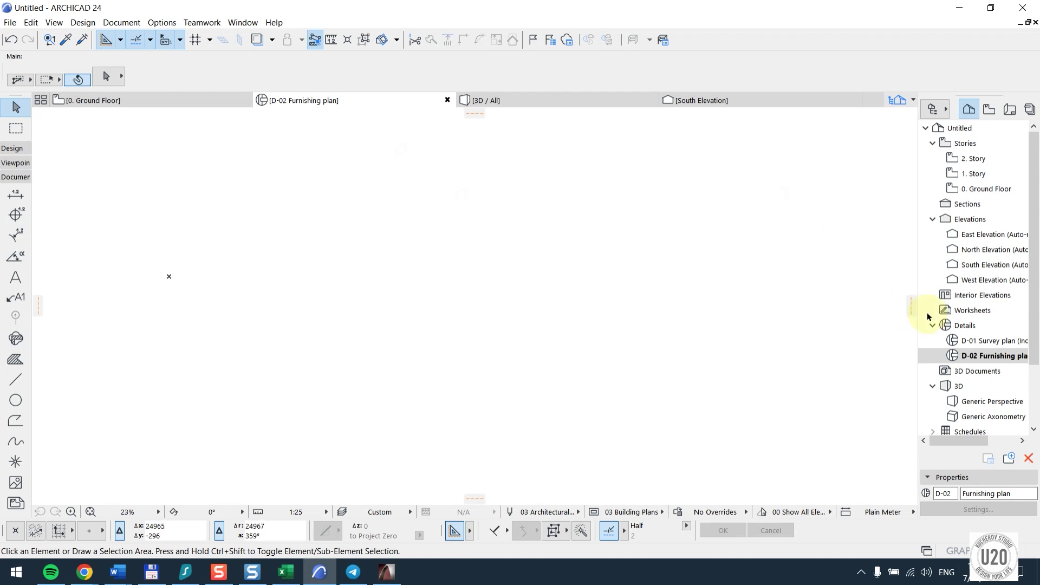
Move the entire furniture and equipment drawing from the Survey plan detail to the Furnishing plan detail
{"action": "double_click", "coordinate": [972, 340]}
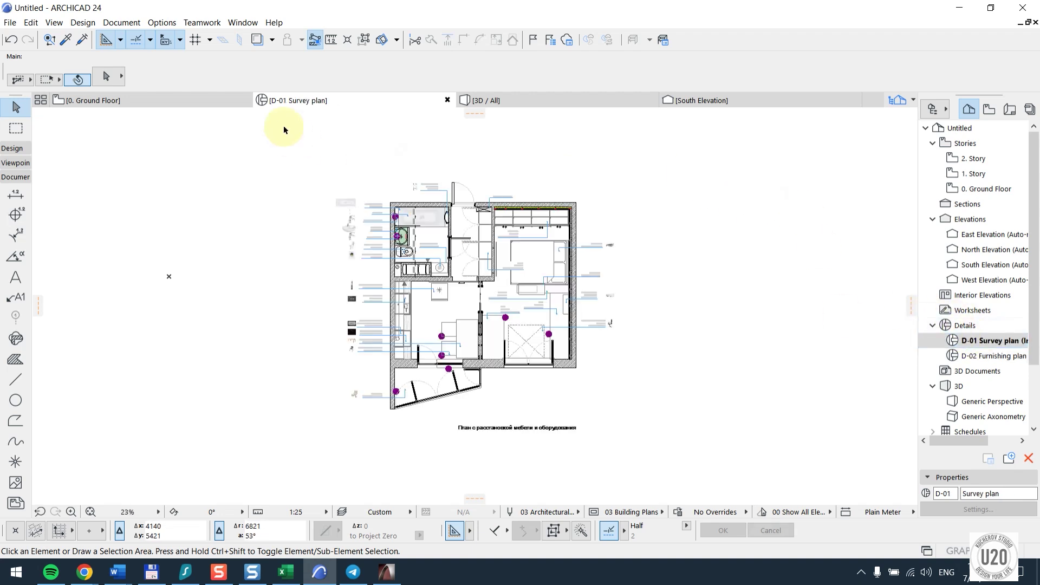
{"action": "left_click", "coordinate": [286, 127]}
{"action": "left_click", "coordinate": [737, 467]}
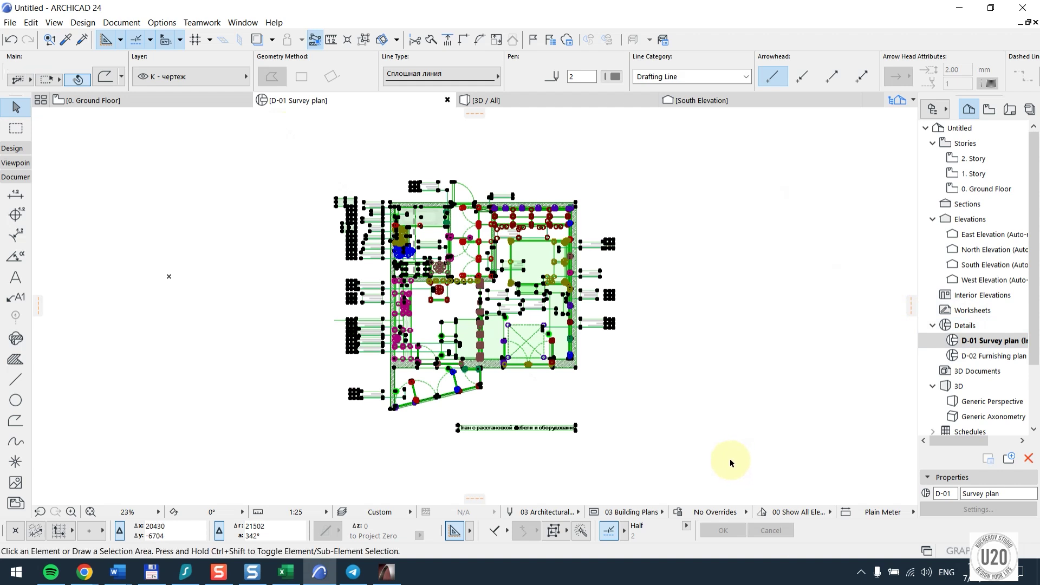
{"action": "key", "text": "ctrl+x"}
{"action": "double_click", "coordinate": [954, 355]}
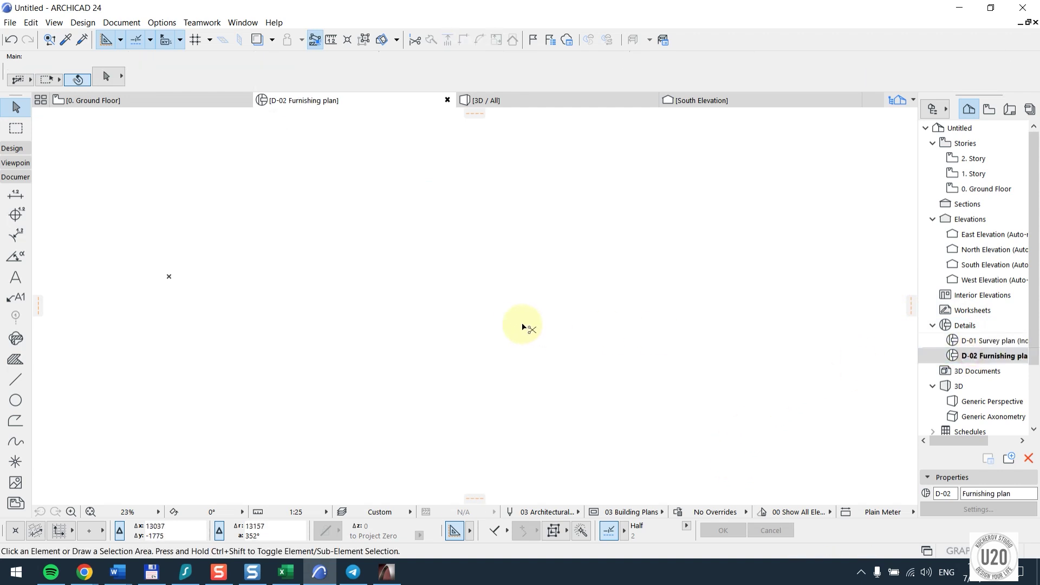
{"action": "key", "text": "ctrl+v"}
{"action": "left_click", "coordinate": [220, 251]}
Bring the unfurnished apartment plan from the other project into the Survey plan detail
{"action": "double_click", "coordinate": [973, 340]}
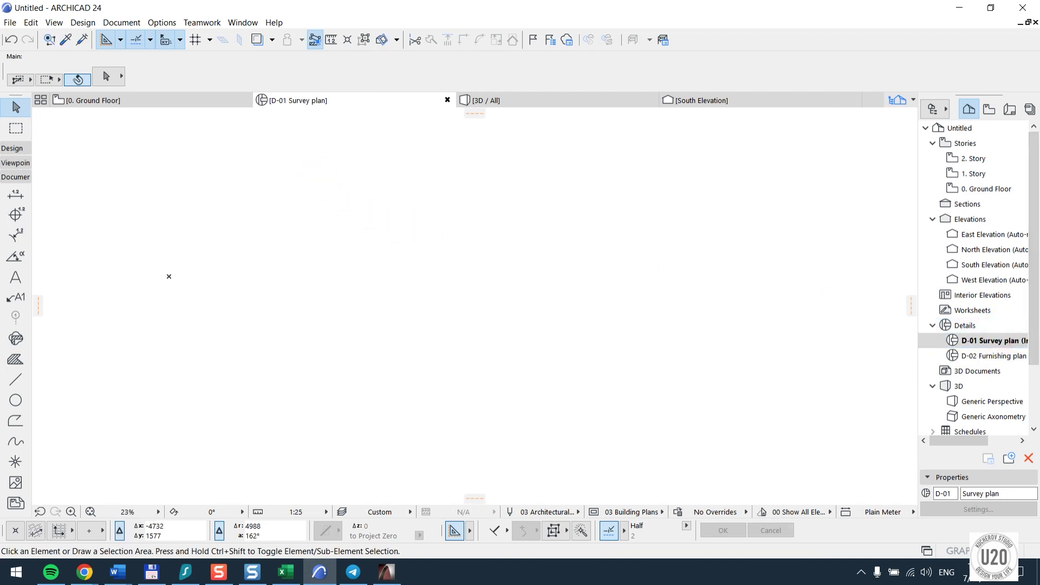
{"action": "key", "text": "alt+Tab"}
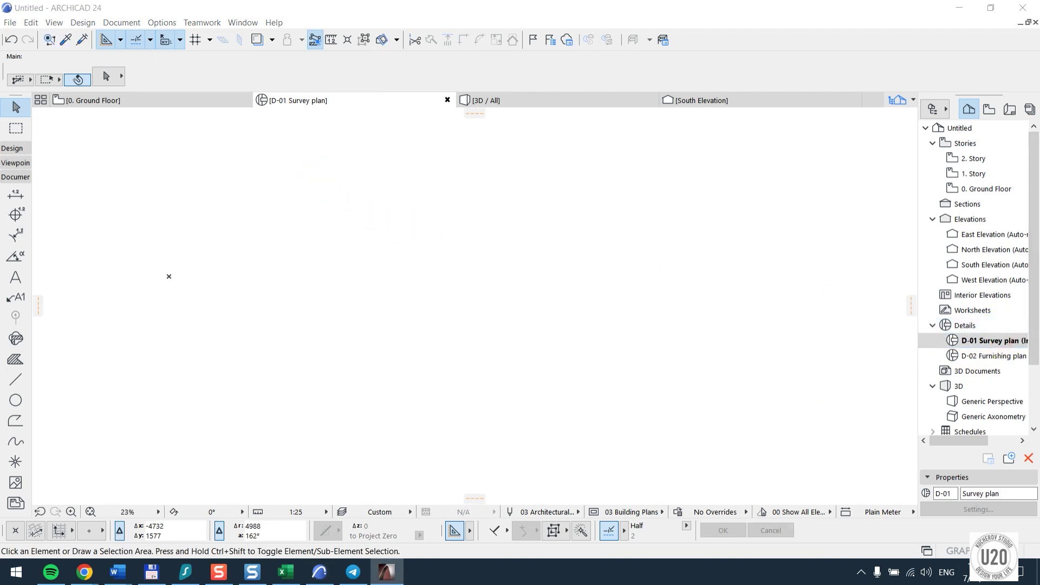
{"action": "left_click", "coordinate": [267, 251]}
{"action": "left_click", "coordinate": [301, 271]}
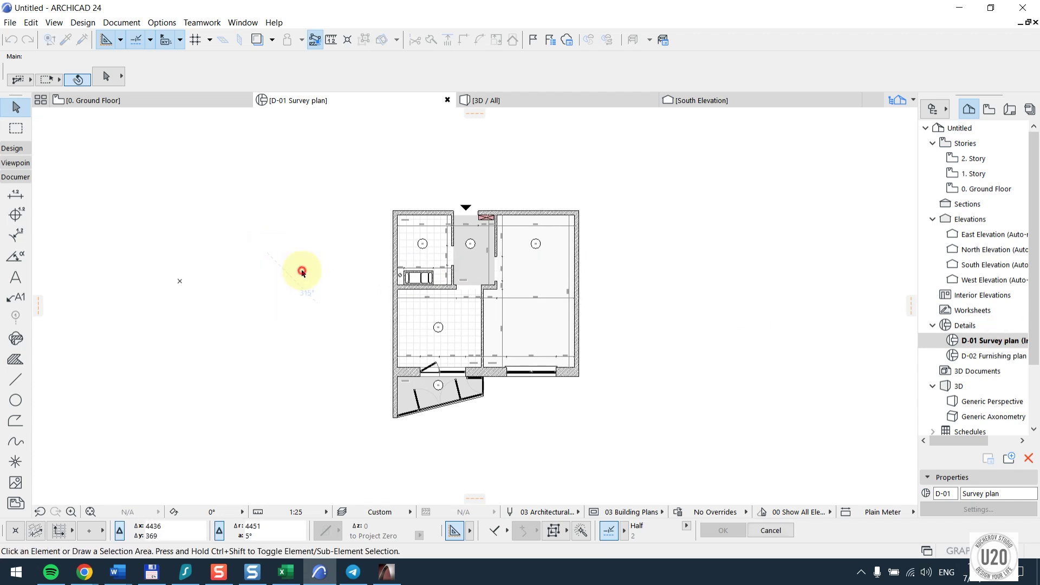
{"action": "left_click", "coordinate": [785, 345]}
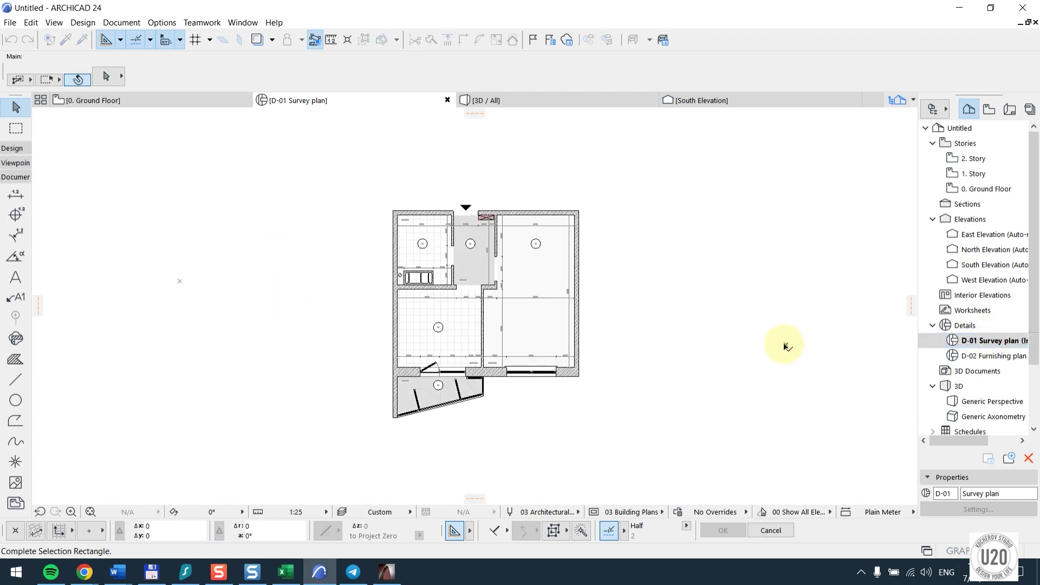
{"action": "left_click", "coordinate": [784, 345]}
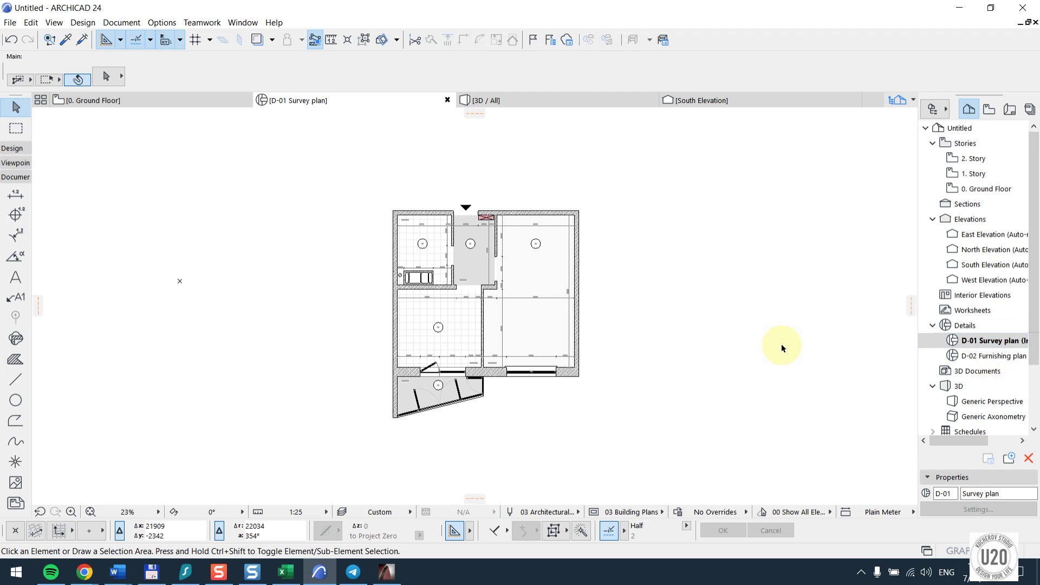
Start a new master layout in the layout book and set all four of its margins to 0 mm
{"action": "left_click", "coordinate": [1010, 110]}
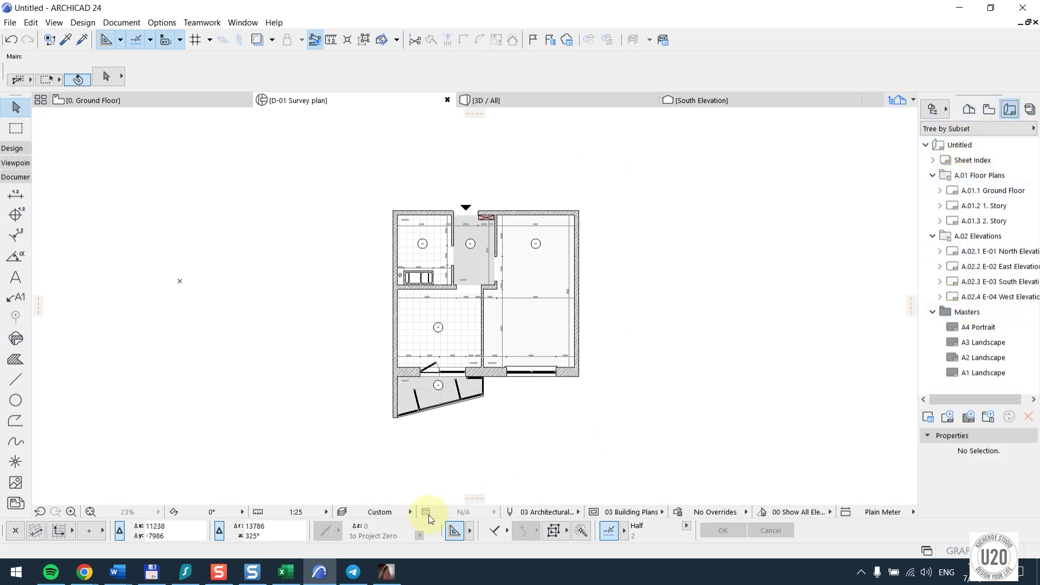
{"action": "left_click", "coordinate": [119, 573]}
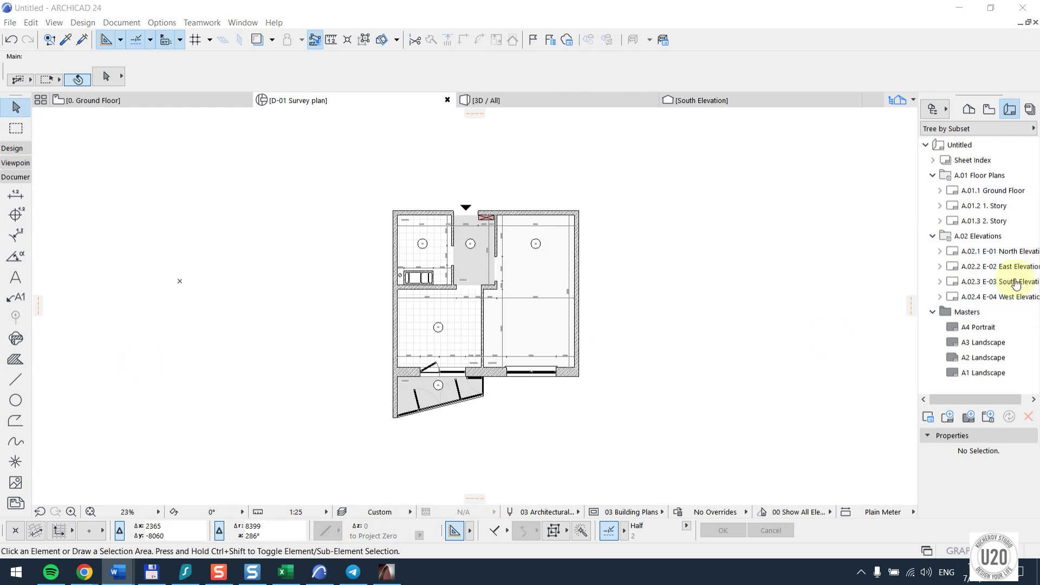
{"action": "left_click", "coordinate": [952, 315]}
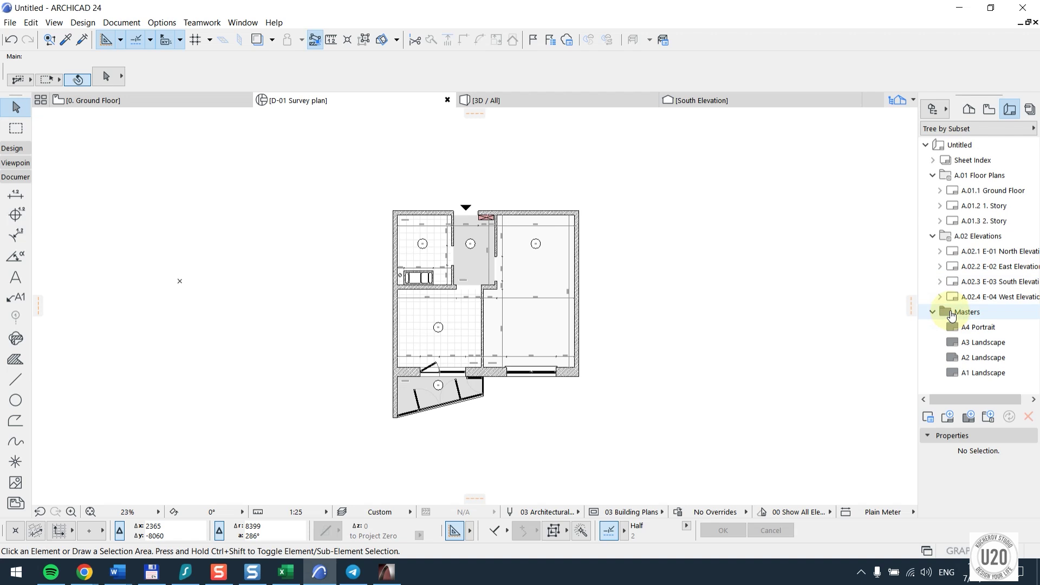
{"action": "left_click", "coordinate": [952, 316]}
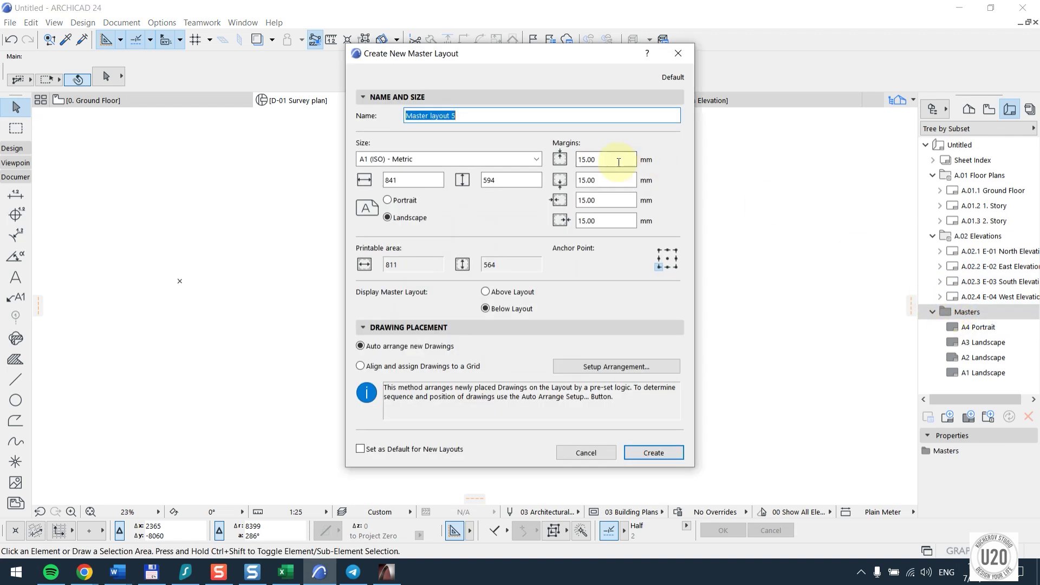
{"action": "left_click", "coordinate": [619, 162]}
{"action": "double_click", "coordinate": [619, 160]}
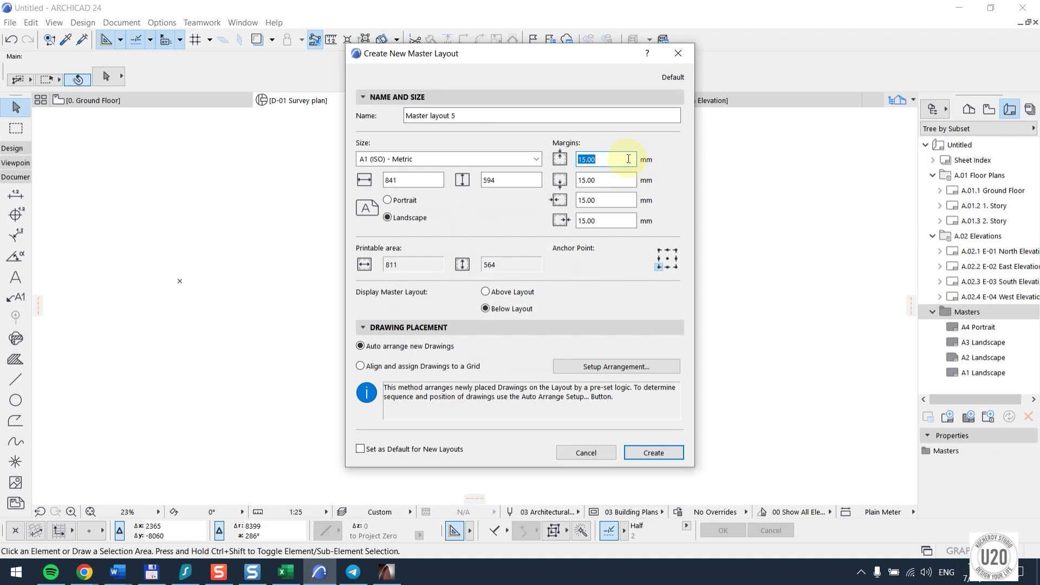
{"action": "type", "text": "0"}
{"action": "double_click", "coordinate": [619, 179]}
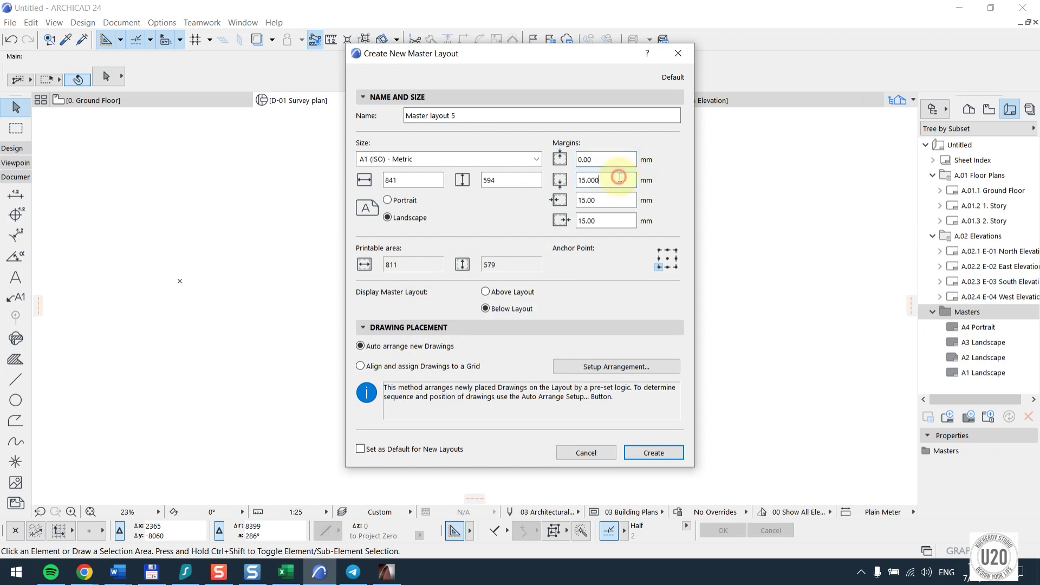
{"action": "type", "text": "0"}
{"action": "double_click", "coordinate": [619, 200]}
{"action": "type", "text": "0"}
{"action": "double_click", "coordinate": [619, 221]}
{"action": "type", "text": "0"}
Set the master layout's anchor point to the centre and its size to 420 by 297
{"action": "left_click", "coordinate": [667, 258]}
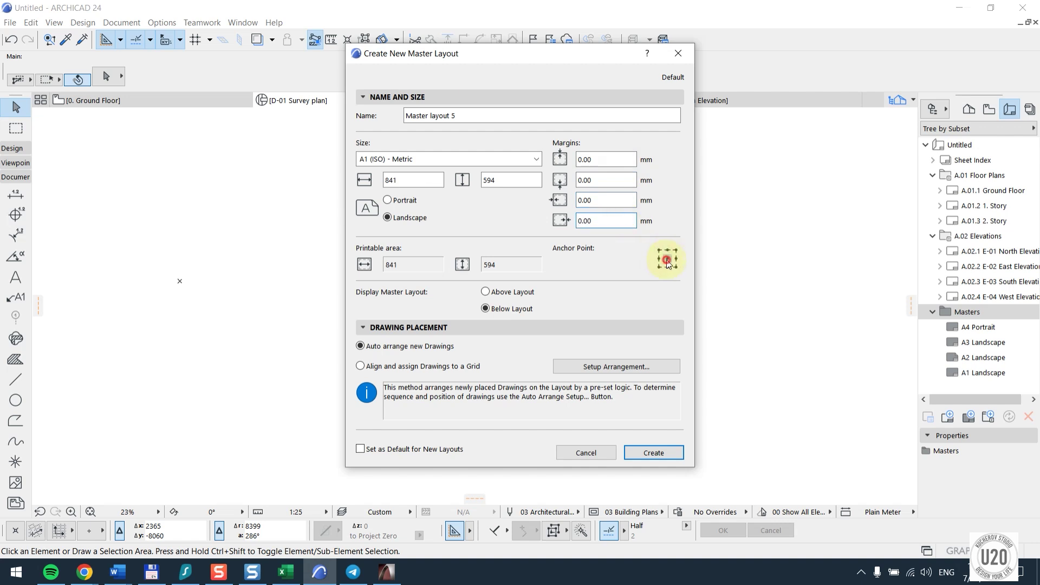
{"action": "double_click", "coordinate": [409, 181]}
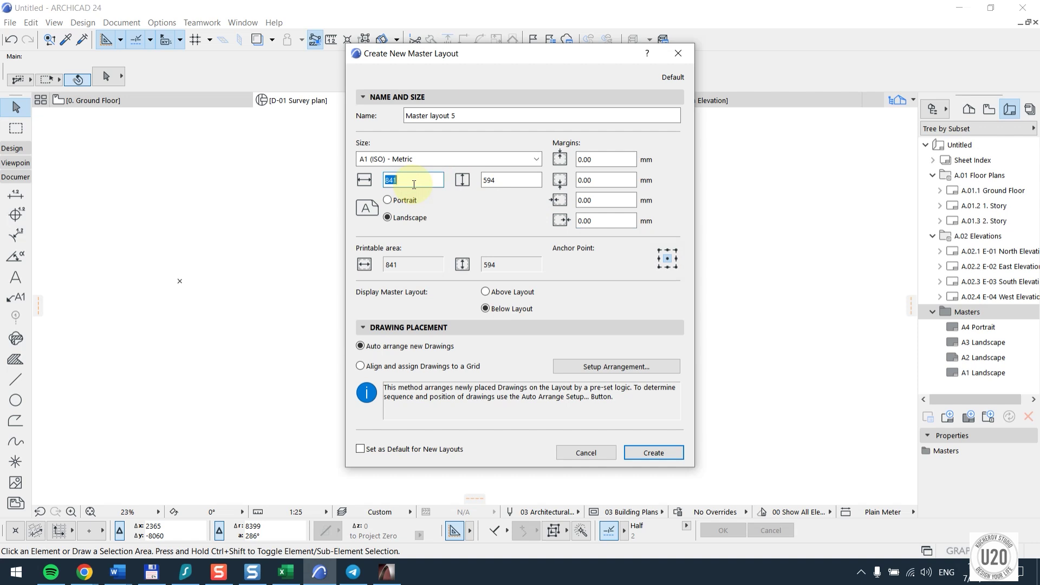
{"action": "type", "text": "420"}
{"action": "key", "text": "Tab"}
{"action": "type", "text": "2"}
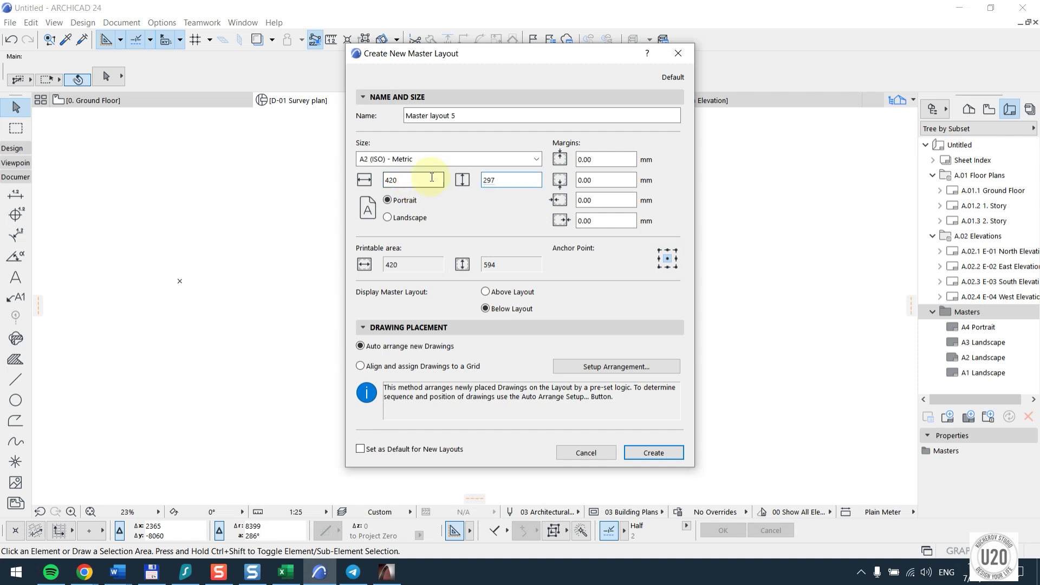
{"action": "key", "text": "Tab"}
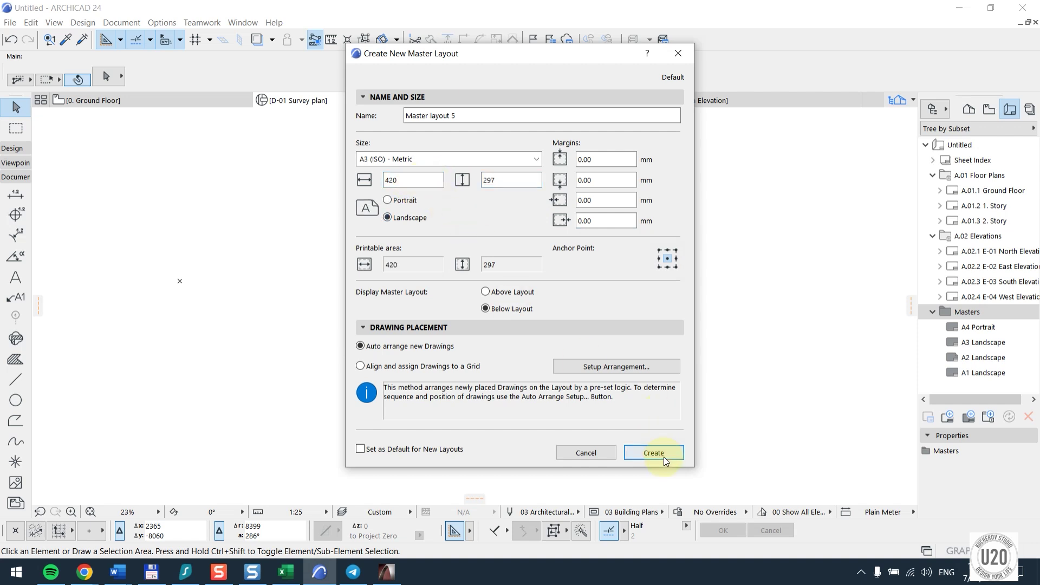
Name the new master layout A3 and create it
{"action": "double_click", "coordinate": [461, 112]}
{"action": "type", "text": "A3"}
{"action": "key", "text": "Return"}
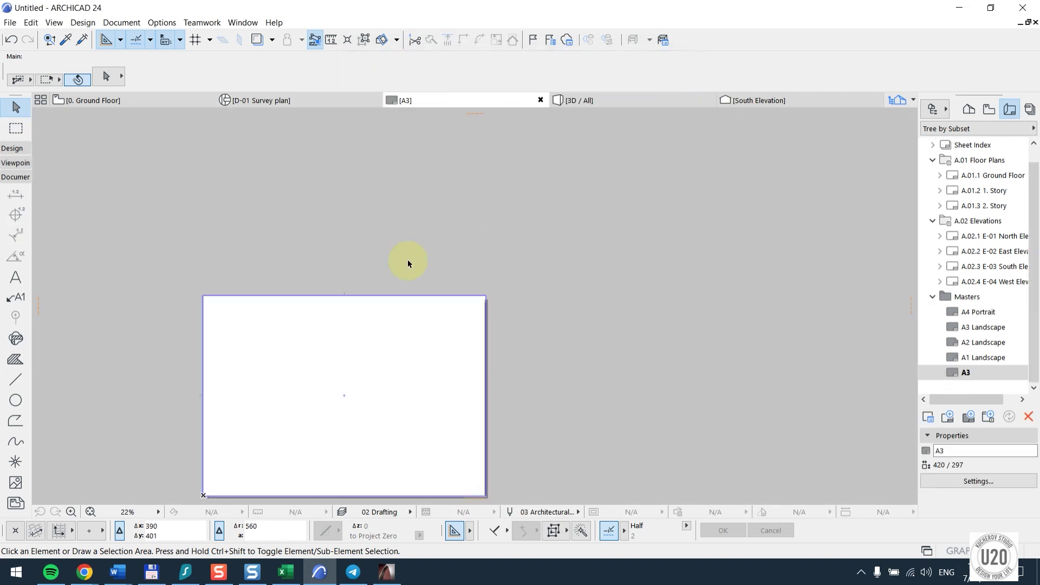
{"action": "scroll", "coordinate": [389, 258], "scroll_direction": "up", "scroll_amount": 2}
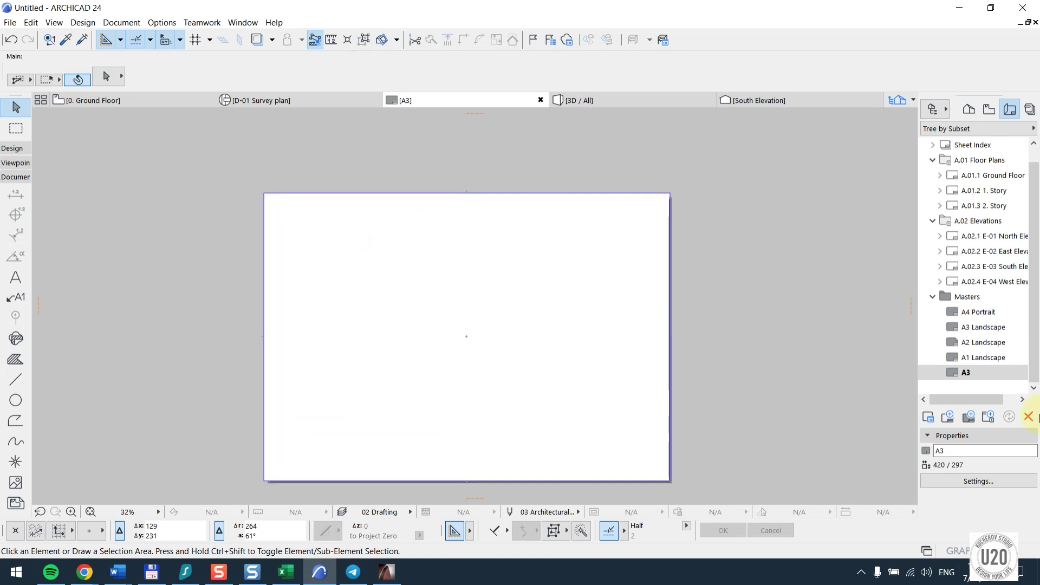
Delete the preset master layouts from A4 Portrait to A1 Landscape, keeping the custom A3 master
{"action": "left_click", "coordinate": [963, 357]}
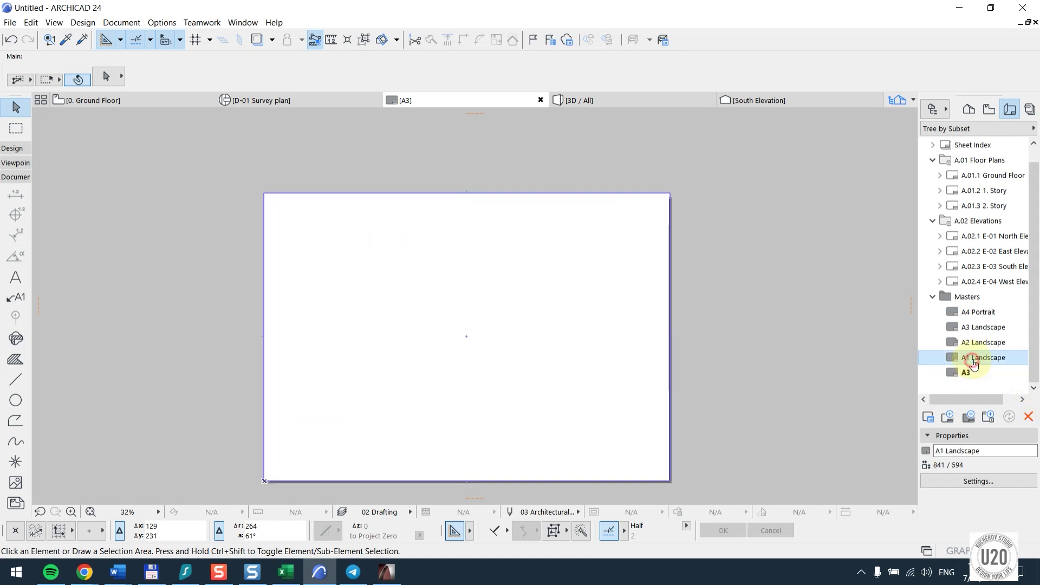
{"action": "left_click", "coordinate": [981, 313], "text": "shift"}
{"action": "key", "text": "Delete"}
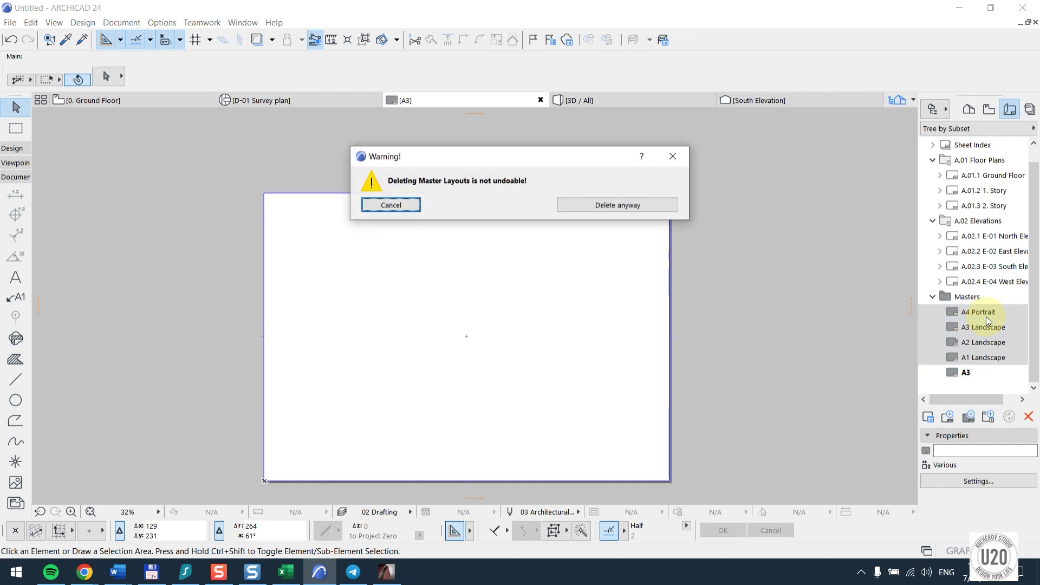
{"action": "left_click", "coordinate": [622, 206]}
{"action": "left_click", "coordinate": [604, 206]}
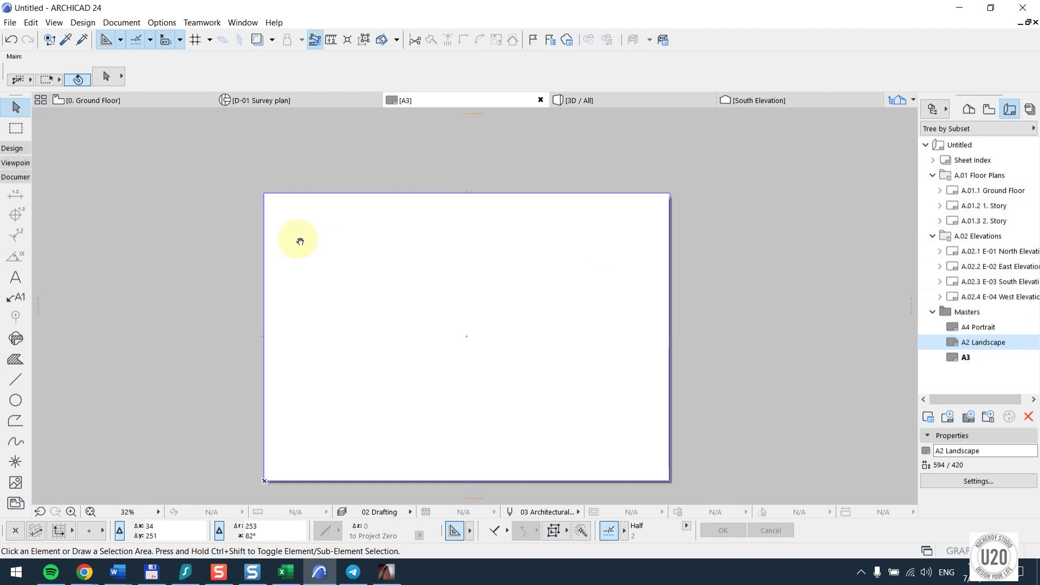
Delete the Sheet Index layout and the Floor Plans subset, and try to delete the Elevations subset
{"action": "right_click", "coordinate": [959, 162]}
{"action": "left_click", "coordinate": [948, 265]}
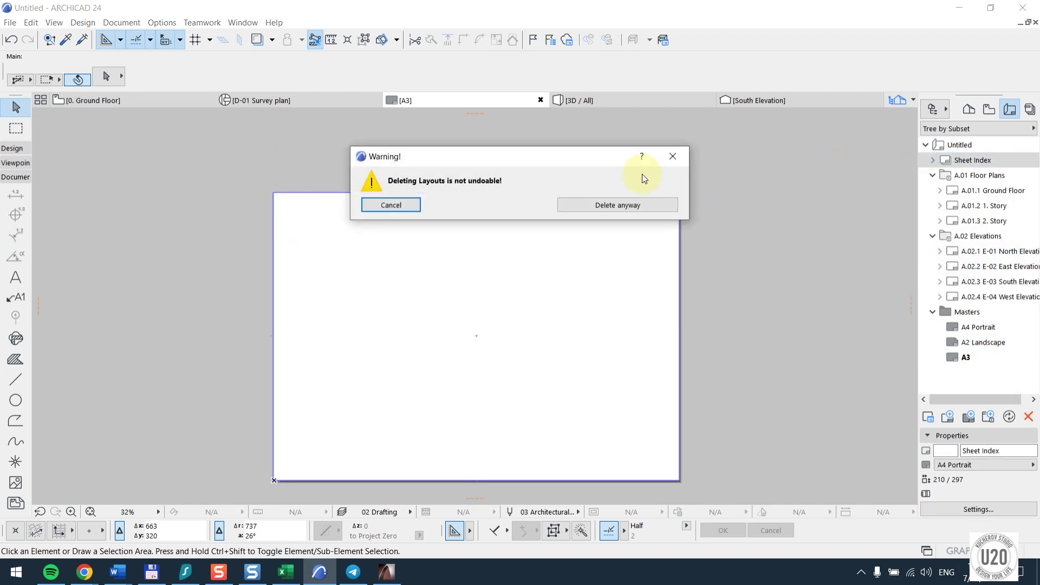
{"action": "left_click", "coordinate": [660, 201]}
{"action": "right_click", "coordinate": [971, 181]}
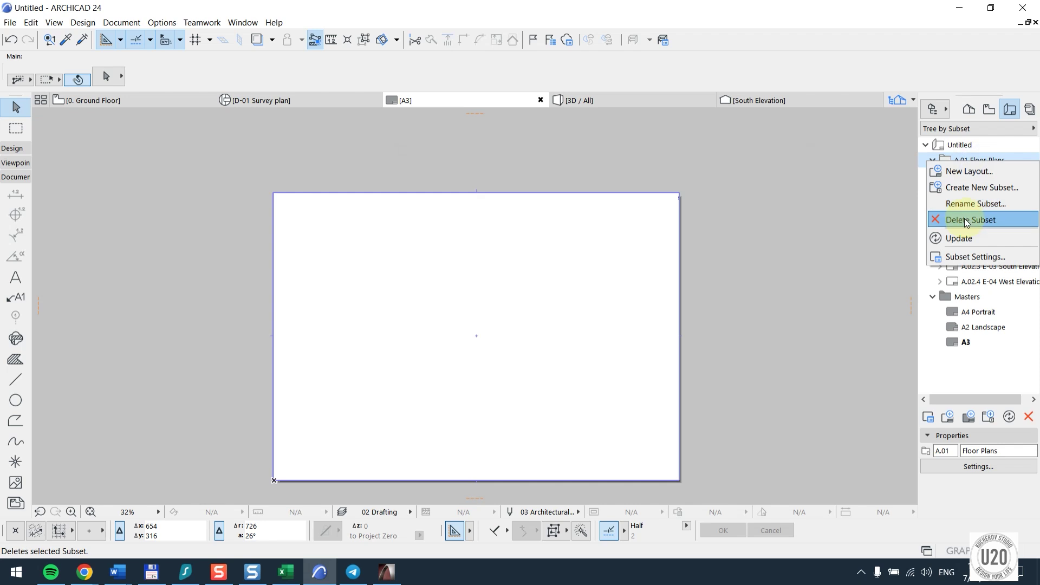
{"action": "left_click", "coordinate": [966, 218]}
{"action": "left_click", "coordinate": [628, 212]}
{"action": "right_click", "coordinate": [975, 160]}
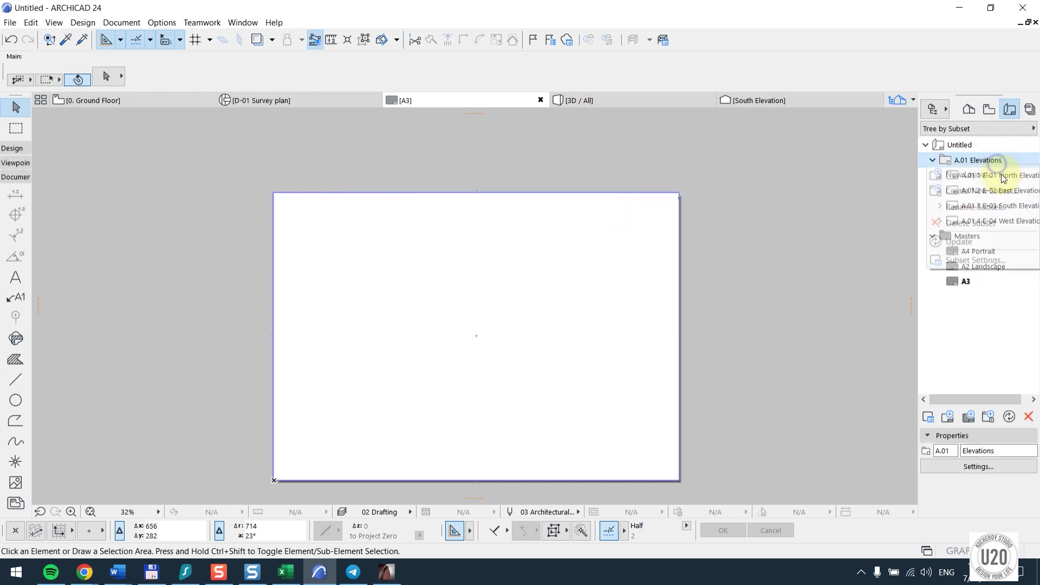
{"action": "left_click", "coordinate": [980, 224]}
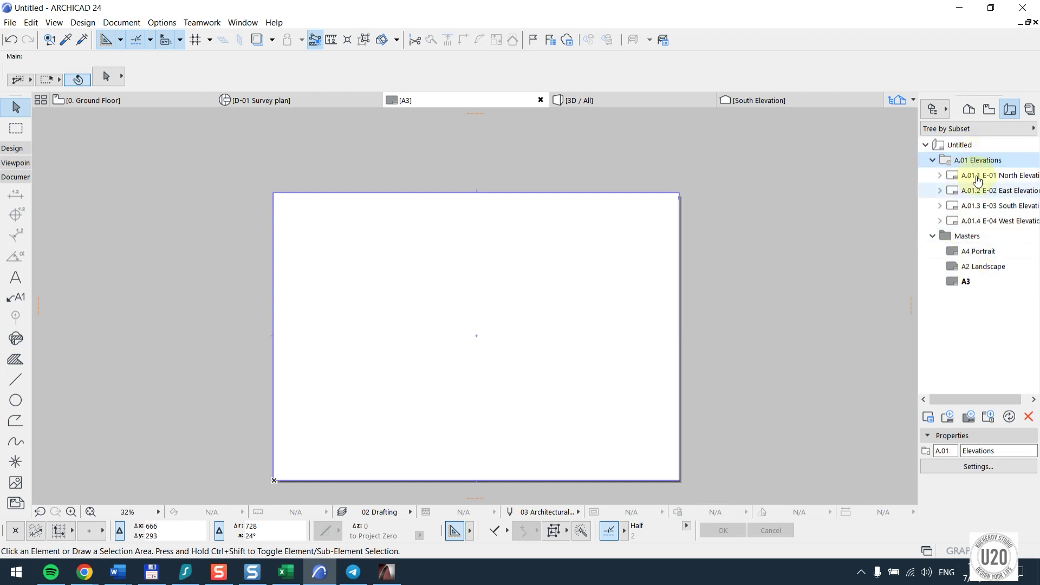
Create a new layout named Sheet 1 based on the A3 master layout
{"action": "left_click", "coordinate": [948, 416]}
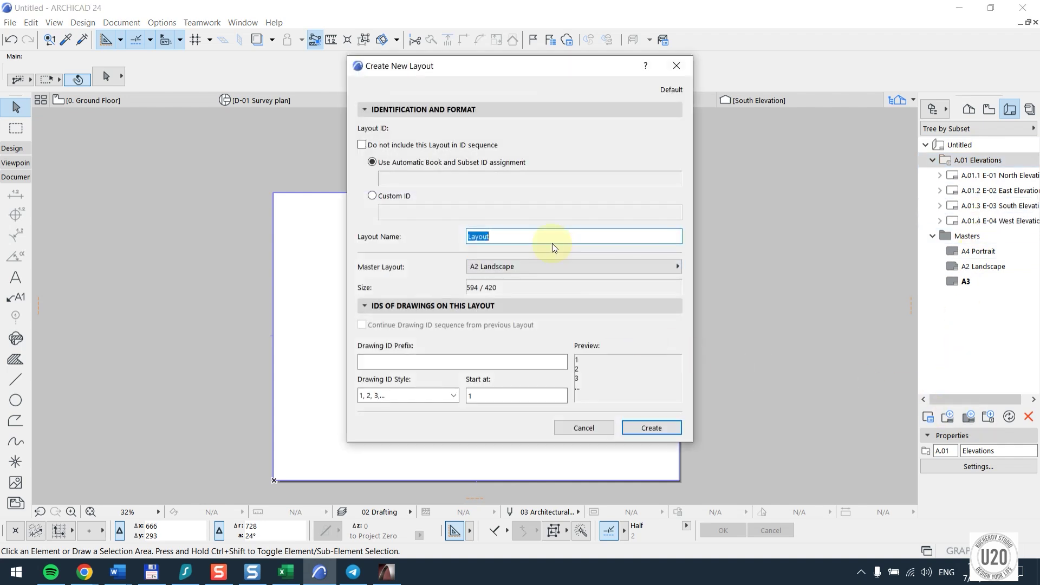
{"action": "type", "text": "Sheet 1"}
{"action": "left_click", "coordinate": [492, 265]}
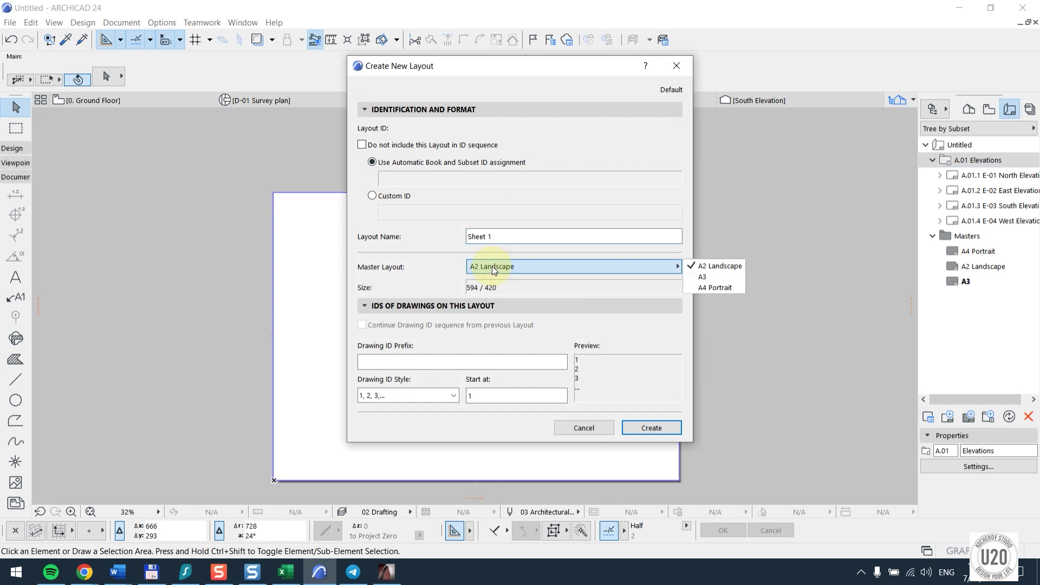
{"action": "left_click", "coordinate": [706, 279]}
{"action": "left_click", "coordinate": [659, 434]}
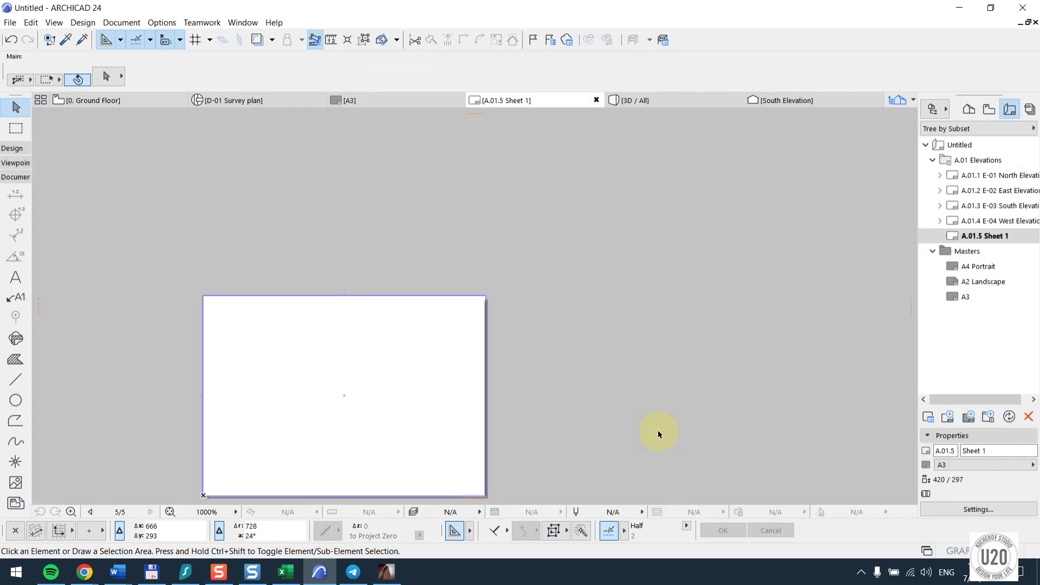
{"action": "scroll", "coordinate": [442, 267], "scroll_direction": "up", "scroll_amount": 2}
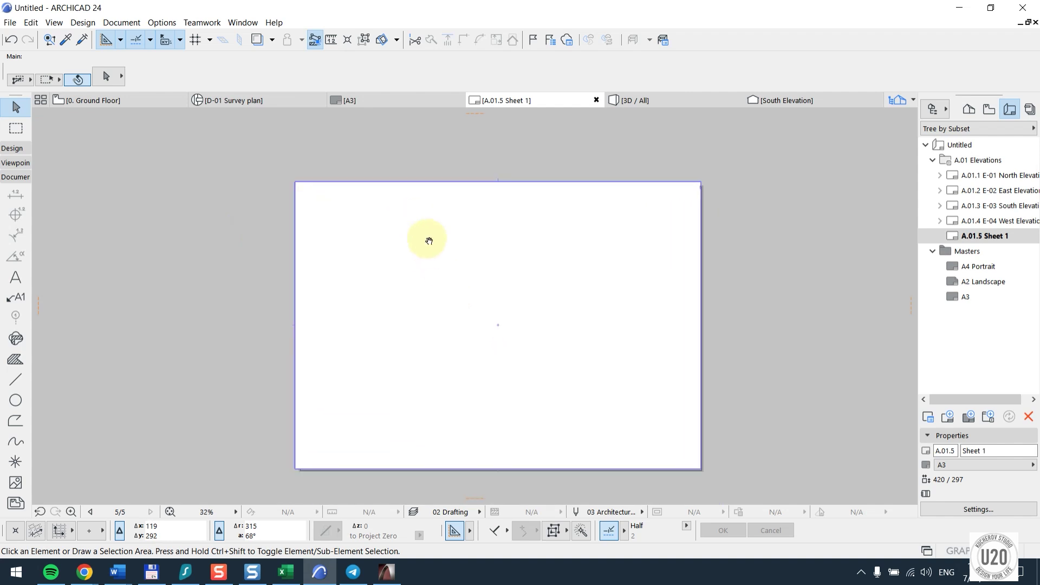
Delete the four North, East, South and West elevation layouts from the Elevations subset
{"action": "left_click", "coordinate": [970, 220]}
{"action": "left_click", "coordinate": [985, 177], "text": "shift"}
{"action": "right_click", "coordinate": [985, 177]}
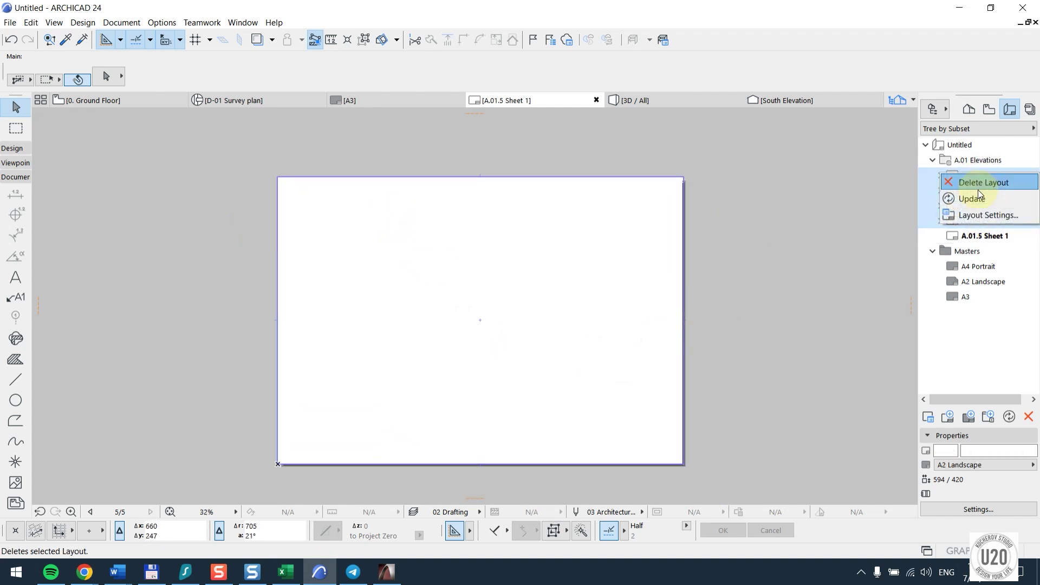
{"action": "left_click", "coordinate": [980, 184]}
{"action": "left_click", "coordinate": [578, 205]}
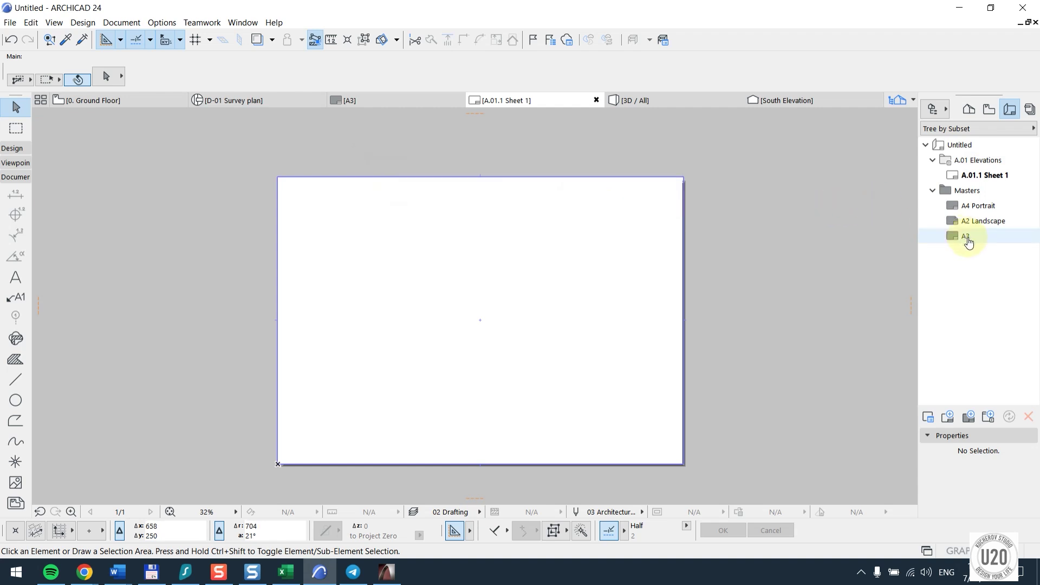
Rename the Sheet 1 layout as Survey plan
{"action": "right_click", "coordinate": [994, 174]}
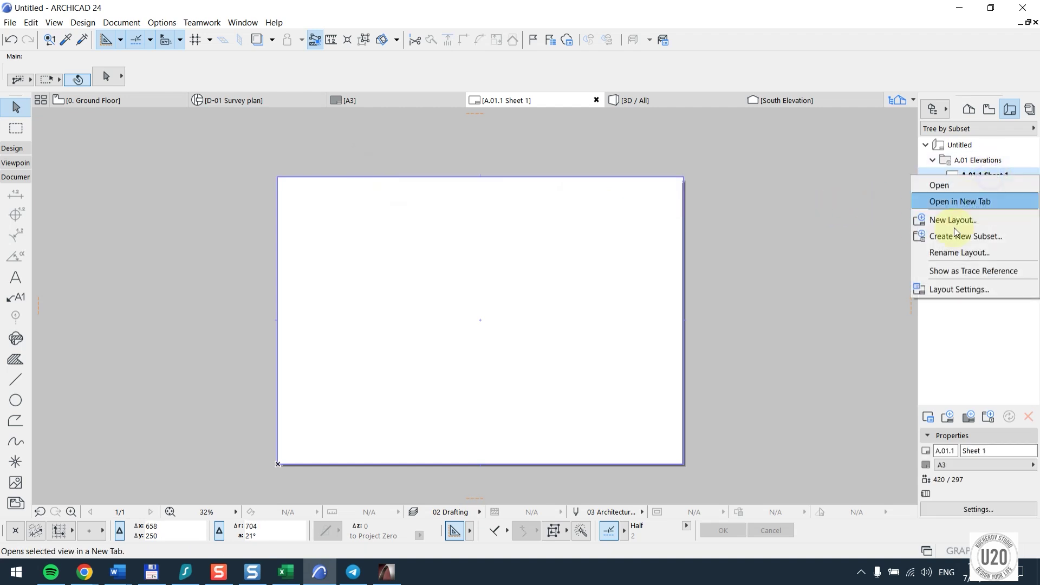
{"action": "left_click", "coordinate": [964, 254]}
{"action": "double_click", "coordinate": [539, 208]}
{"action": "left_click_drag", "start_coordinate": [539, 208], "coordinate": [472, 208]}
{"action": "type", "text": "Sur"}
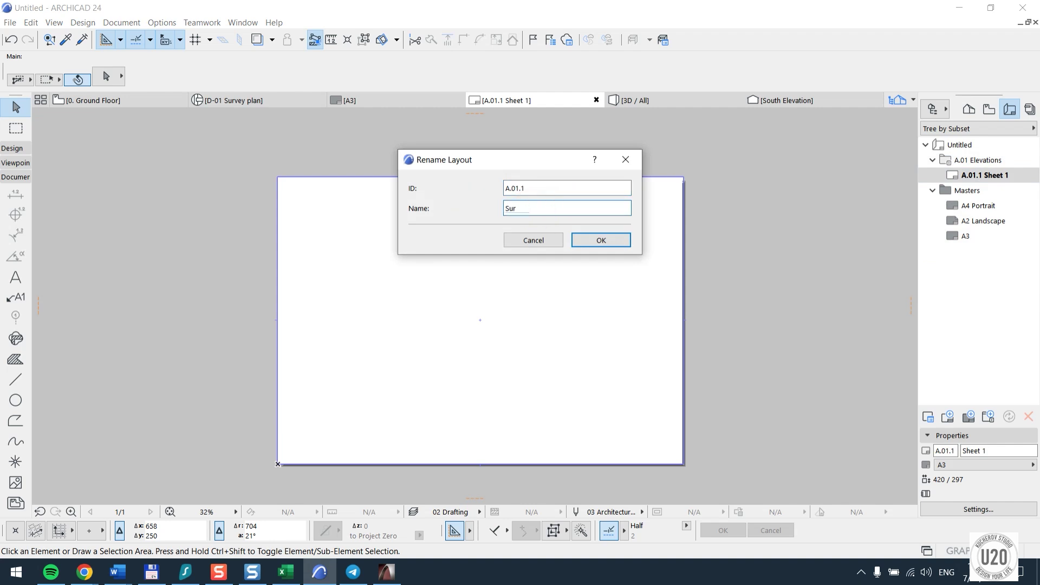
{"action": "type", "text": "vey plan"}
{"action": "key", "text": "Return"}
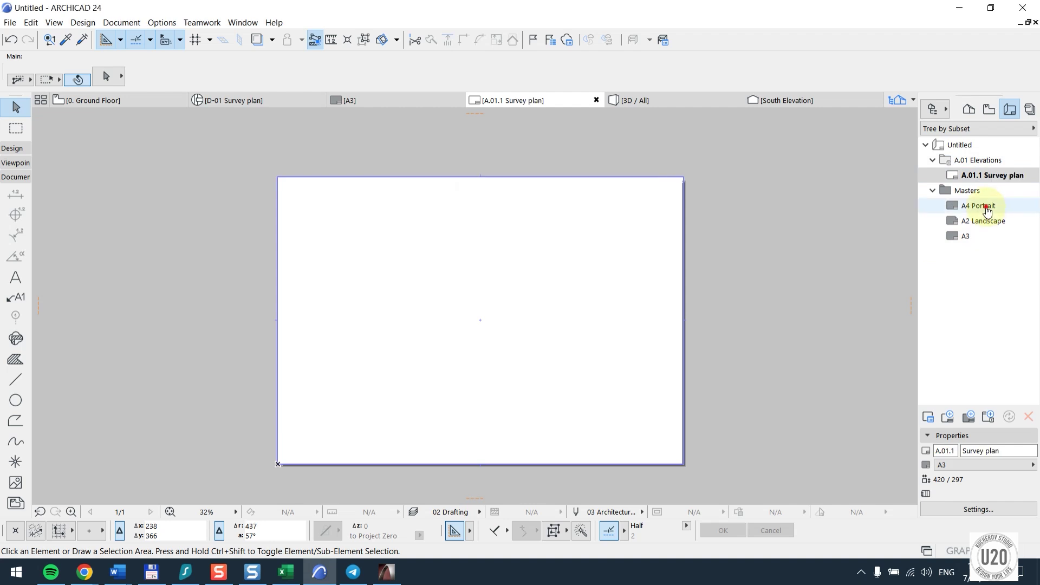
Move the Survey plan layout out of the Elevations subset to the top level of the book and delete the emptied subset
{"action": "left_click", "coordinate": [987, 209]}
{"action": "left_click_drag", "start_coordinate": [985, 179], "coordinate": [986, 157]}
{"action": "left_click", "coordinate": [986, 174]}
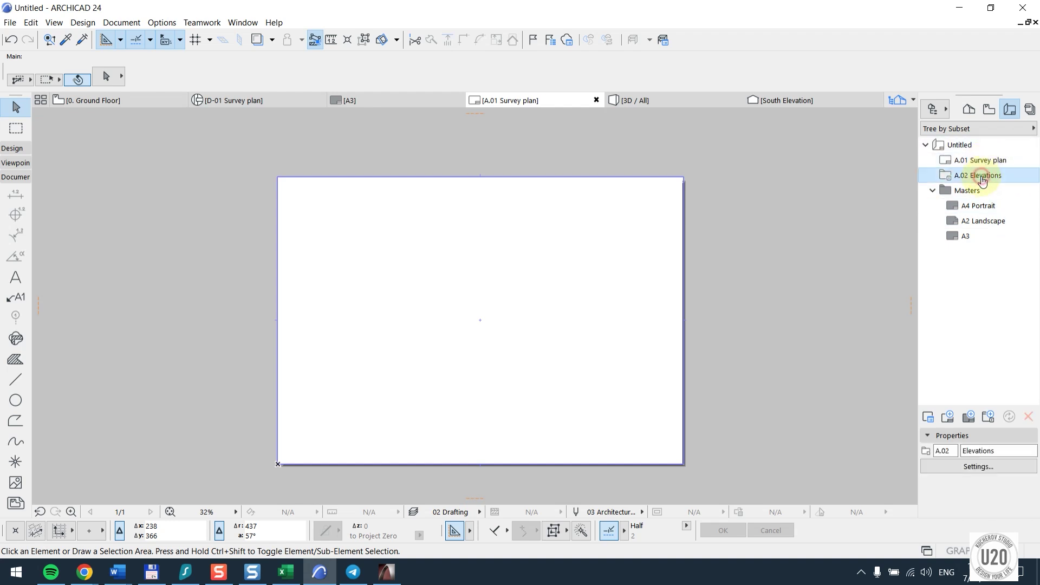
{"action": "right_click", "coordinate": [986, 174]}
{"action": "left_click", "coordinate": [986, 235]}
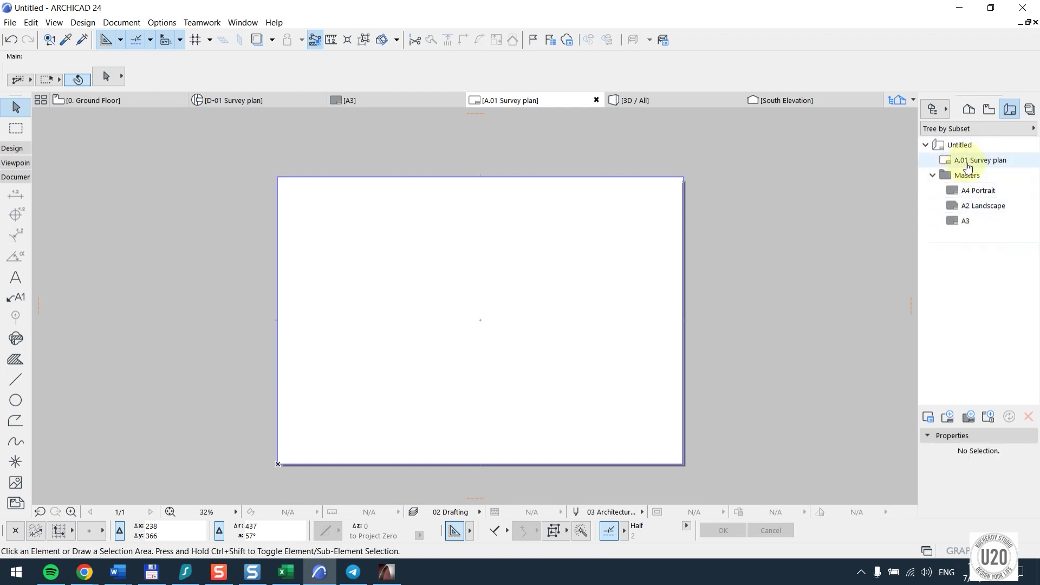
Delete the remaining A4 Portrait and A2 Landscape master layouts
{"action": "left_click", "coordinate": [977, 191]}
{"action": "left_click", "coordinate": [982, 206], "text": "shift"}
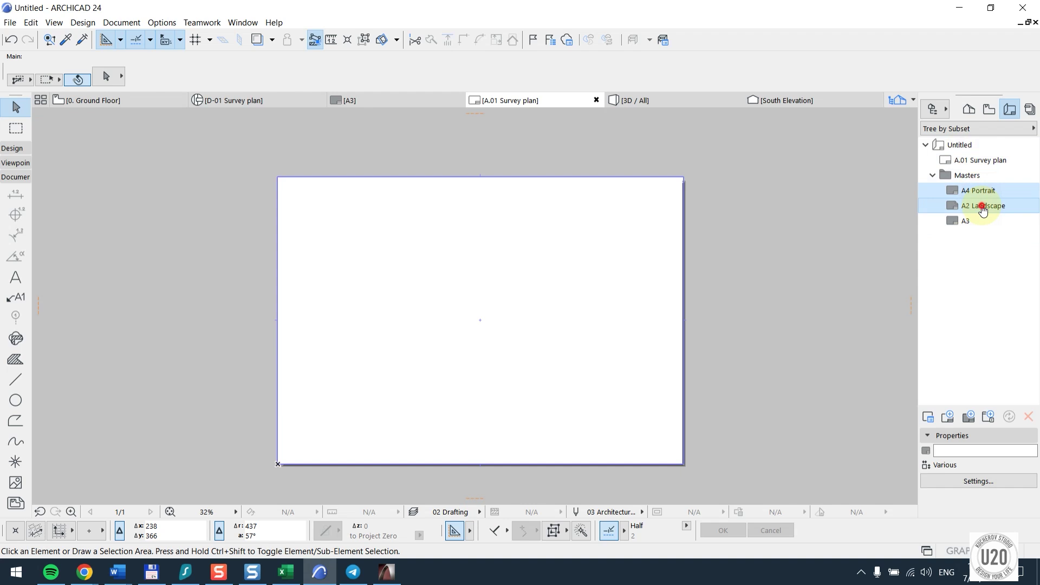
{"action": "left_click", "coordinate": [1029, 416]}
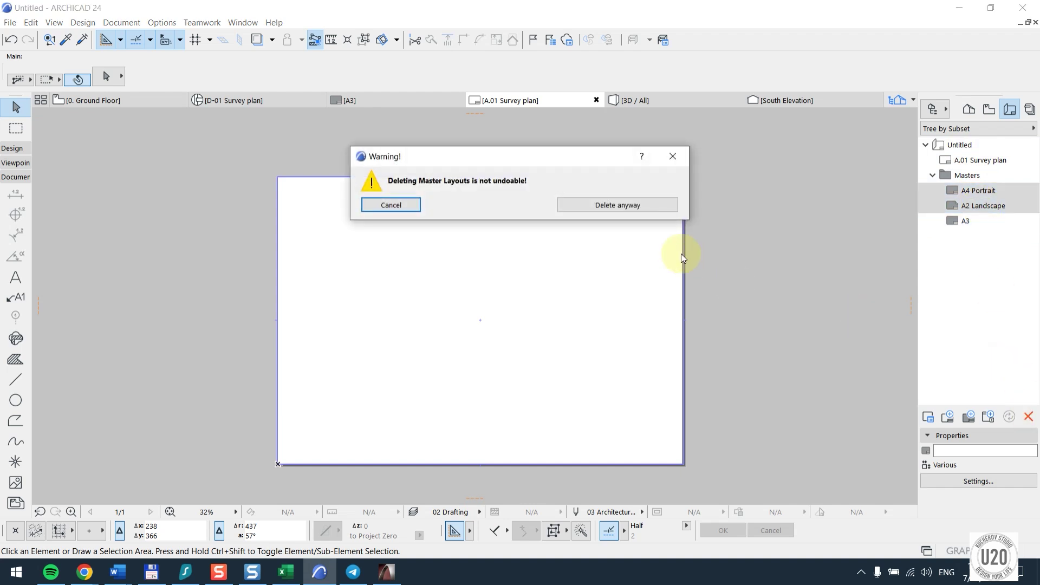
{"action": "left_click", "coordinate": [612, 204]}
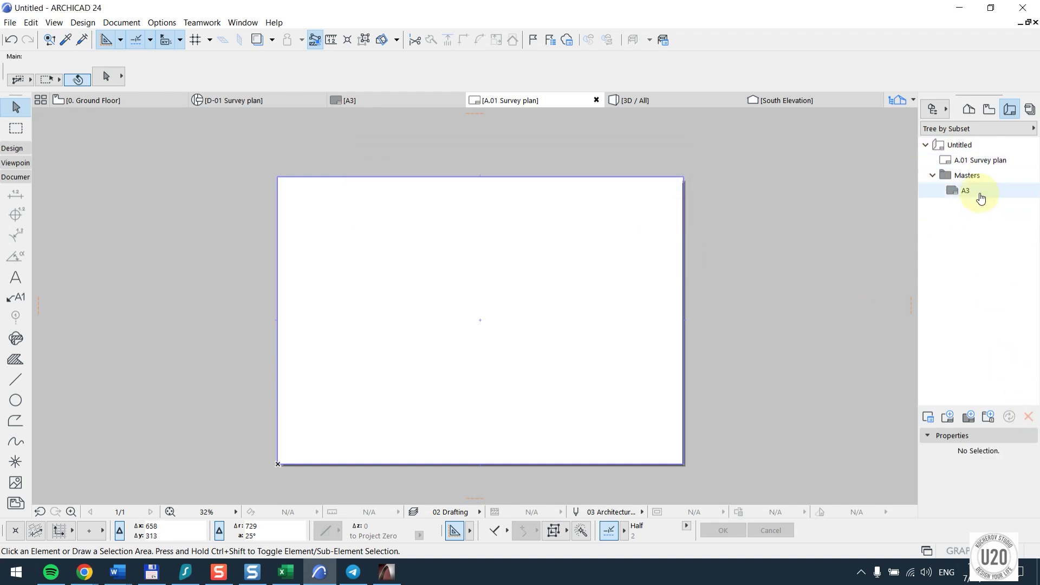
Create a second layout named Furnishing plan on the A3 master layout
{"action": "left_click", "coordinate": [998, 162]}
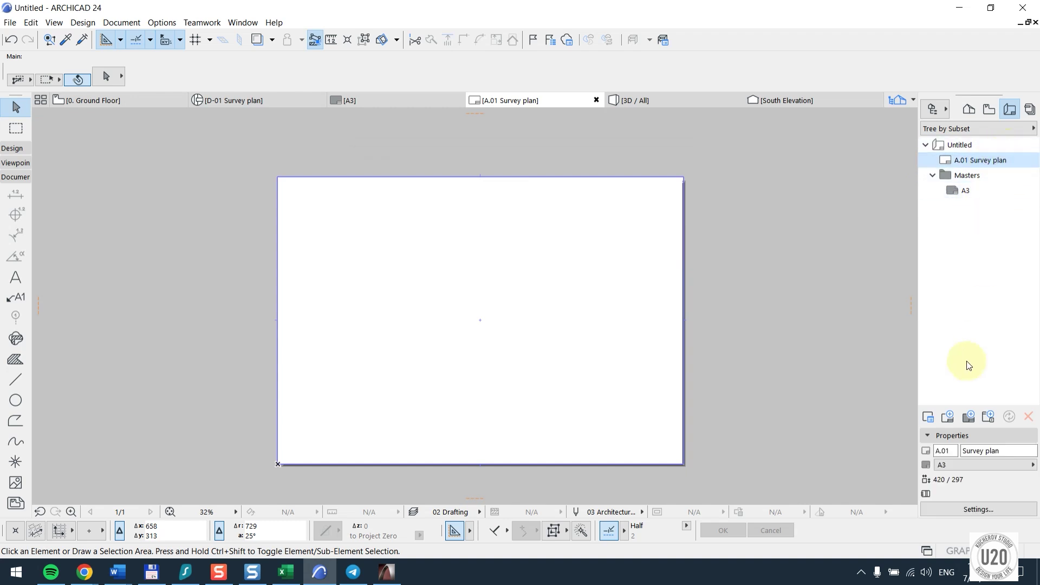
{"action": "left_click", "coordinate": [955, 419]}
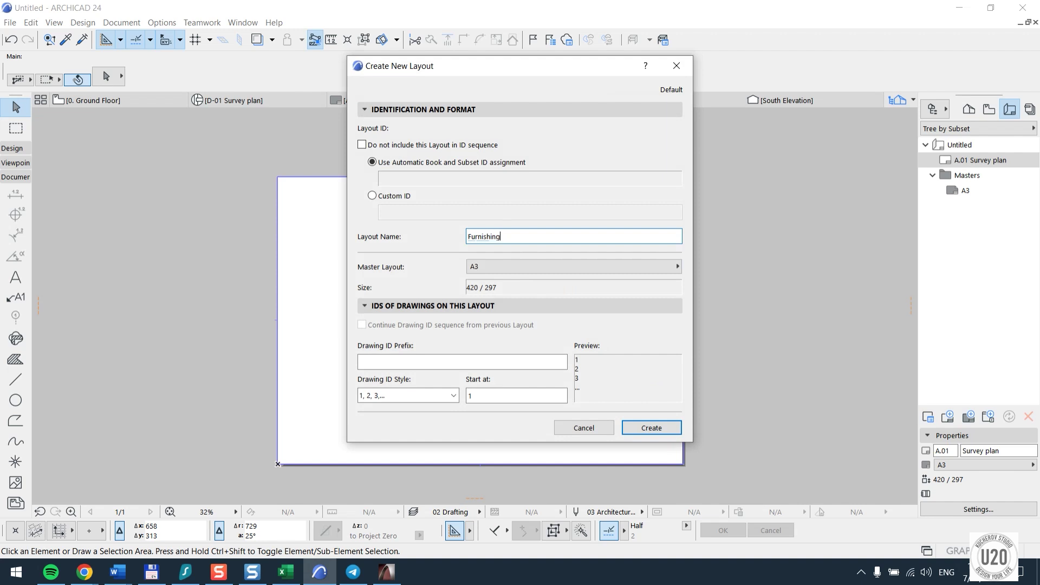
{"action": "key", "text": "Return"}
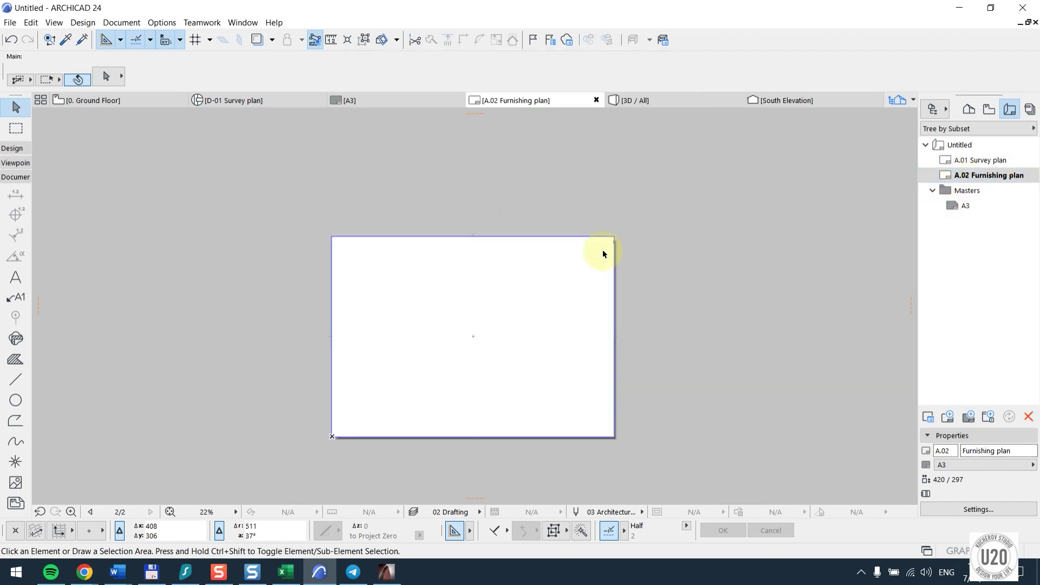
{"action": "left_click", "coordinate": [975, 465]}
{"action": "left_click", "coordinate": [972, 179]}
{"action": "left_click", "coordinate": [553, 319]}
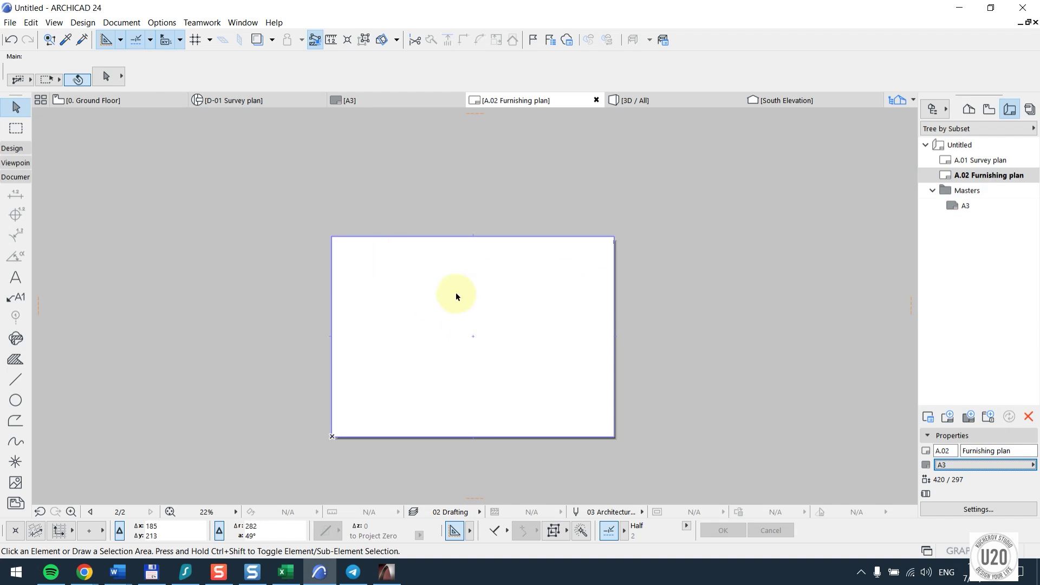
Open the A3 master layout and draw a rectangular polyline corner to corner over the whole sheet
{"action": "double_click", "coordinate": [966, 206]}
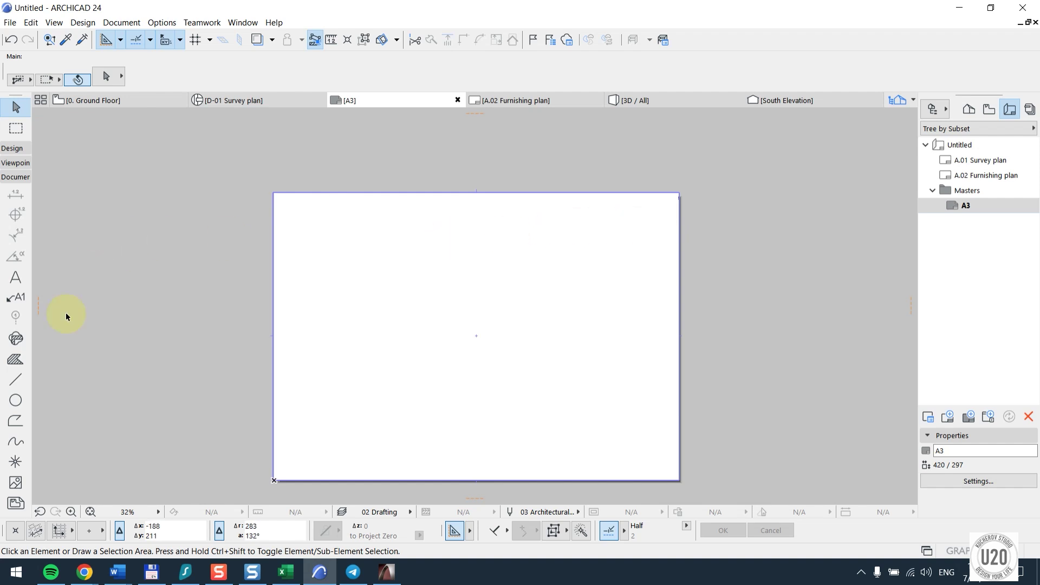
{"action": "left_click", "coordinate": [11, 430]}
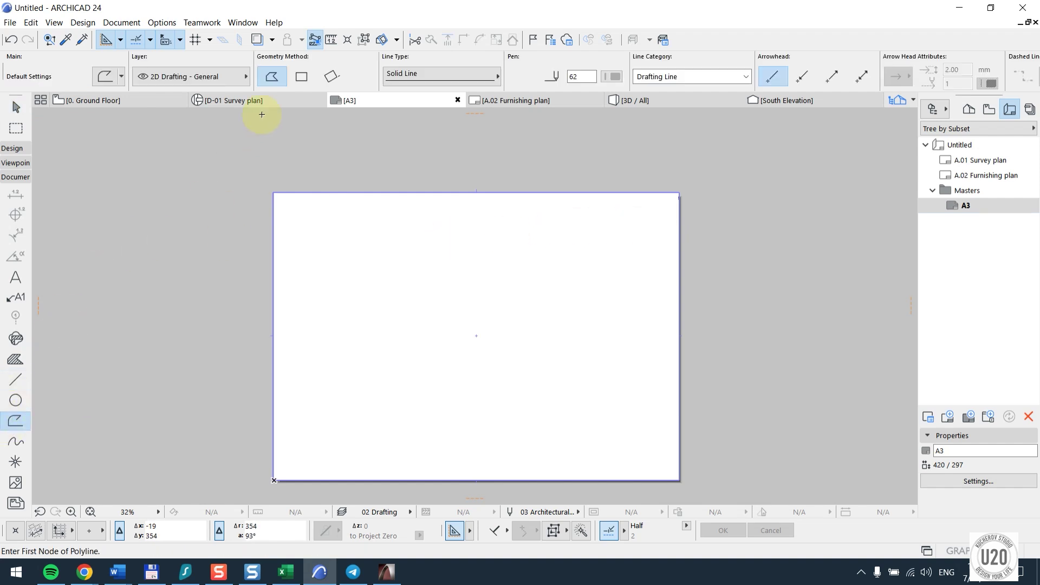
{"action": "left_click", "coordinate": [302, 76]}
{"action": "left_click", "coordinate": [274, 193]}
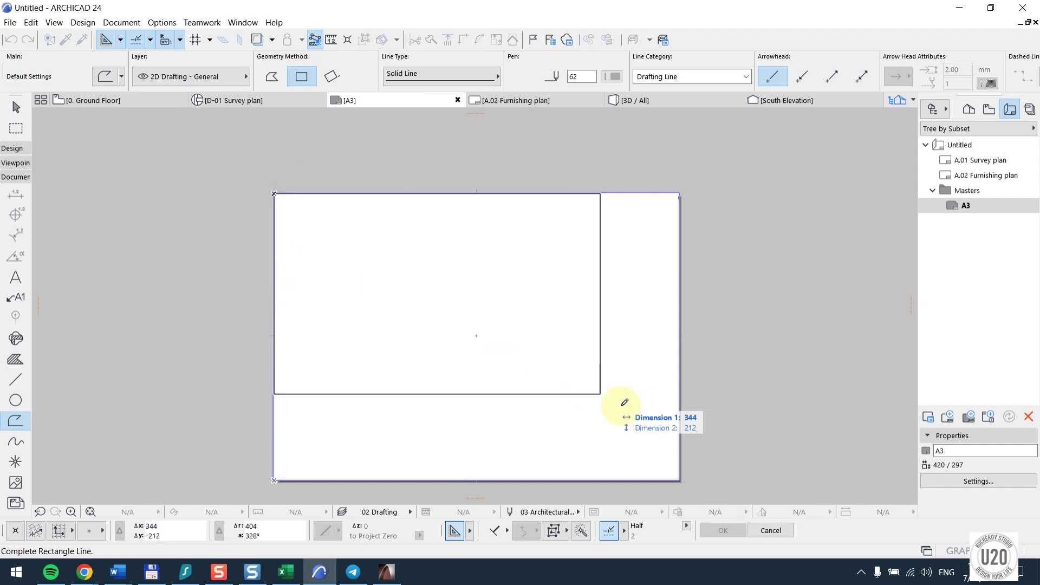
{"action": "left_click", "coordinate": [679, 480]}
Offset the top, right and bottom edges of the rectangle inward by about 5 mm each
{"action": "left_click", "coordinate": [544, 193]}
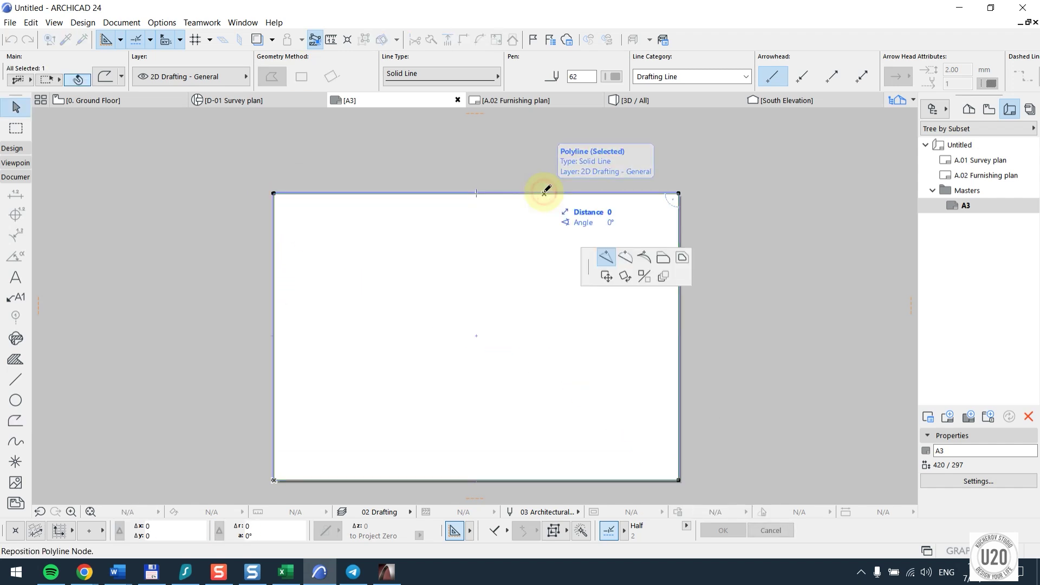
{"action": "left_click", "coordinate": [664, 259]}
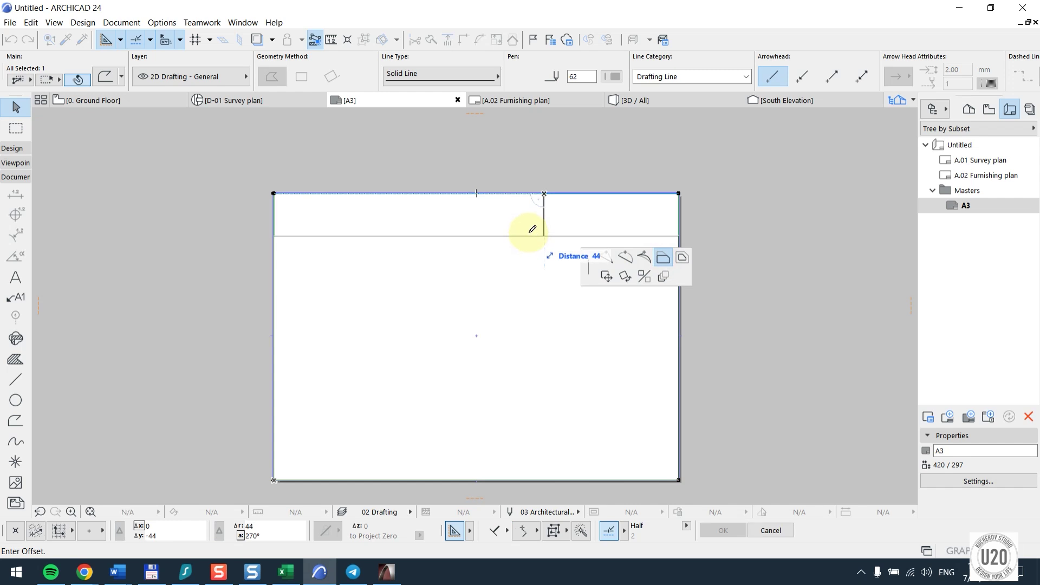
{"action": "left_click", "coordinate": [545, 198]}
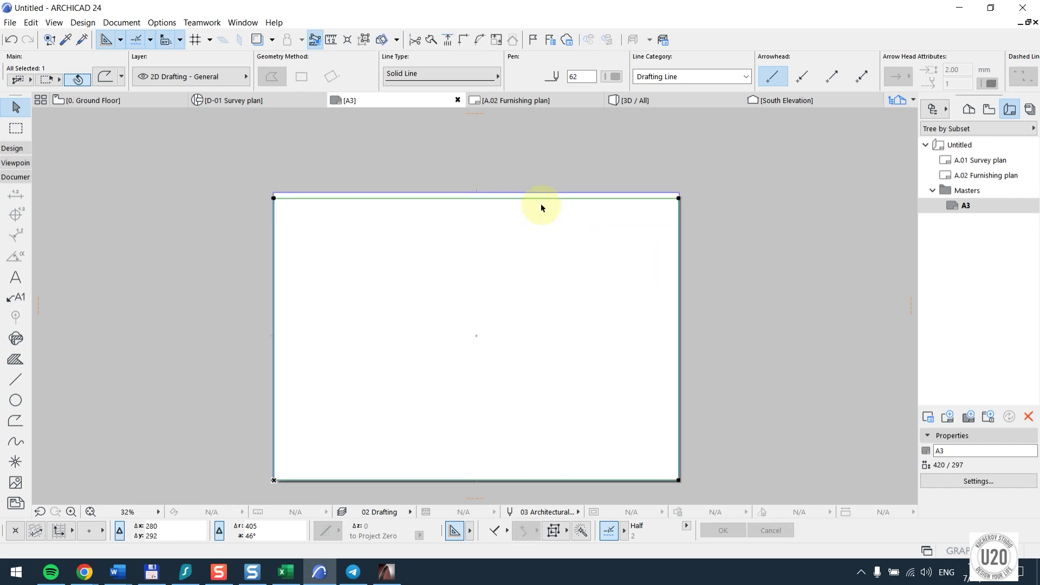
{"action": "left_click", "coordinate": [682, 243]}
{"action": "type", "text": "10"}
{"action": "key", "text": "Return"}
{"action": "left_click", "coordinate": [573, 479]}
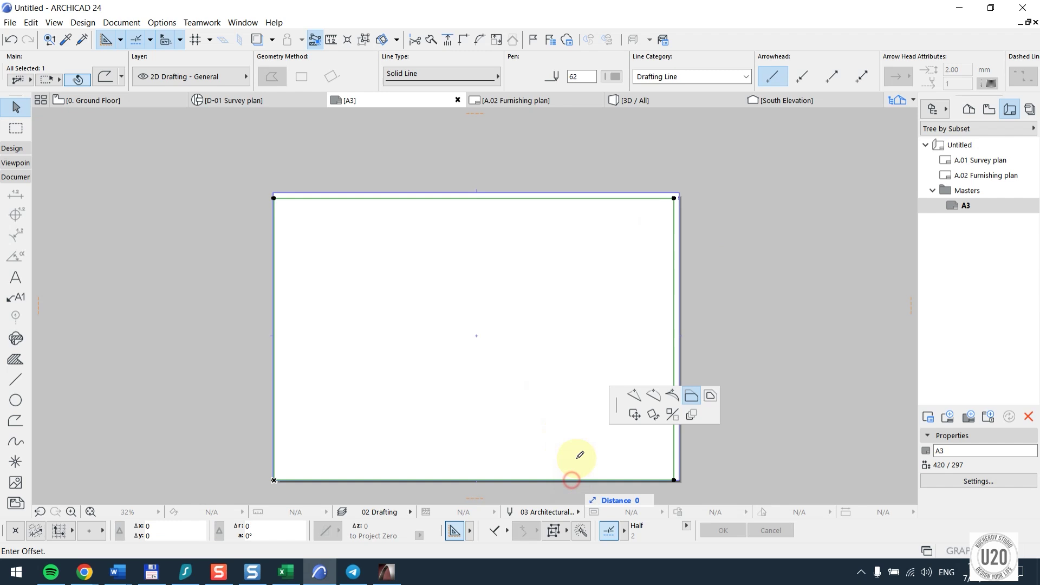
{"action": "left_click", "coordinate": [692, 399]}
{"action": "left_click", "coordinate": [571, 474]}
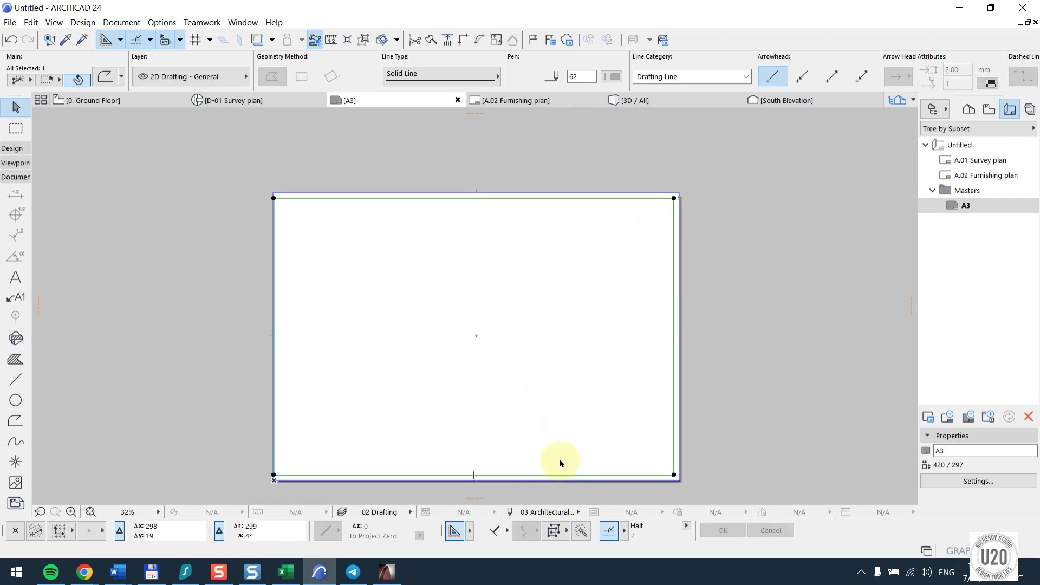
Offset the rectangle's left edge inward by 20 mm to complete the sheet frame, and deselect it
{"action": "left_click", "coordinate": [274, 322]}
{"action": "type", "text": "20"}
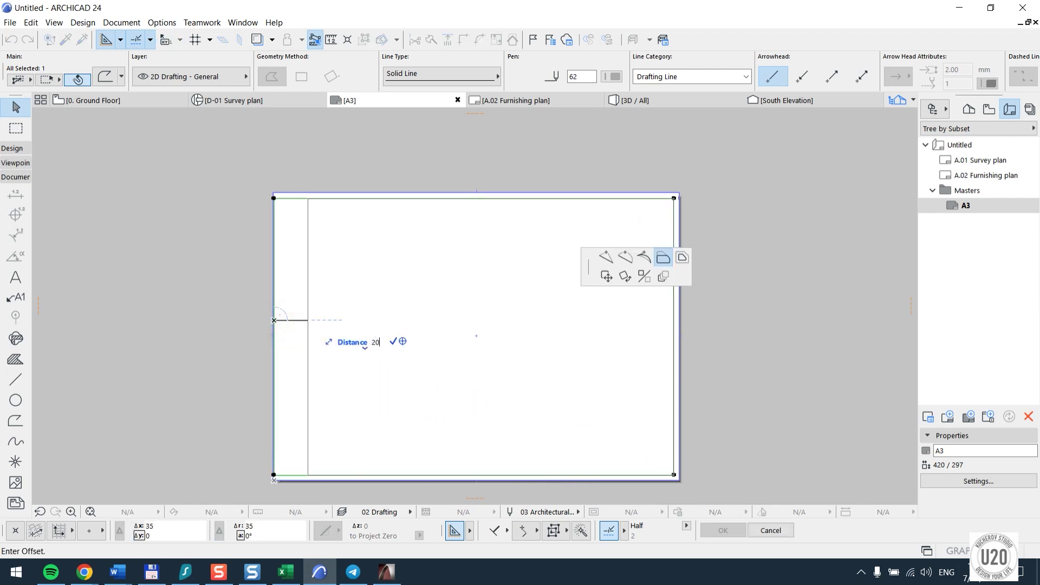
{"action": "key", "text": "Return"}
{"action": "left_click", "coordinate": [260, 323]}
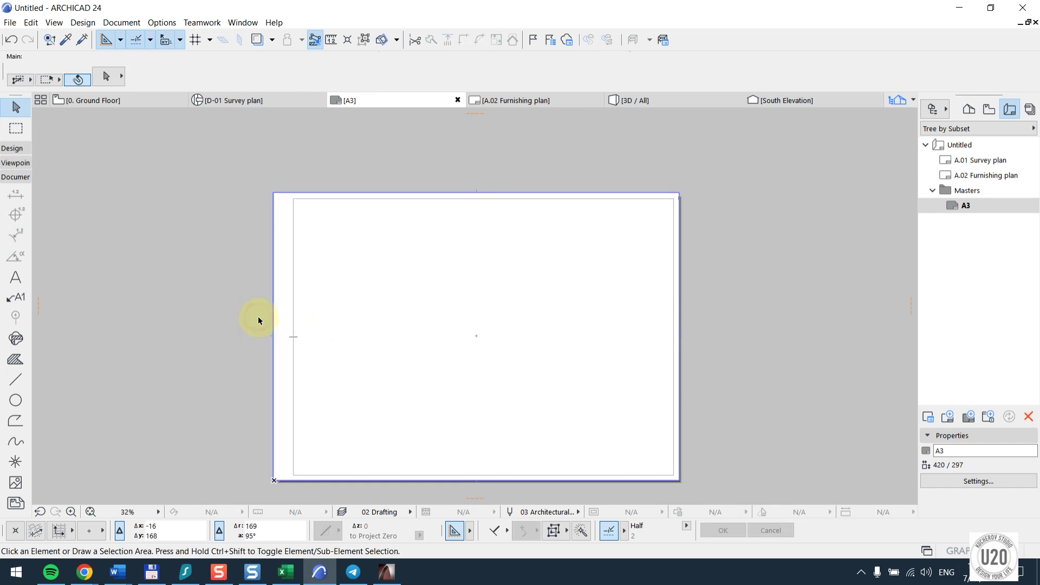
Change the pen of the inner frame polyline on the A3 master to a black one and deselect it
{"action": "left_click", "coordinate": [301, 264]}
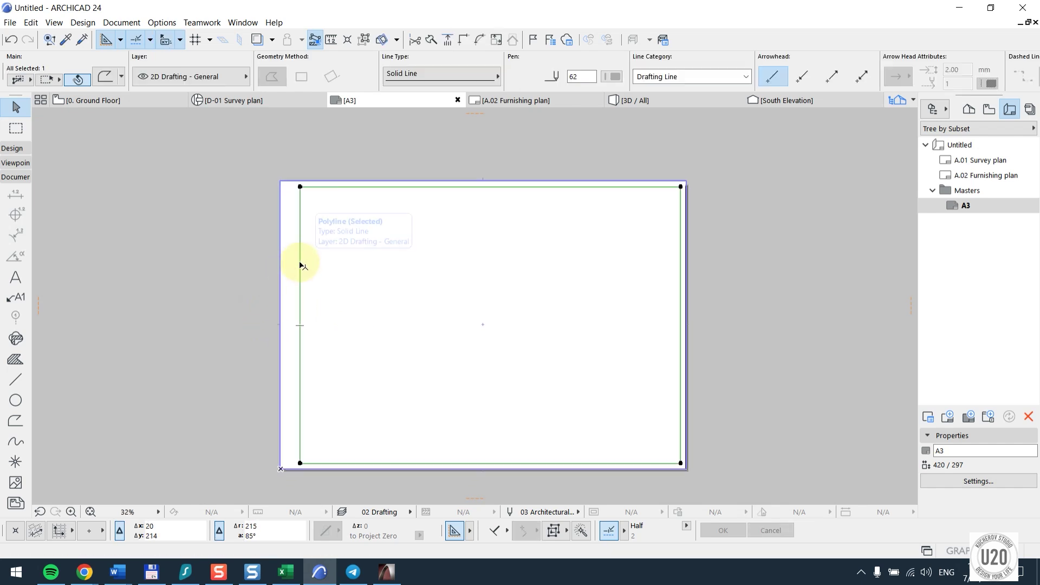
{"action": "left_click", "coordinate": [614, 76]}
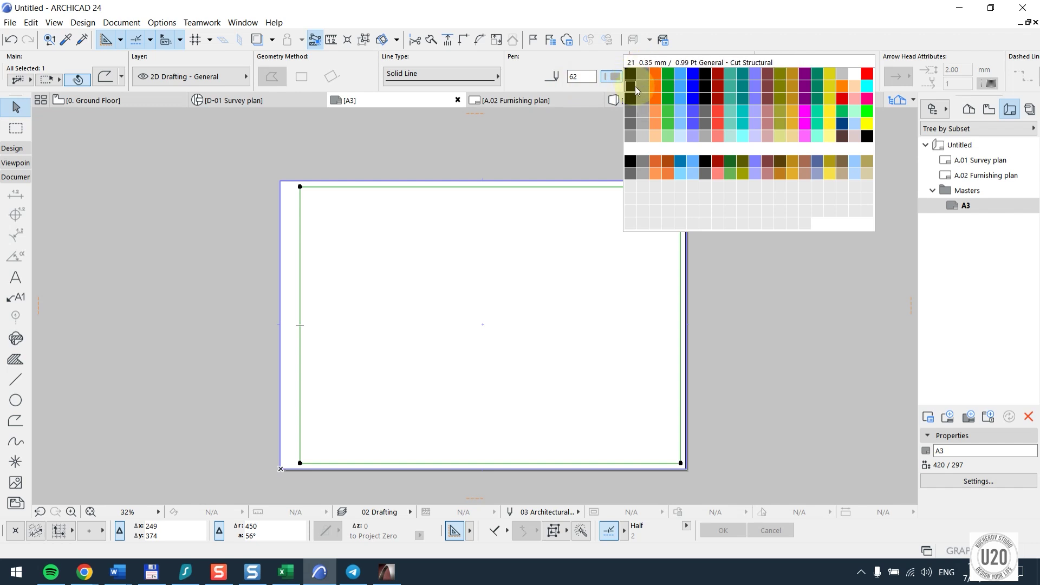
{"action": "left_click", "coordinate": [207, 205]}
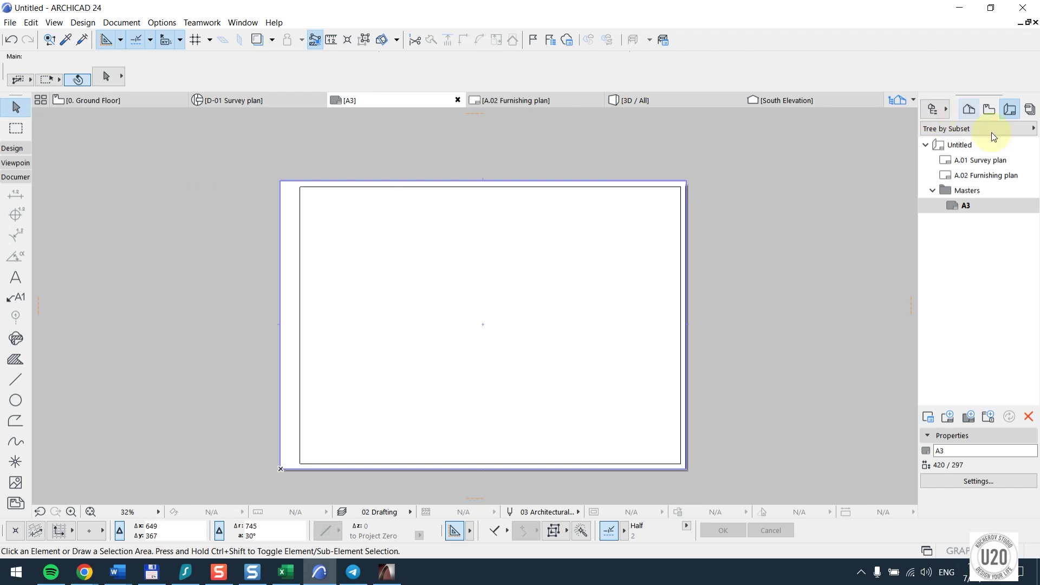
Open the A.01 Survey plan and A.02 Furnishing plan layouts to check the master's frame on each sheet
{"action": "double_click", "coordinate": [985, 161]}
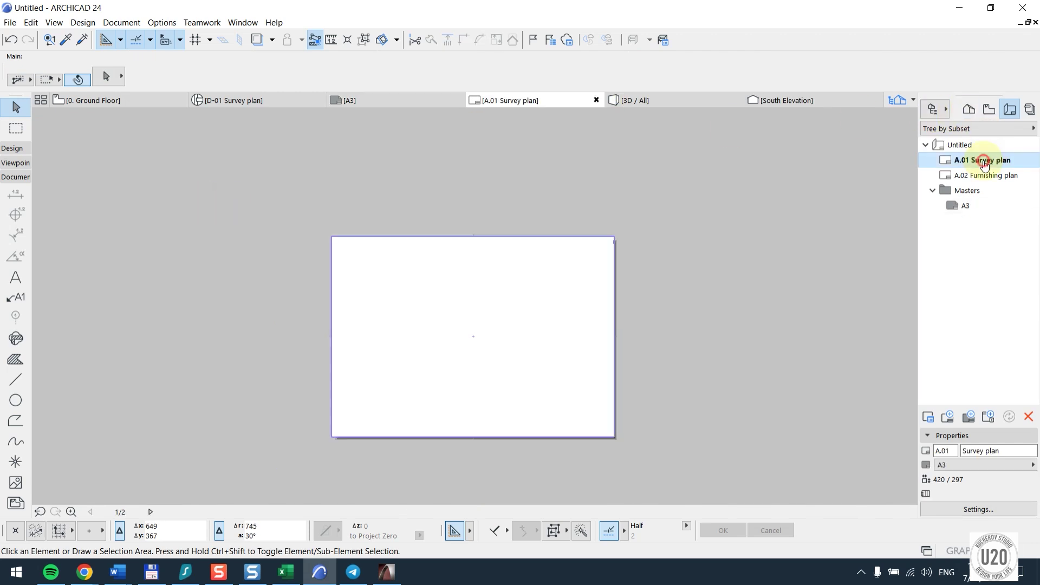
{"action": "middle_click_drag", "start_coordinate": [366, 293], "coordinate": [324, 222]}
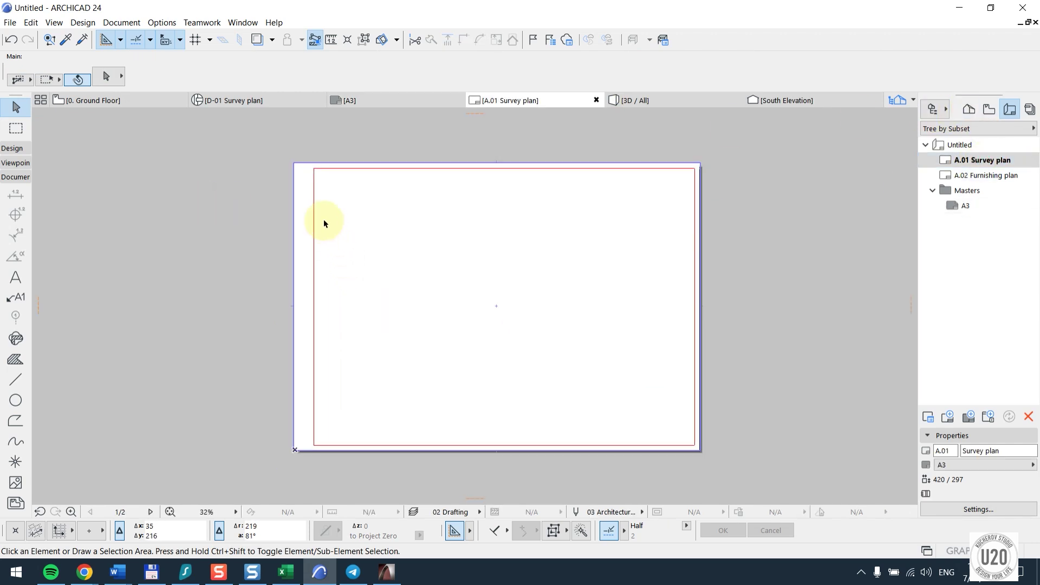
{"action": "double_click", "coordinate": [1017, 176]}
{"action": "left_click", "coordinate": [955, 211]}
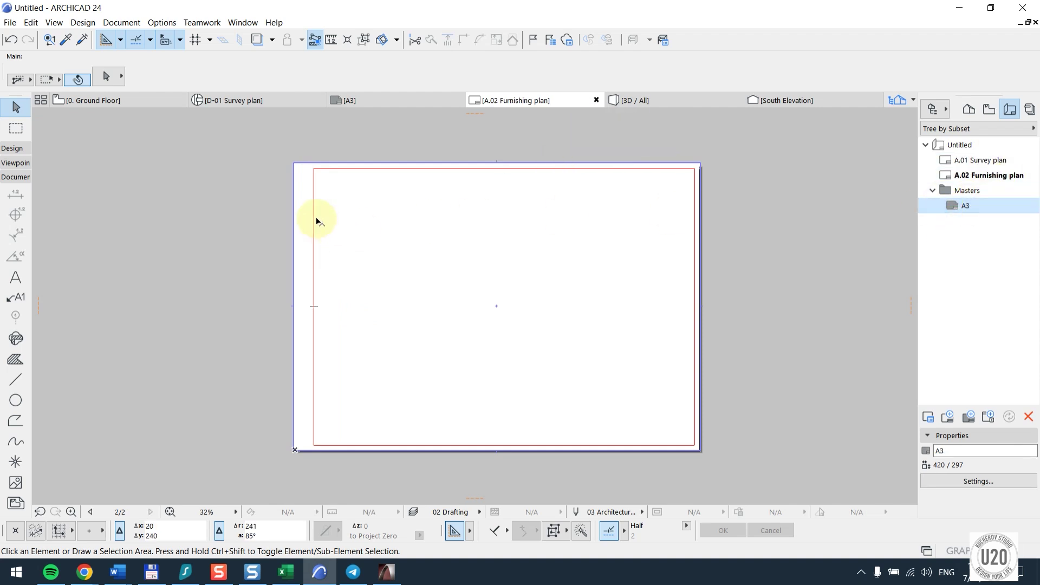
{"action": "scroll", "coordinate": [596, 213], "scroll_direction": "up", "scroll_amount": 2}
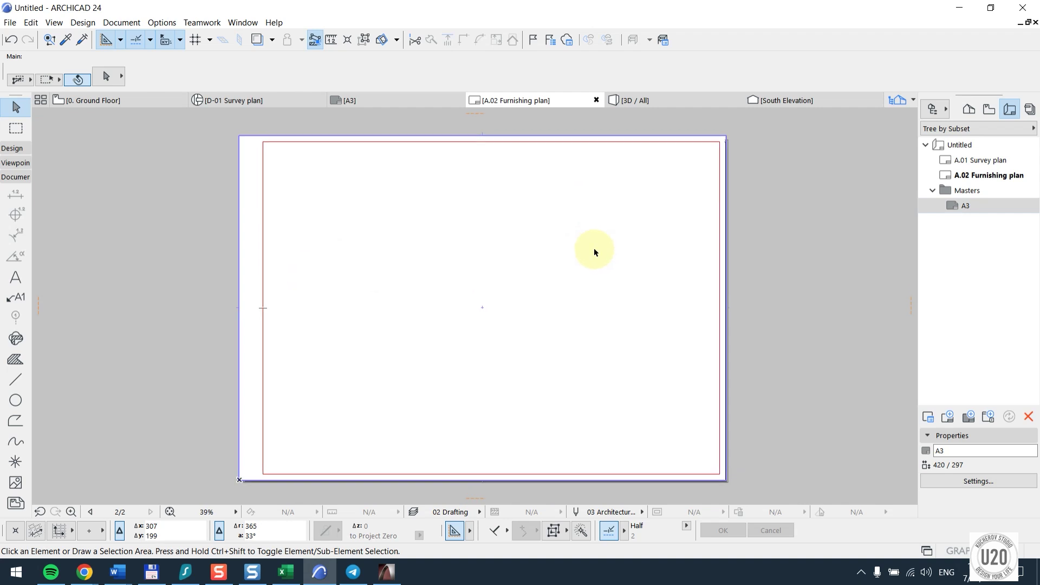
Place the D-01 Survey plan detail on the A.01 Survey plan layout and move the drawing within the sheet
{"action": "double_click", "coordinate": [956, 159]}
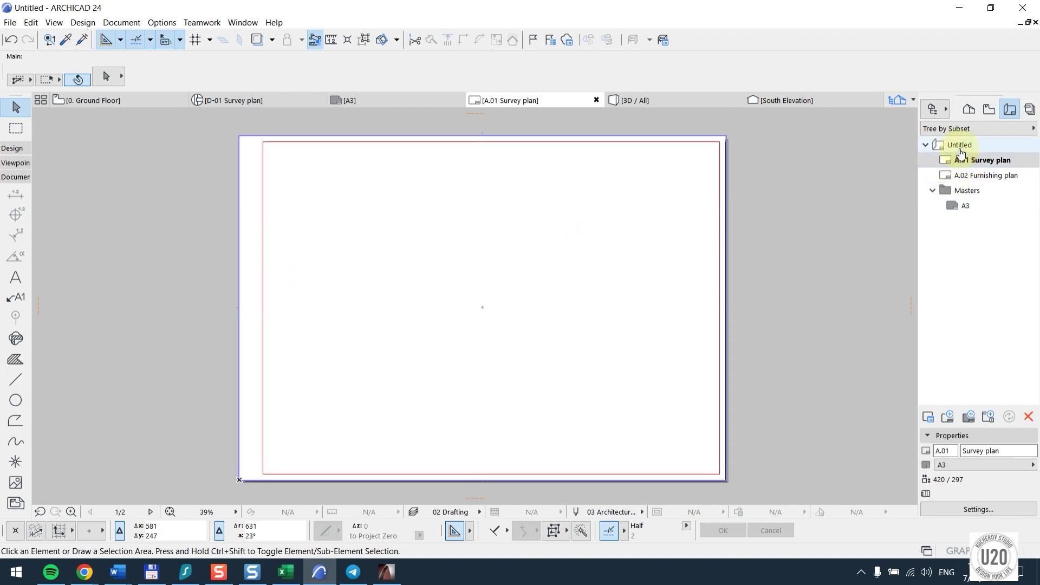
{"action": "left_click", "coordinate": [969, 110]}
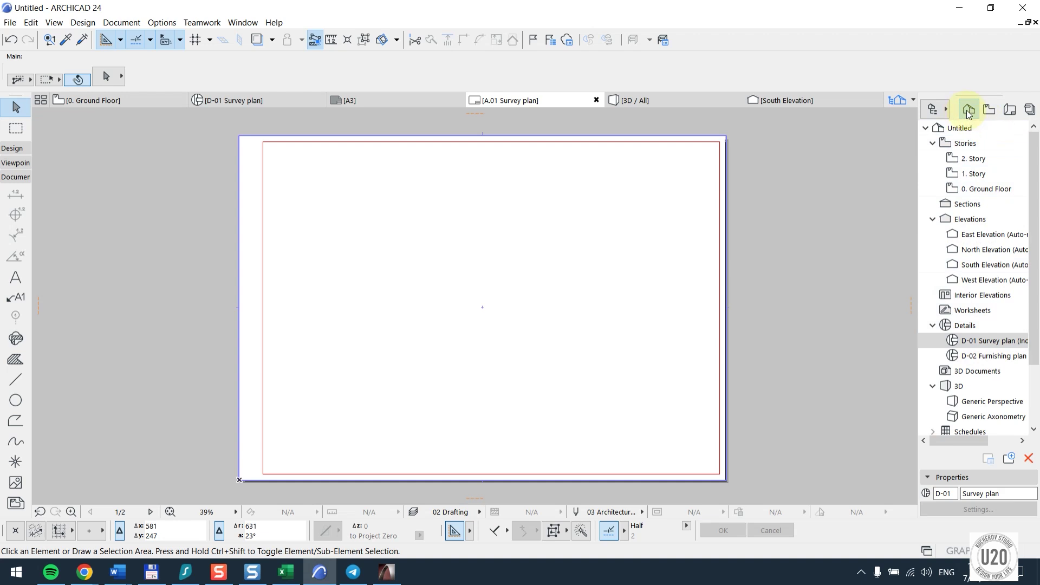
{"action": "mouse_move", "coordinate": [1007, 341]}
{"action": "left_mouse_down"}
{"action": "mouse_move", "coordinate": [612, 249]}
{"action": "mouse_move", "coordinate": [573, 255]}
{"action": "left_mouse_up"}
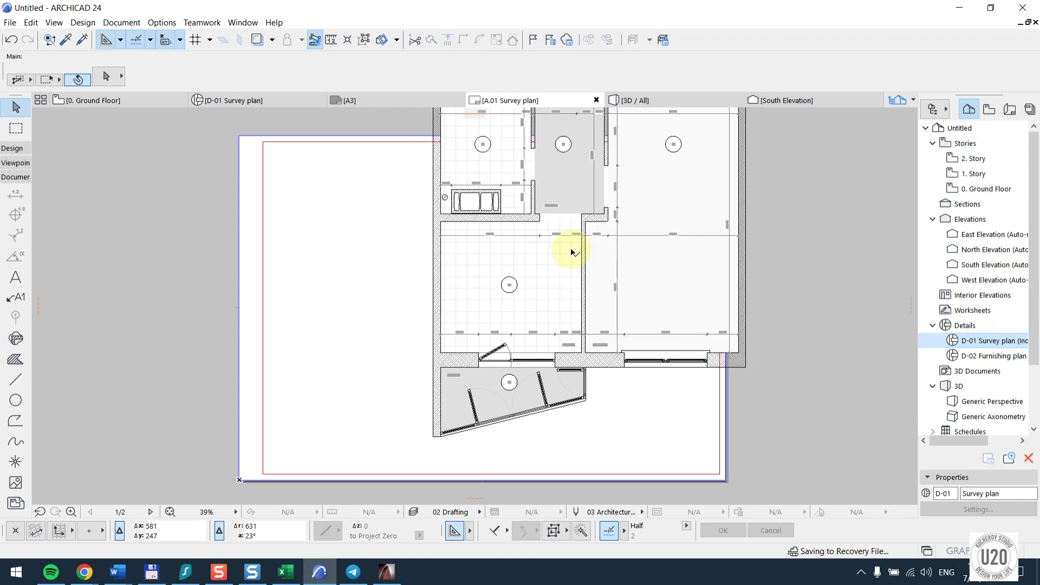
{"action": "left_click", "coordinate": [562, 235]}
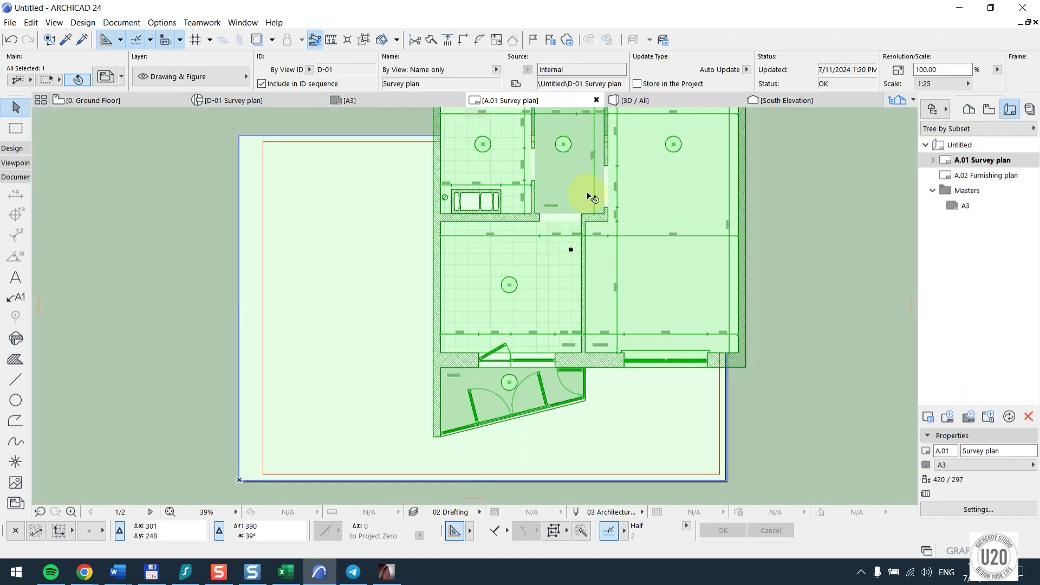
{"action": "scroll", "coordinate": [587, 196], "scroll_direction": "down", "scroll_amount": 2}
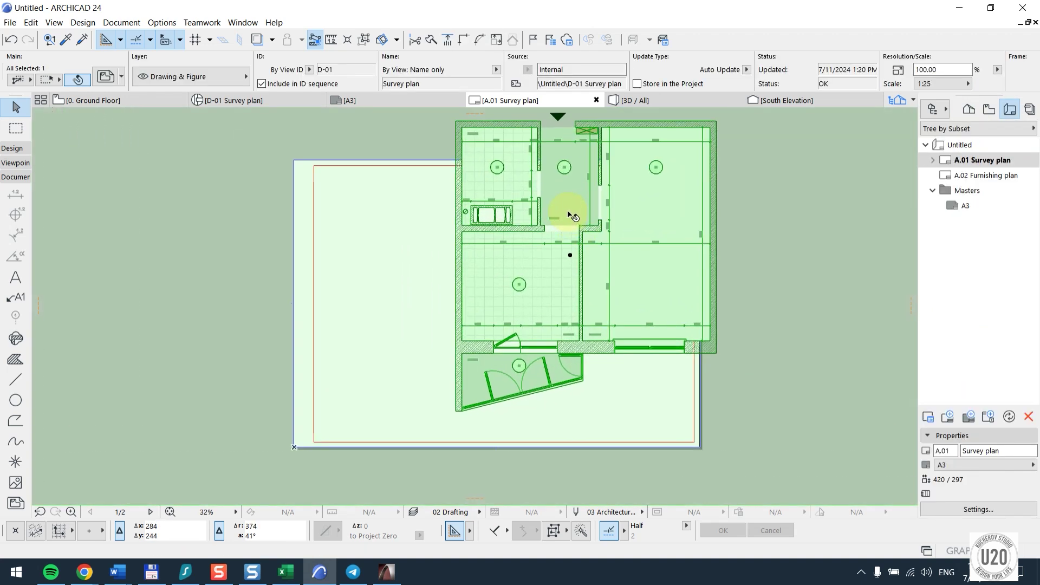
{"action": "key", "text": "ctrl+d"}
{"action": "left_click", "coordinate": [570, 256]}
{"action": "left_click", "coordinate": [520, 298]}
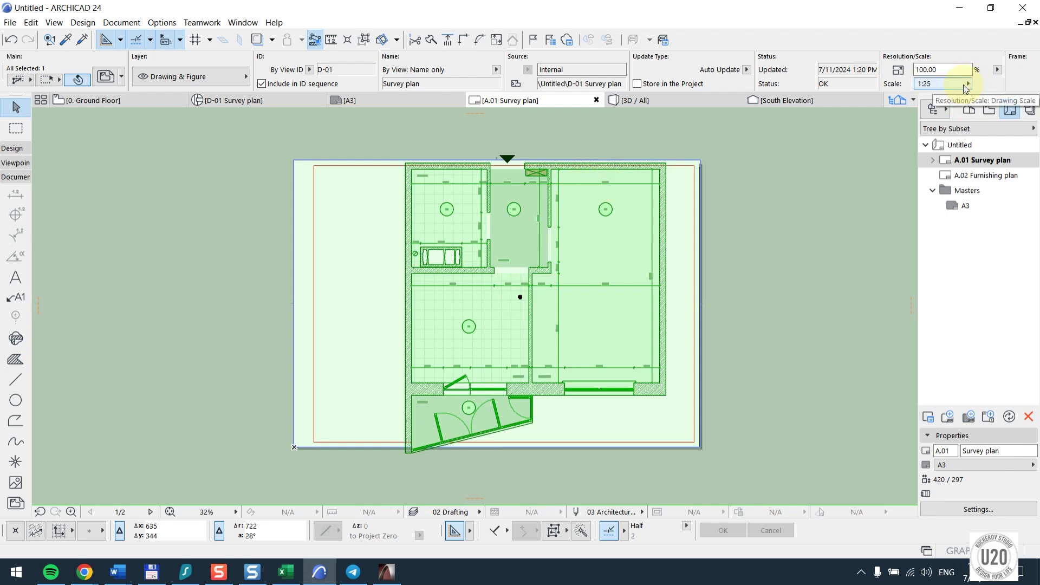
Set a custom scale of 1:30 for the placed Survey plan drawing
{"action": "left_click", "coordinate": [967, 85]}
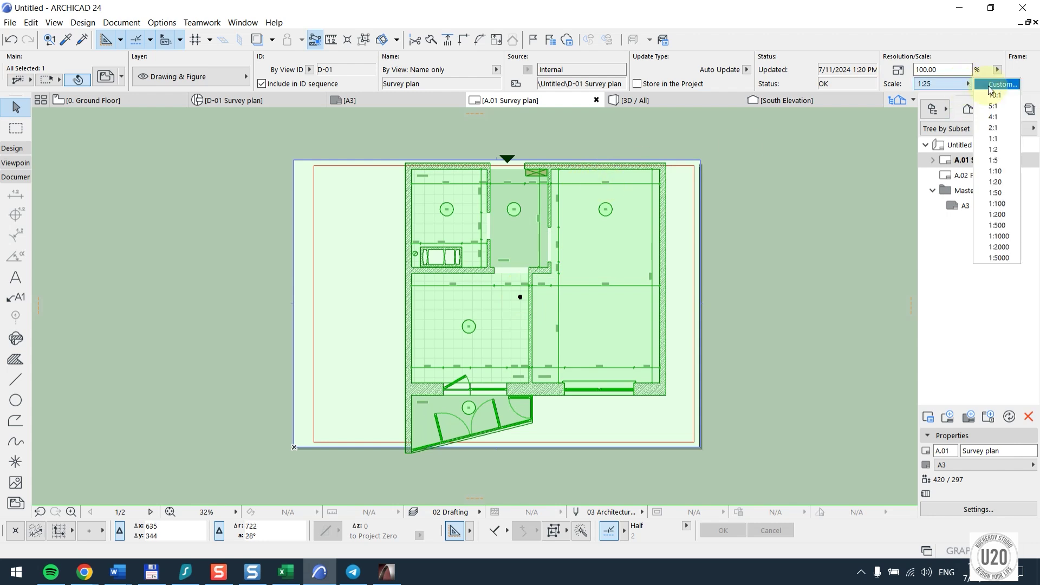
{"action": "left_click", "coordinate": [979, 95]}
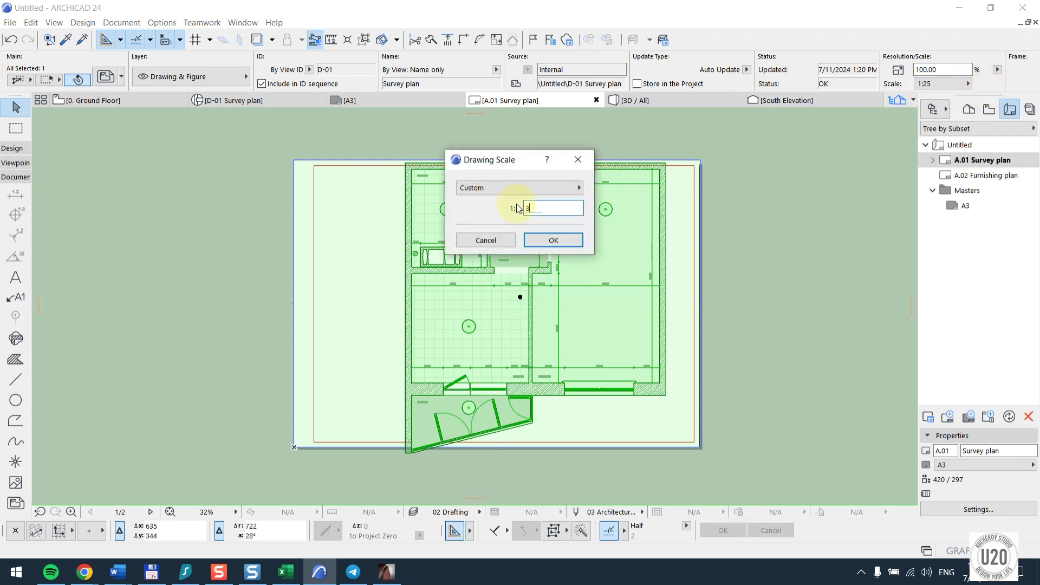
{"action": "left_click", "coordinate": [534, 240]}
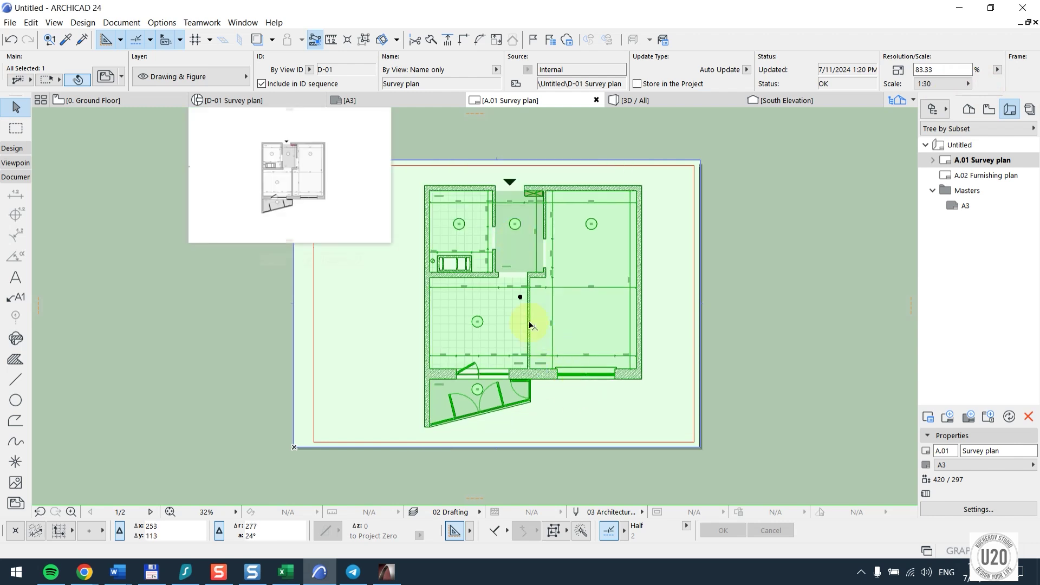
Crop the Survey plan drawing's boundary to the sheet frame by fitting its top-right and bottom-left corners to the frame corners
{"action": "scroll", "coordinate": [344, 314], "scroll_direction": "down", "scroll_amount": 3}
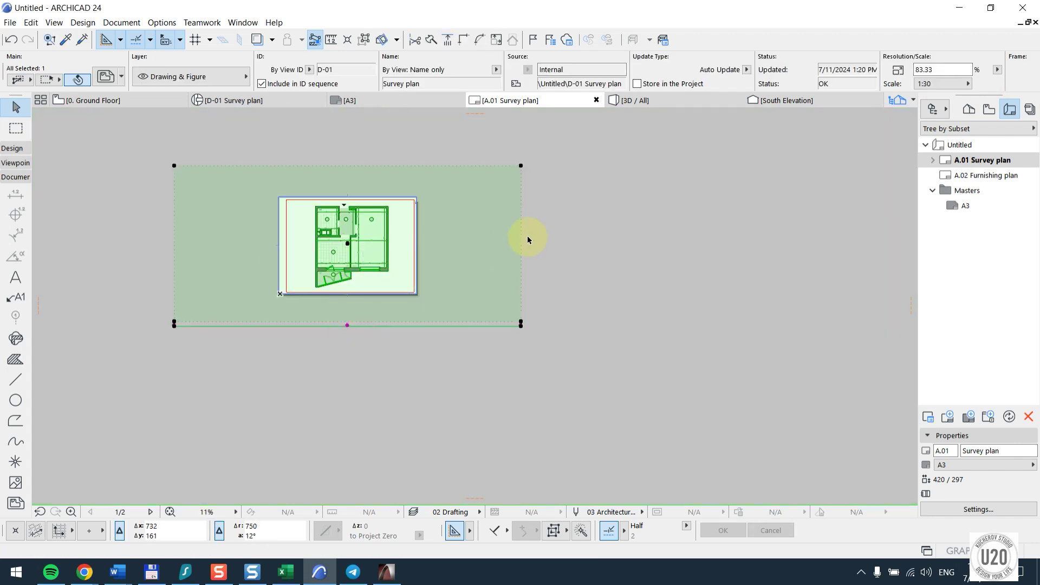
{"action": "left_click", "coordinate": [521, 168]}
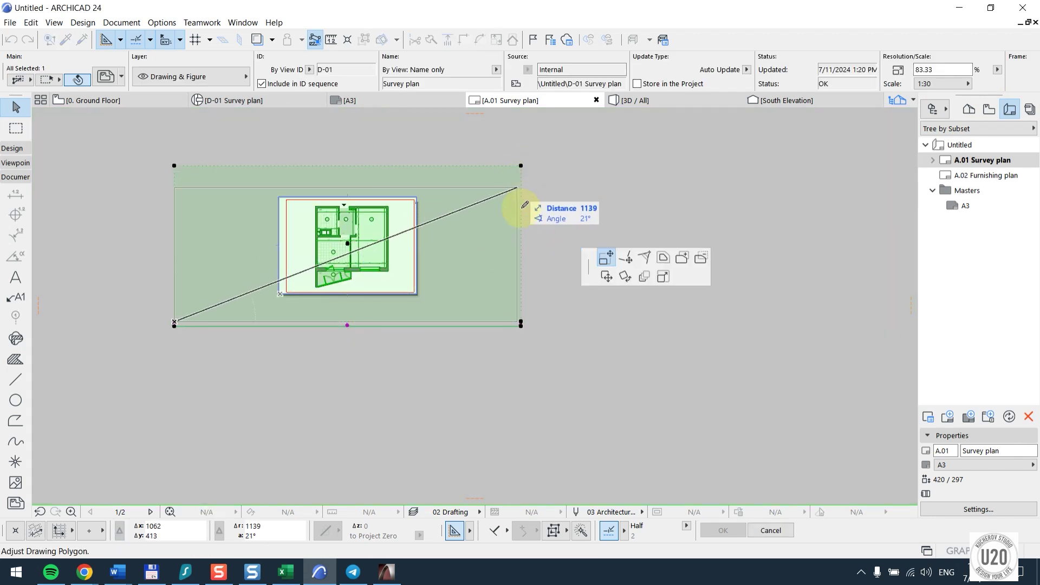
{"action": "scroll", "coordinate": [412, 201], "scroll_direction": "up", "scroll_amount": 2}
{"action": "scroll", "coordinate": [409, 207], "scroll_direction": "up", "scroll_amount": 2}
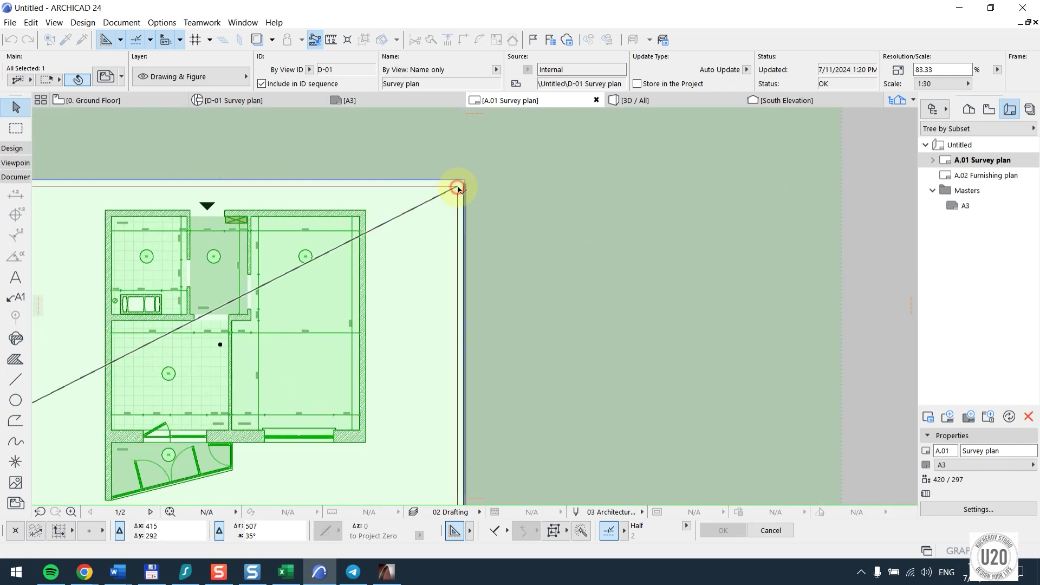
{"action": "left_click", "coordinate": [457, 186]}
{"action": "scroll", "coordinate": [561, 174], "scroll_direction": "down", "scroll_amount": 3}
{"action": "left_click", "coordinate": [172, 358]}
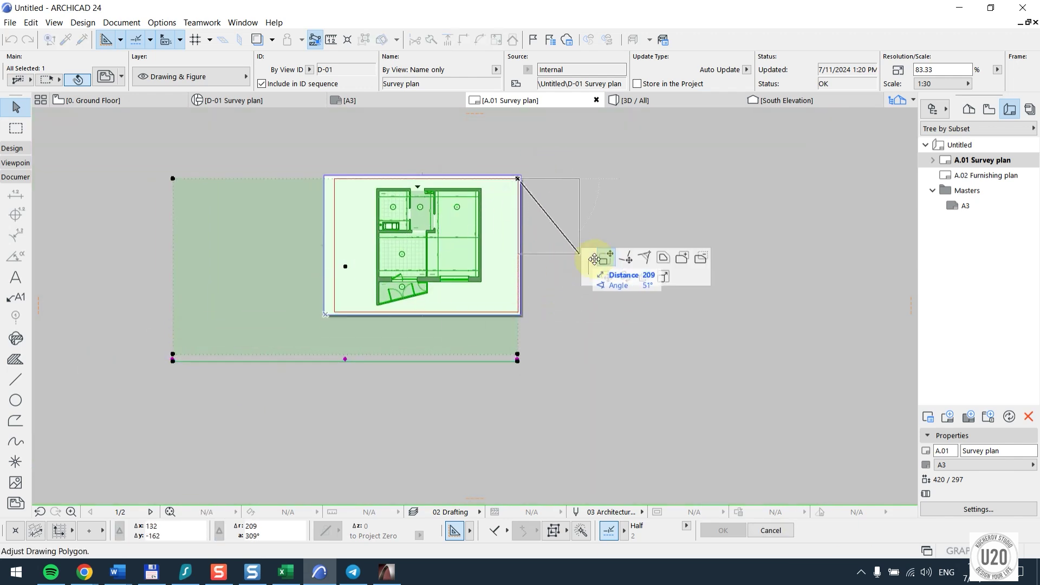
{"action": "left_click", "coordinate": [335, 312]}
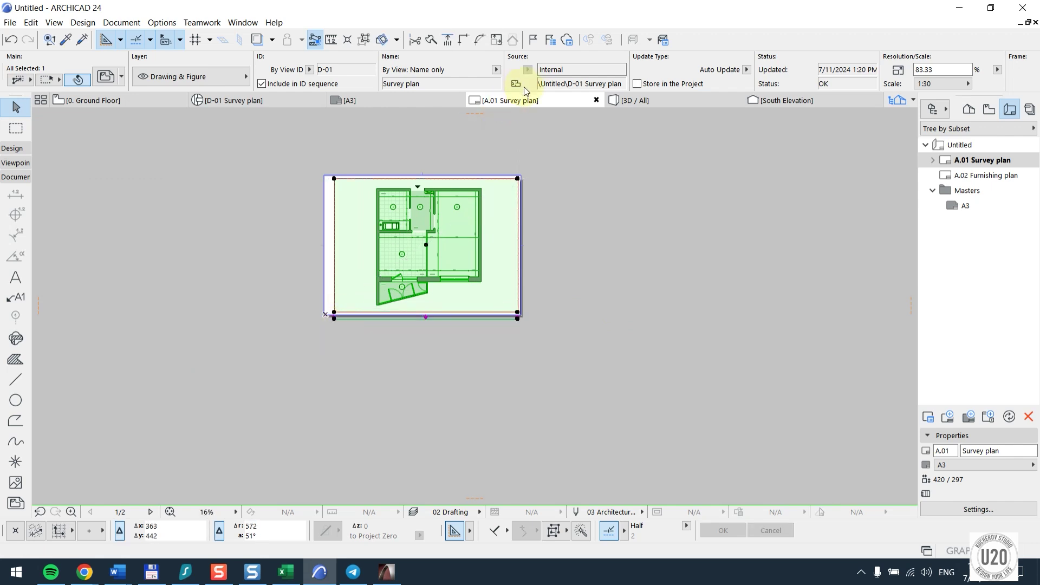
Set the Survey plan drawing's title type to No Title and deselect the drawing
{"action": "scroll", "coordinate": [531, 70], "scroll_direction": "down", "scroll_amount": 3}
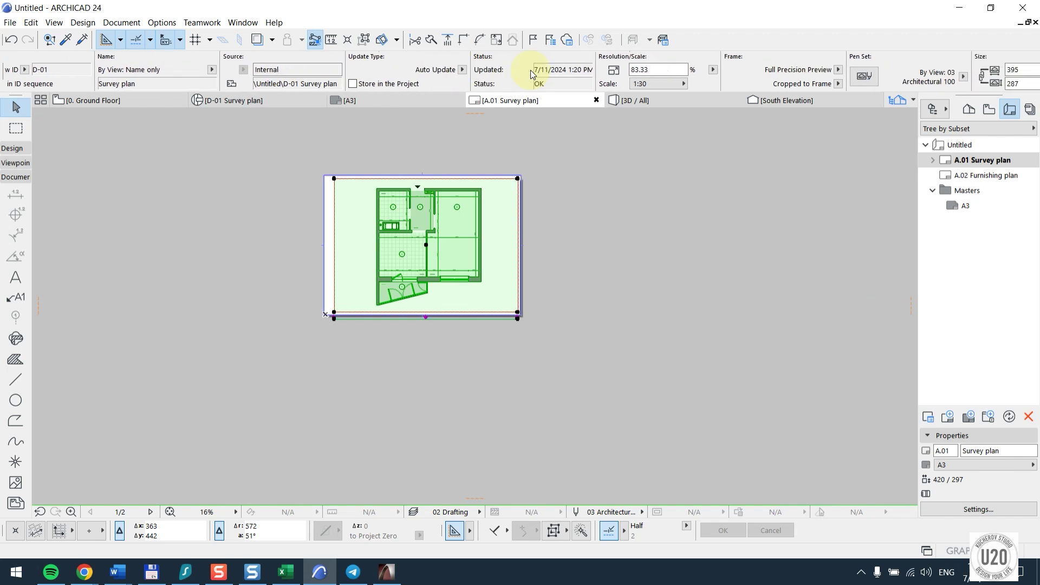
{"action": "scroll", "coordinate": [531, 70], "scroll_direction": "down", "scroll_amount": 3}
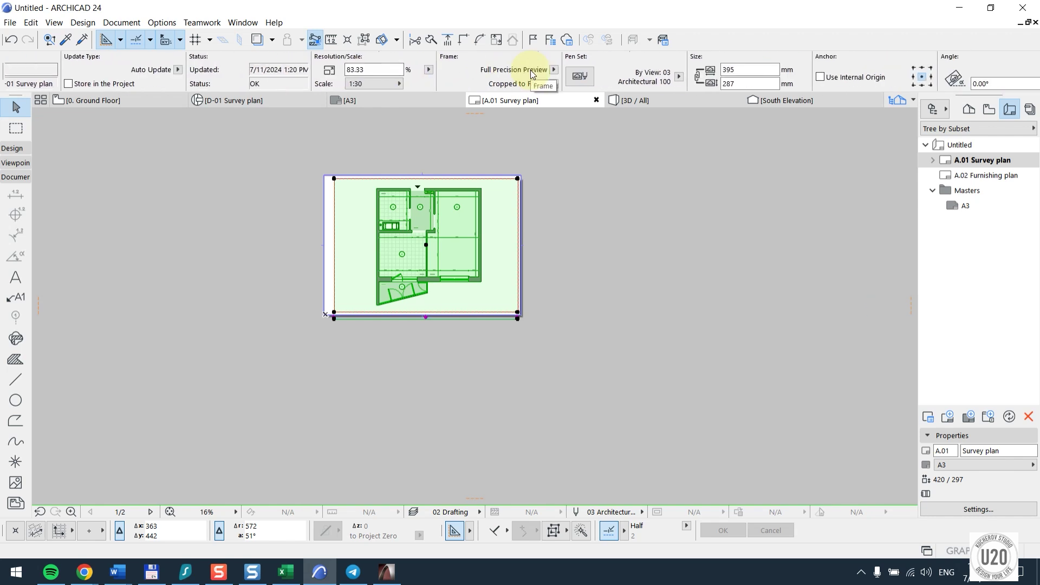
{"action": "scroll", "coordinate": [531, 70], "scroll_direction": "down", "scroll_amount": 3}
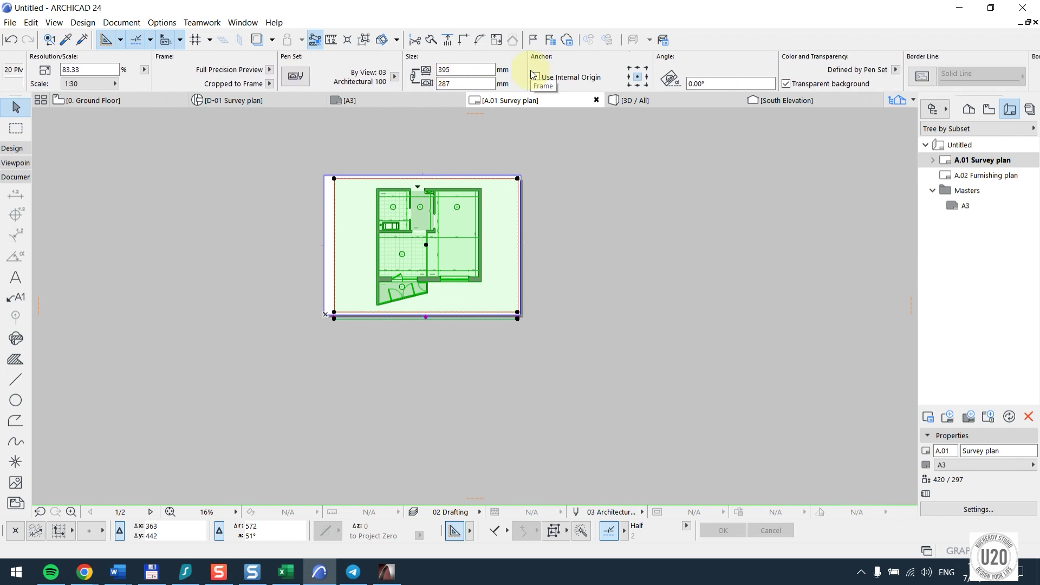
{"action": "scroll", "coordinate": [531, 70], "scroll_direction": "down", "scroll_amount": 5}
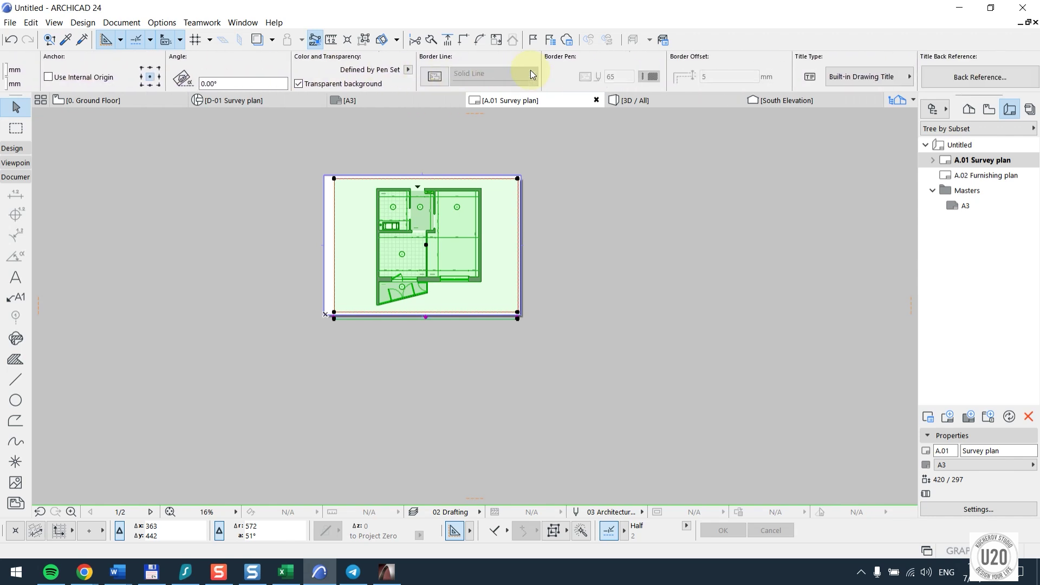
{"action": "left_click", "coordinate": [775, 77]}
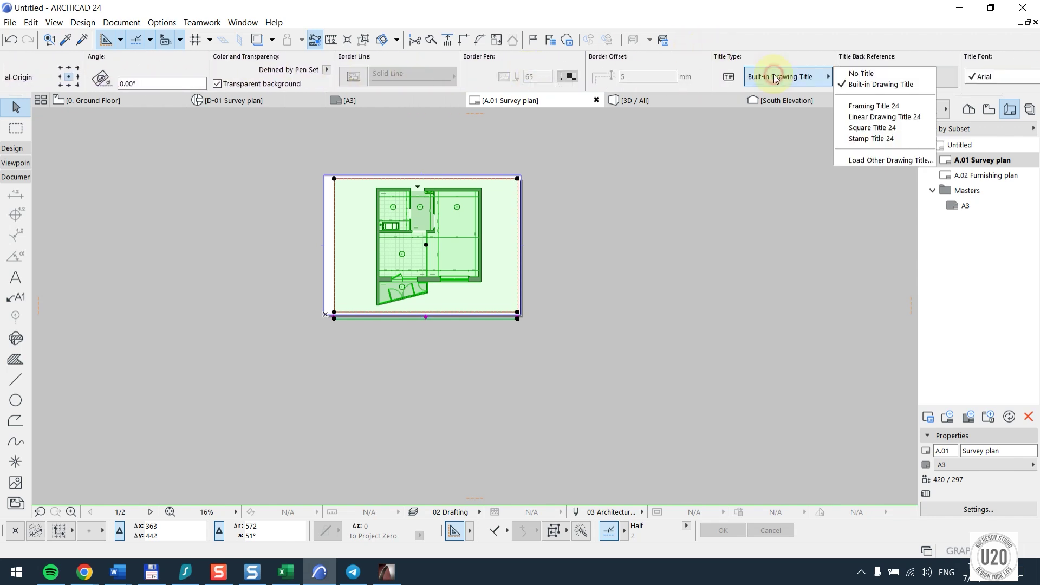
{"action": "left_click", "coordinate": [860, 73]}
{"action": "left_click", "coordinate": [648, 309]}
{"action": "scroll", "coordinate": [393, 223], "scroll_direction": "up", "scroll_amount": 2}
{"action": "scroll", "coordinate": [393, 222], "scroll_direction": "up", "scroll_amount": 1}
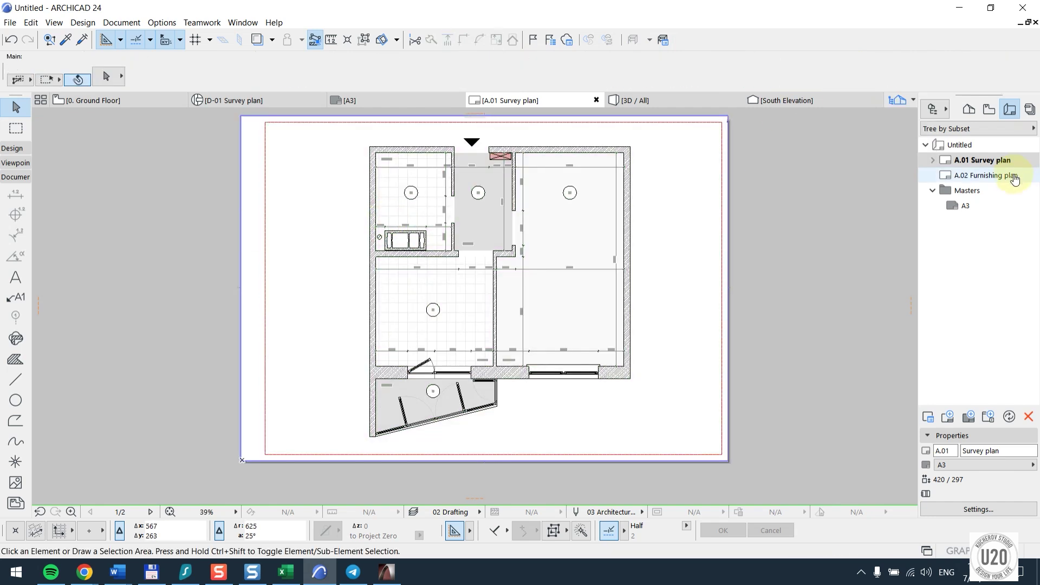
Open the A.02 Furnishing plan layout and place the D-02 Furnishing plan detail on the sheet
{"action": "double_click", "coordinate": [1014, 180]}
{"action": "left_click", "coordinate": [970, 110]}
{"action": "mouse_move", "coordinate": [994, 356]}
{"action": "left_mouse_down"}
{"action": "mouse_move", "coordinate": [666, 304]}
{"action": "mouse_move", "coordinate": [541, 267]}
{"action": "left_mouse_up"}
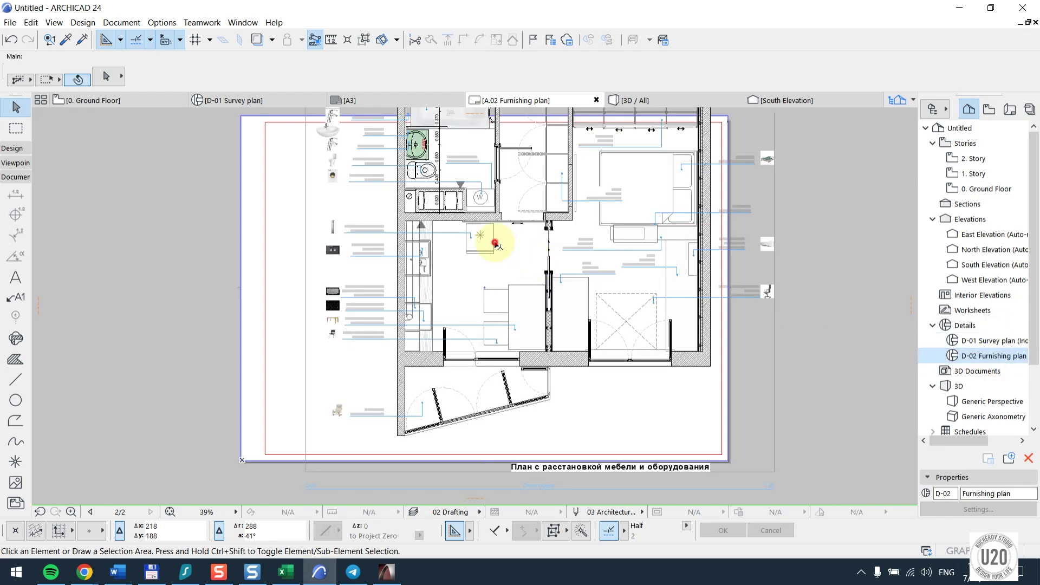
Scale the Furnishing plan drawing to a custom 1:30 and move its centre point onto the sheet's centre
{"action": "left_click", "coordinate": [968, 83]}
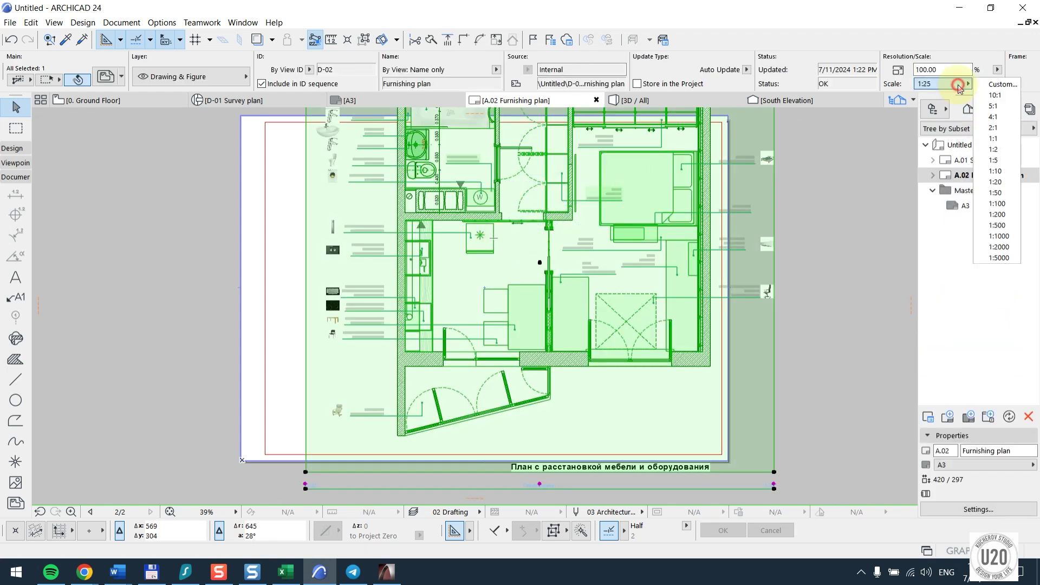
{"action": "left_click", "coordinate": [992, 95]}
{"action": "left_click", "coordinate": [968, 83]}
{"action": "left_click", "coordinate": [1000, 84]}
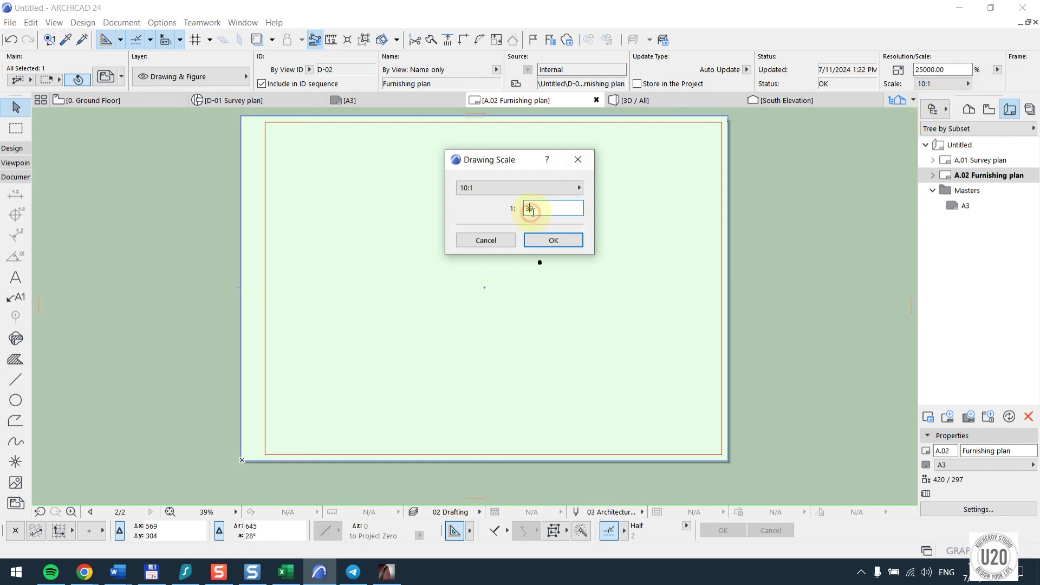
{"action": "left_click", "coordinate": [543, 240]}
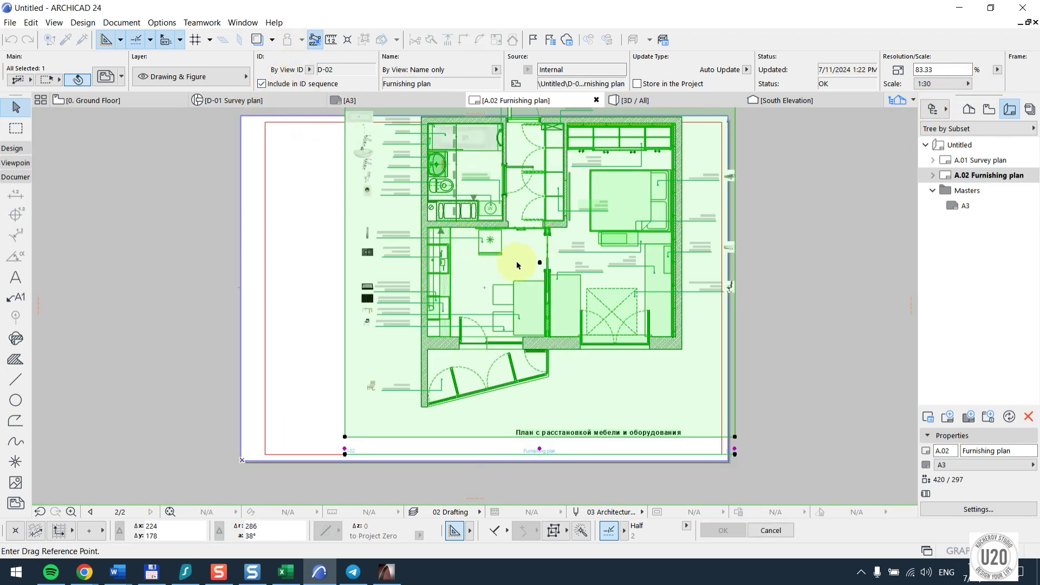
{"action": "left_click_drag", "start_coordinate": [540, 262], "coordinate": [484, 287]}
{"action": "scroll", "coordinate": [521, 264], "scroll_direction": "down", "scroll_amount": 2}
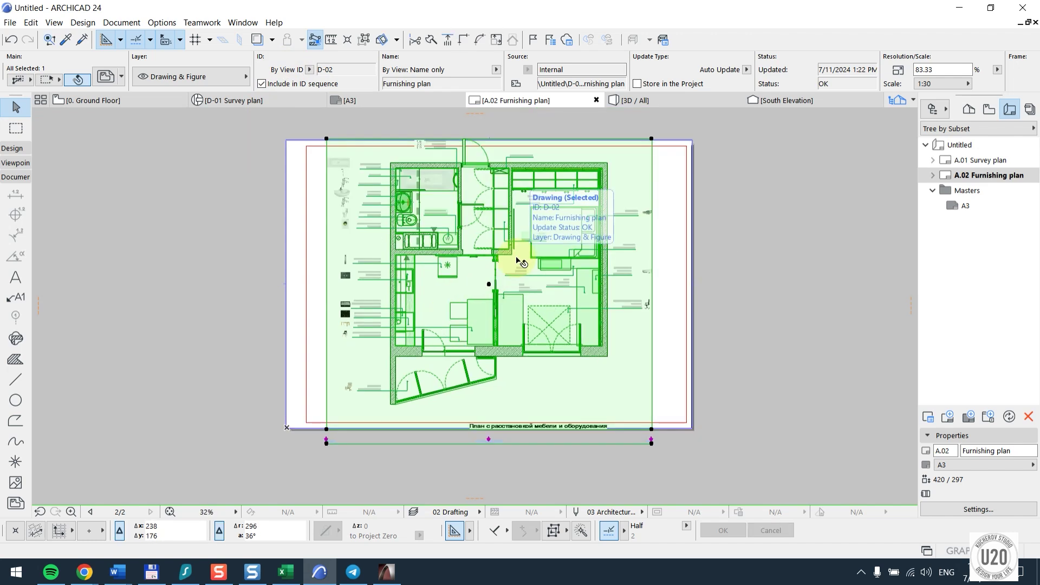
Reduce the Furnishing plan drawing to a custom scale of 1:35 so it fits the frame, and deselect it
{"action": "left_click", "coordinate": [940, 84]}
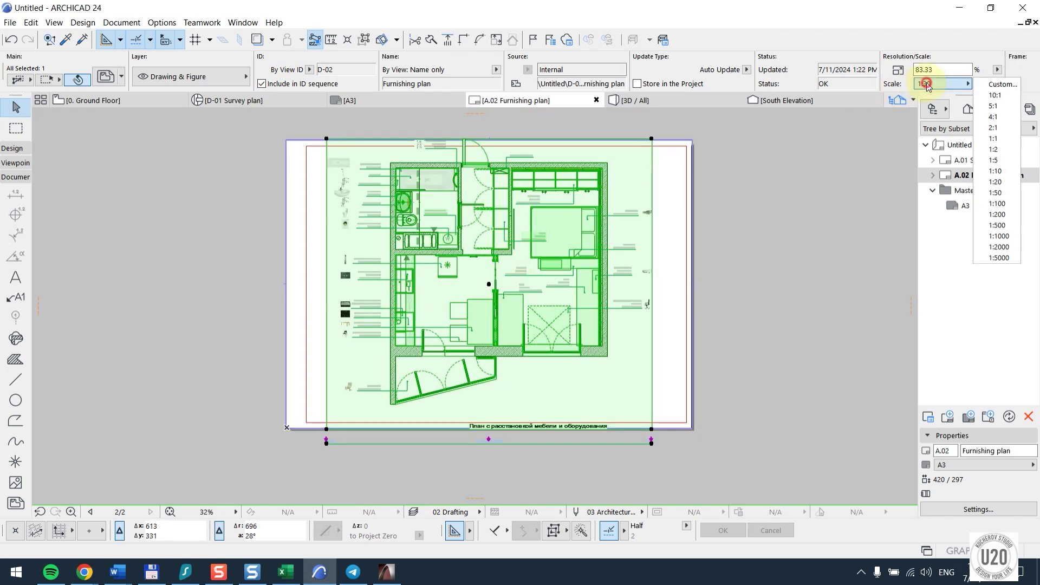
{"action": "left_click", "coordinate": [997, 85]}
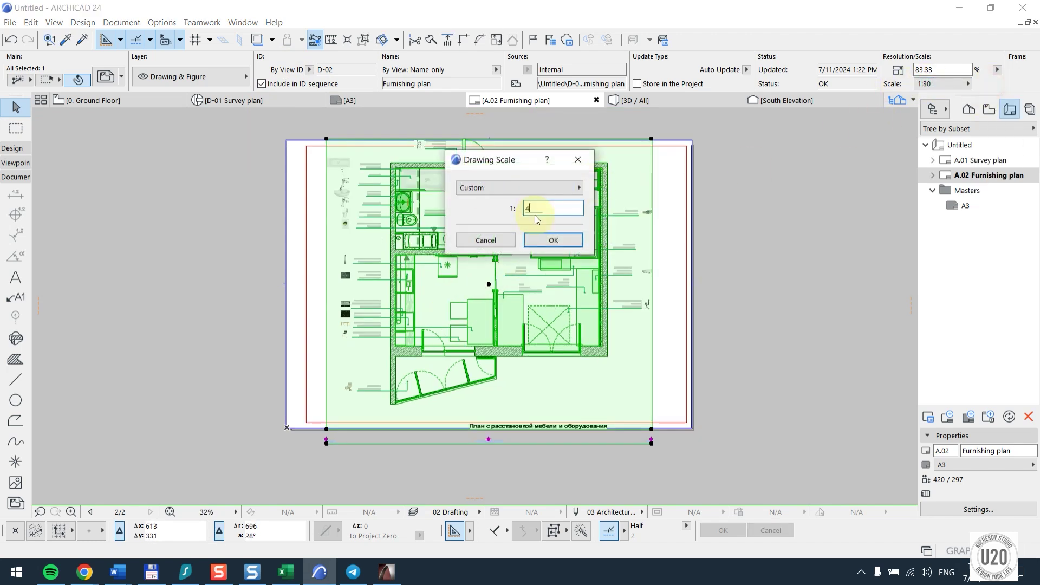
{"action": "left_click", "coordinate": [551, 242]}
{"action": "left_click", "coordinate": [940, 83]}
{"action": "left_click", "coordinate": [919, 69]}
{"action": "type", "text": "35"}
{"action": "left_click", "coordinate": [551, 242]}
{"action": "left_click", "coordinate": [230, 259]}
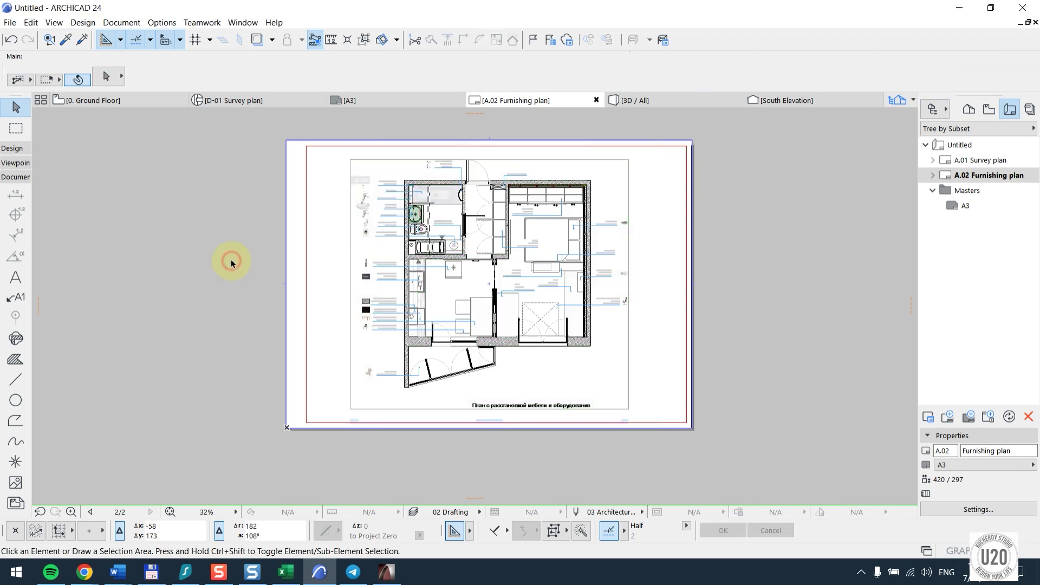
Stretch the upper edge of the Furnishing plan drawing's frame slightly upward to uncover the cropped entrance door, and deselect the drawing
{"action": "left_click", "coordinate": [393, 159]}
{"action": "left_click", "coordinate": [397, 158]}
{"action": "scroll", "coordinate": [401, 150], "scroll_direction": "up", "scroll_amount": 1}
{"action": "key", "text": "Escape"}
{"action": "key", "text": "Escape"}
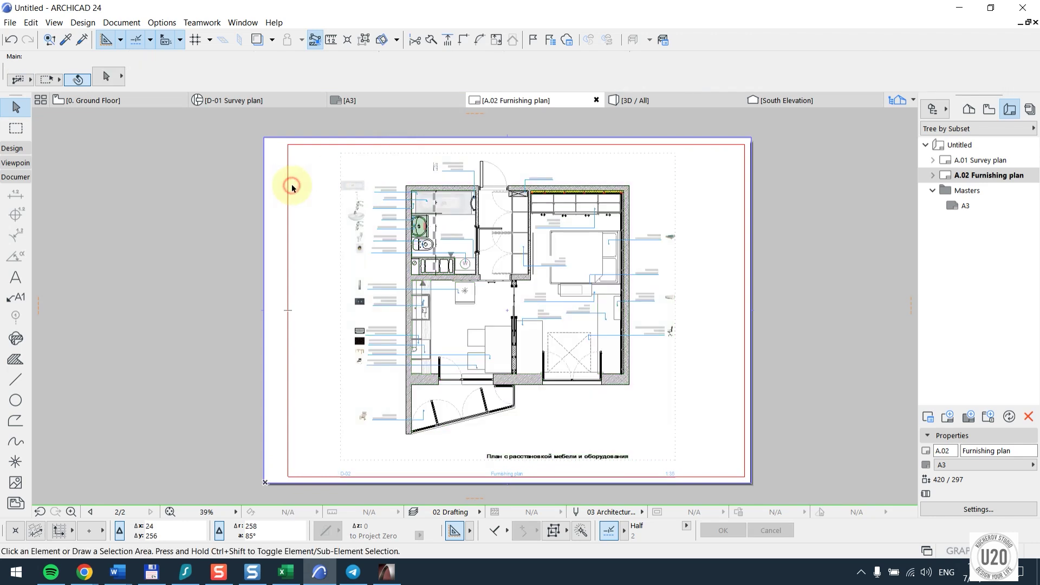
Set the Furnishing plan drawing's title type to No Title and deselect the drawing
{"action": "scroll", "coordinate": [309, 186], "scroll_direction": "down", "scroll_amount": 1}
{"action": "left_click", "coordinate": [349, 281]}
{"action": "scroll", "coordinate": [536, 81], "scroll_direction": "down", "scroll_amount": 5}
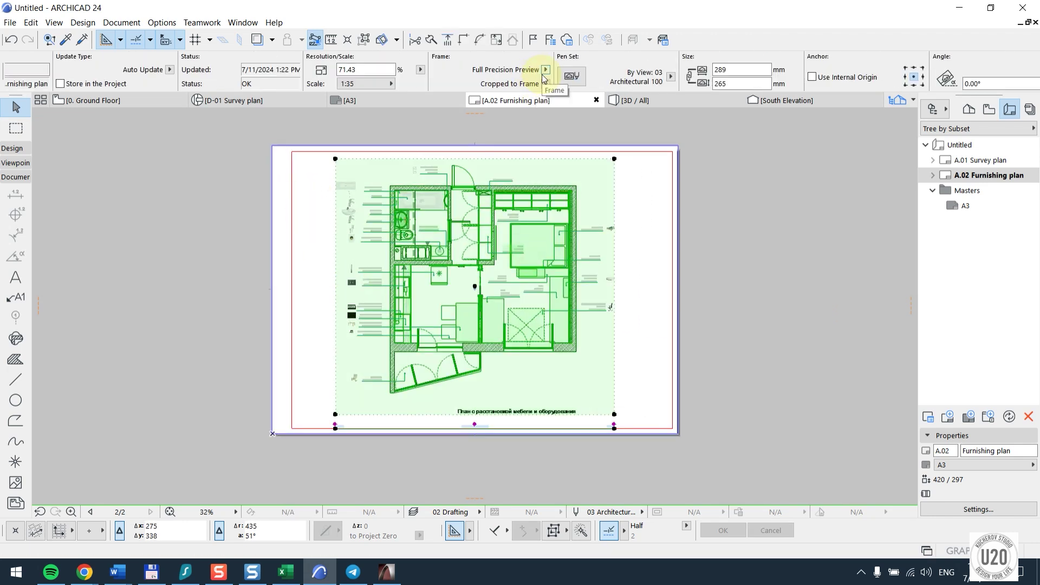
{"action": "scroll", "coordinate": [543, 78], "scroll_direction": "down", "scroll_amount": 5}
{"action": "scroll", "coordinate": [684, 62], "scroll_direction": "down", "scroll_amount": 8}
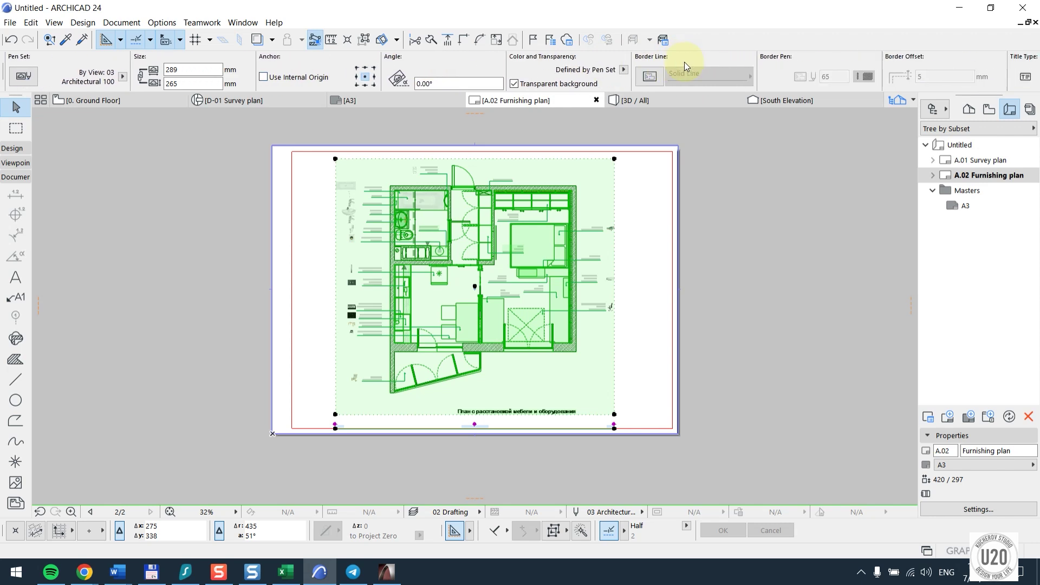
{"action": "left_click", "coordinate": [675, 76]}
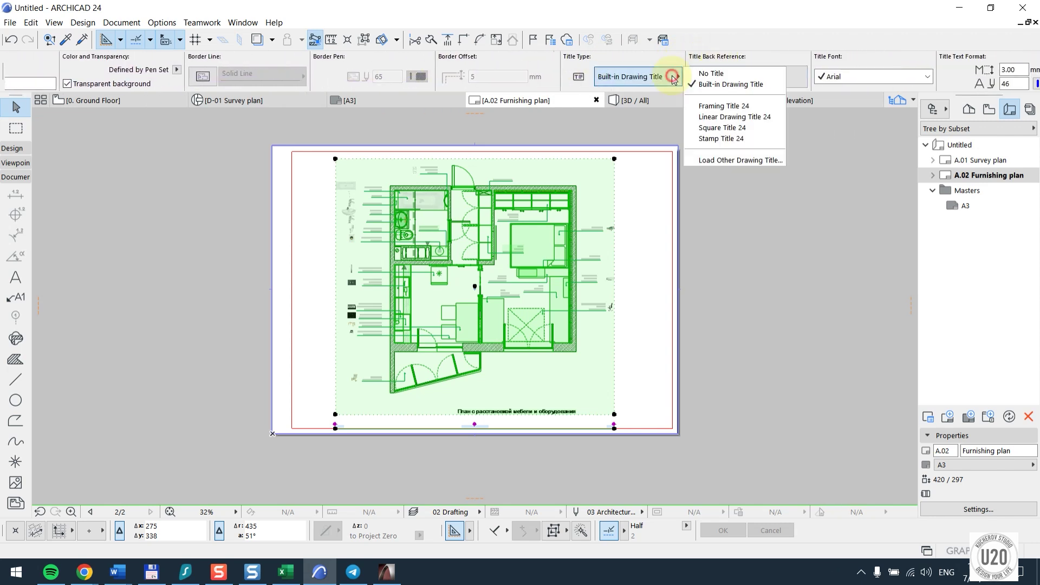
{"action": "left_click", "coordinate": [707, 70]}
{"action": "left_click", "coordinate": [721, 272]}
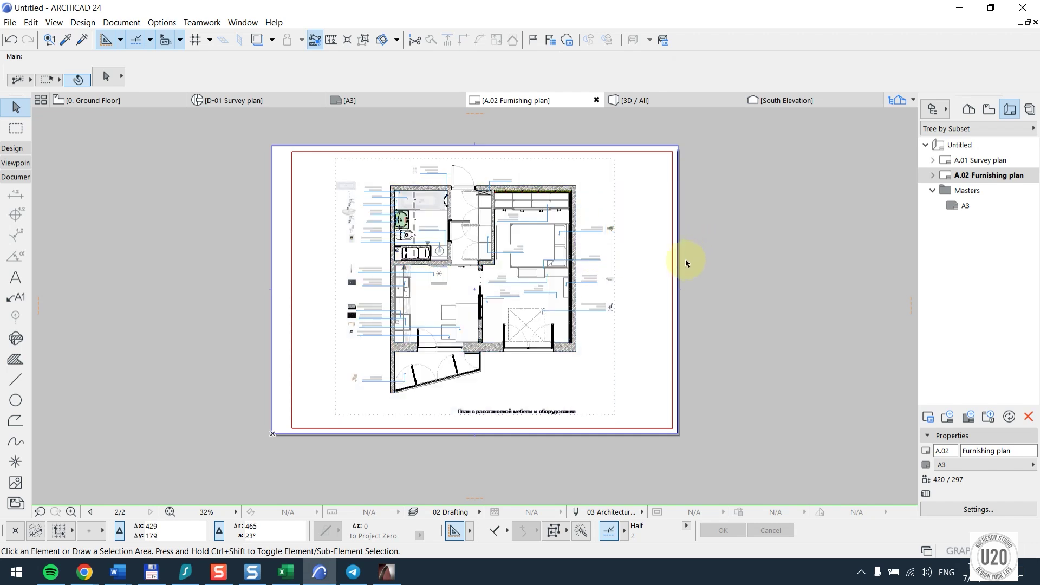
{"action": "left_click", "coordinate": [686, 262]}
{"action": "left_click", "coordinate": [690, 292]}
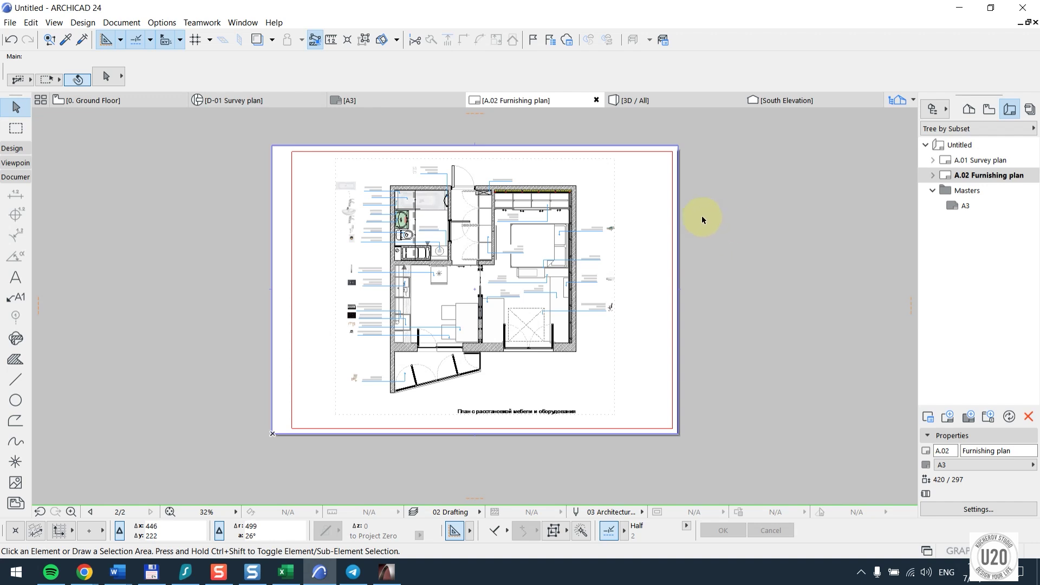
In the 1 - Layouts publisher set, create a new folder named New-set
{"action": "left_click", "coordinate": [1031, 110]}
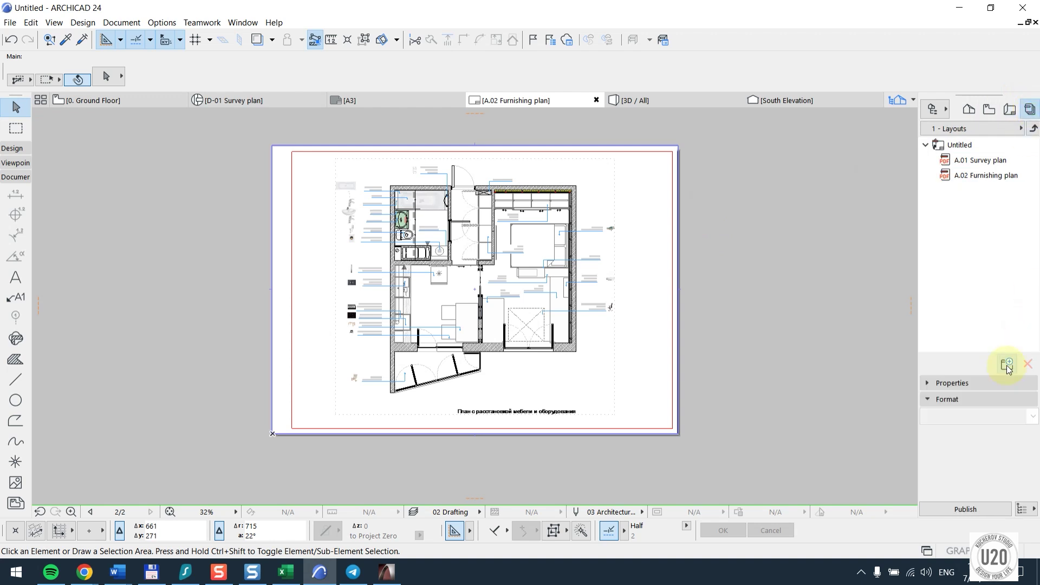
{"action": "left_click", "coordinate": [1008, 366]}
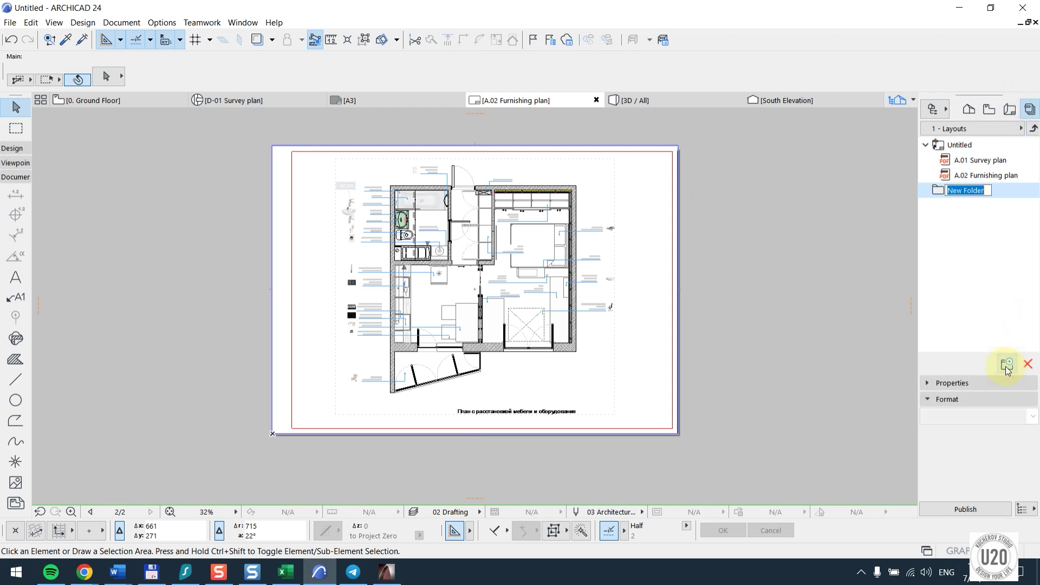
{"action": "type", "text": "New-set"}
{"action": "key", "text": "Return"}
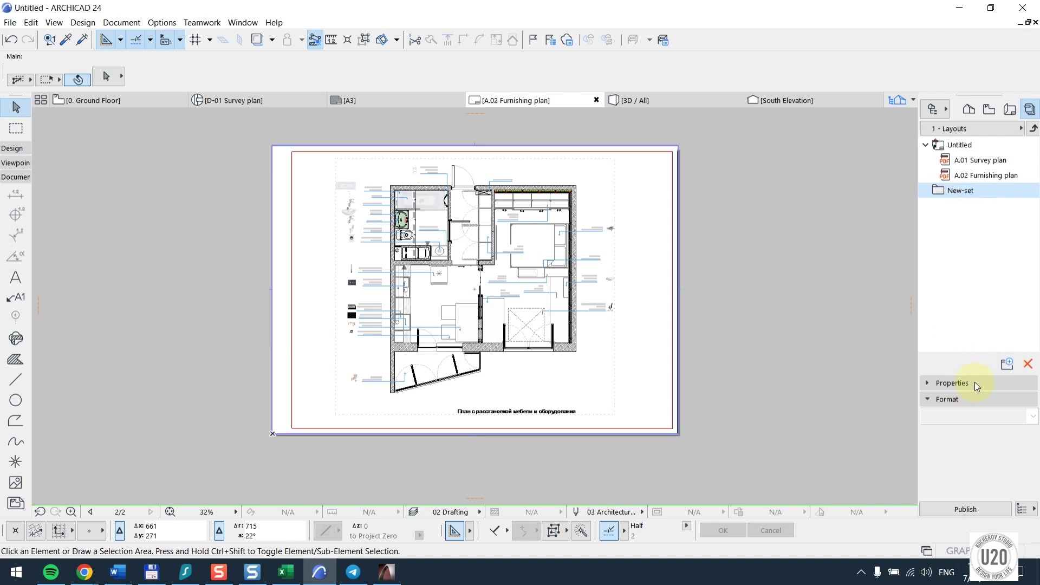
In the Organizer, add the A.01 Survey plan and A.02 Furnishing plan layouts to the New-set publisher folder and expand it
{"action": "left_click", "coordinate": [942, 110]}
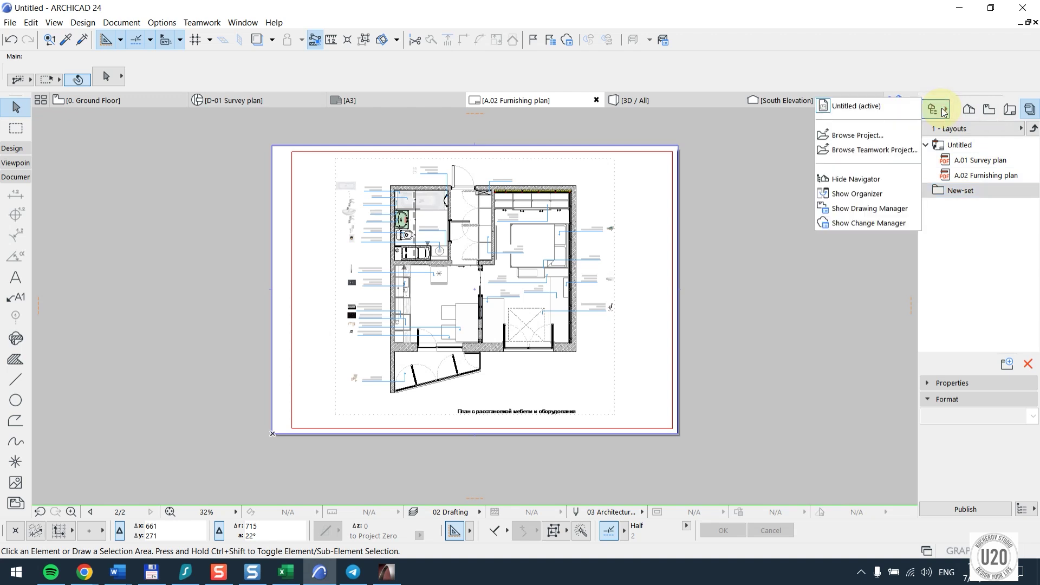
{"action": "left_click", "coordinate": [888, 202]}
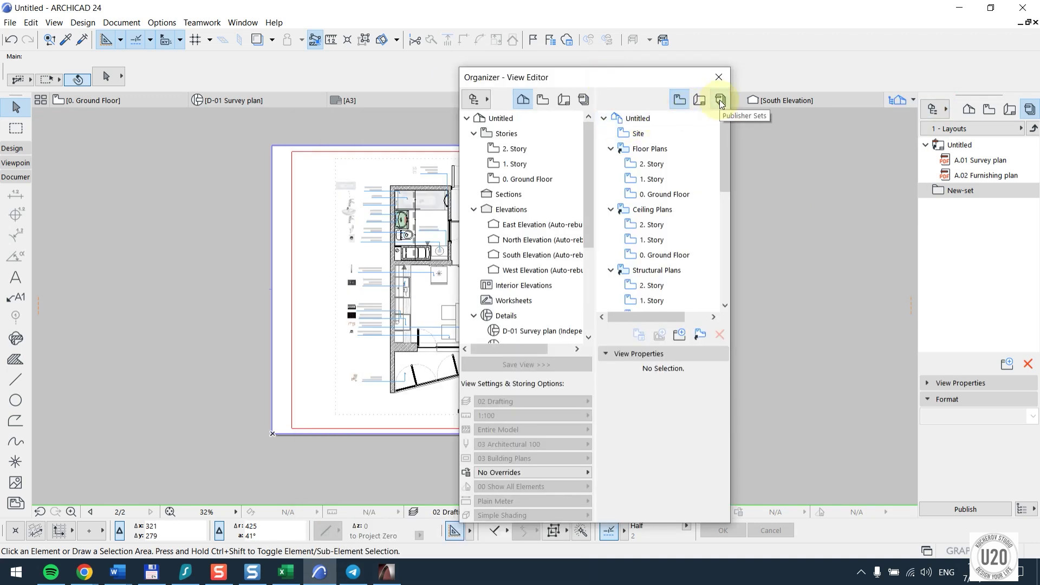
{"action": "left_click", "coordinate": [720, 100]}
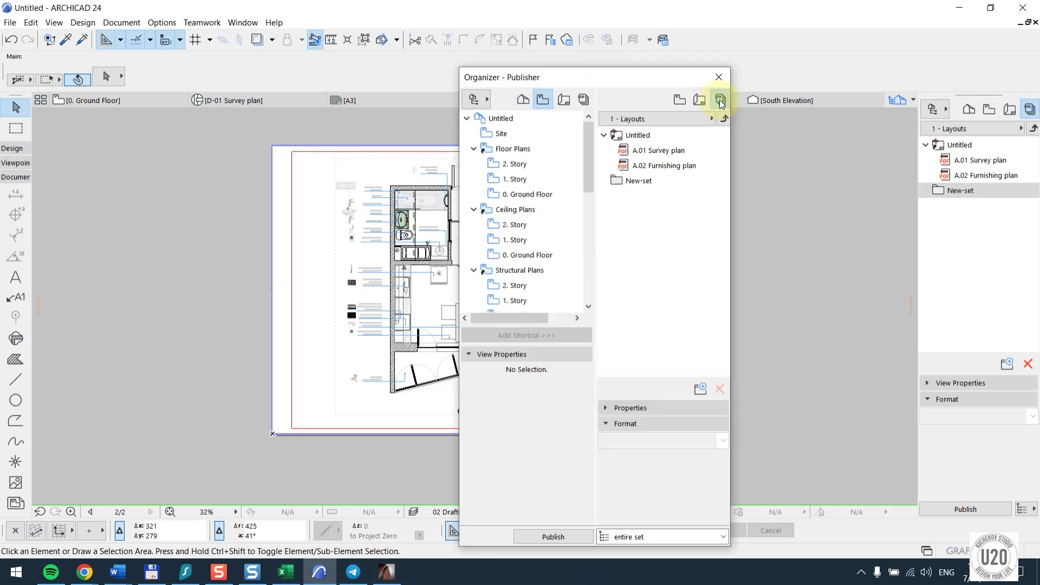
{"action": "left_click", "coordinate": [564, 103]}
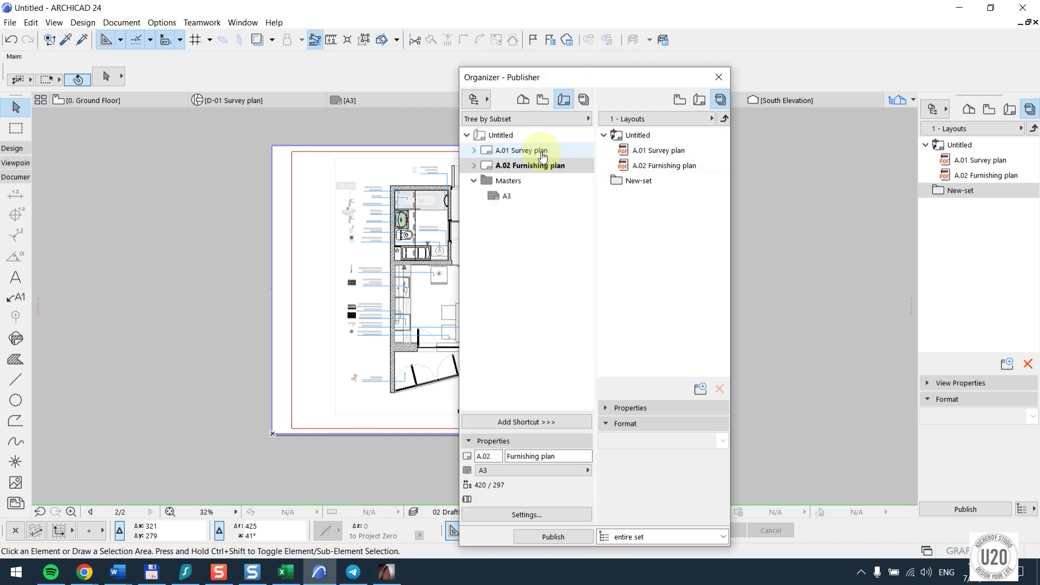
{"action": "left_click", "coordinate": [538, 152]}
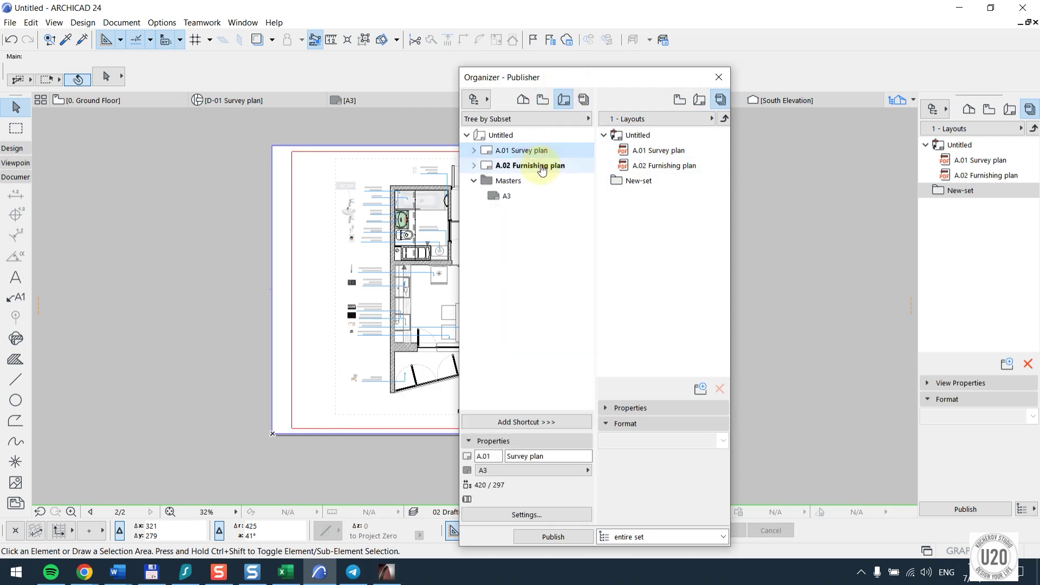
{"action": "left_click", "coordinate": [542, 170], "text": "shift"}
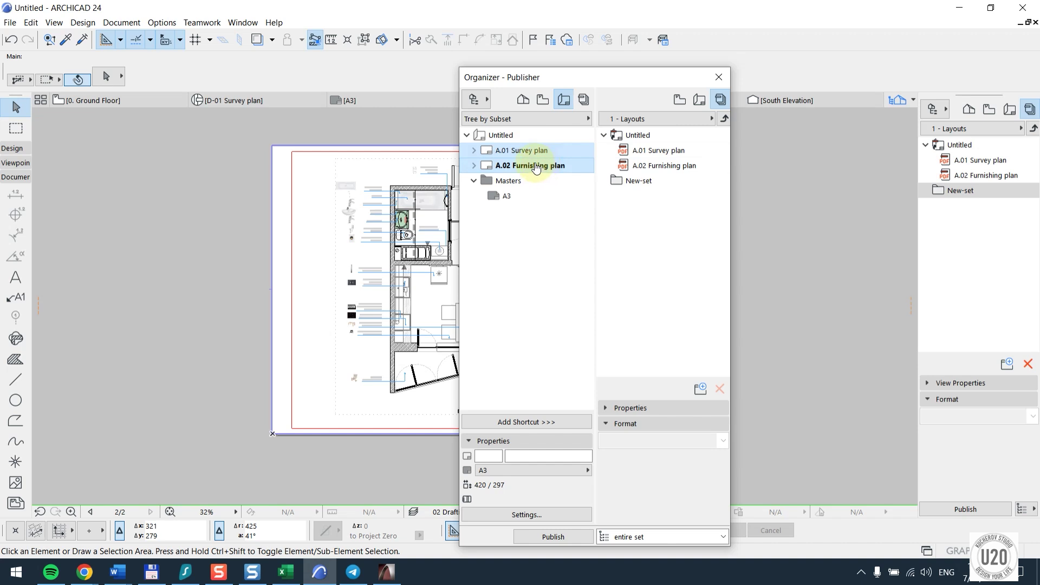
{"action": "left_click_drag", "start_coordinate": [536, 168], "coordinate": [606, 190]}
{"action": "left_click", "coordinate": [605, 183]}
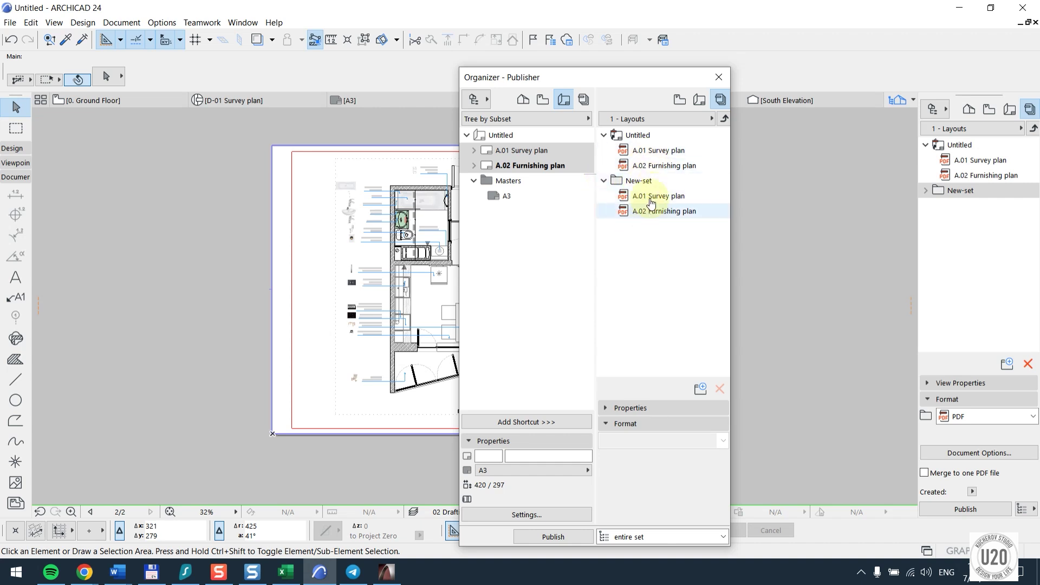
Set the New-set folder's format to PDF and have its layouts merged into one PDF file
{"action": "left_click", "coordinate": [640, 180]}
{"action": "left_click_drag", "start_coordinate": [633, 76], "coordinate": [630, 10]}
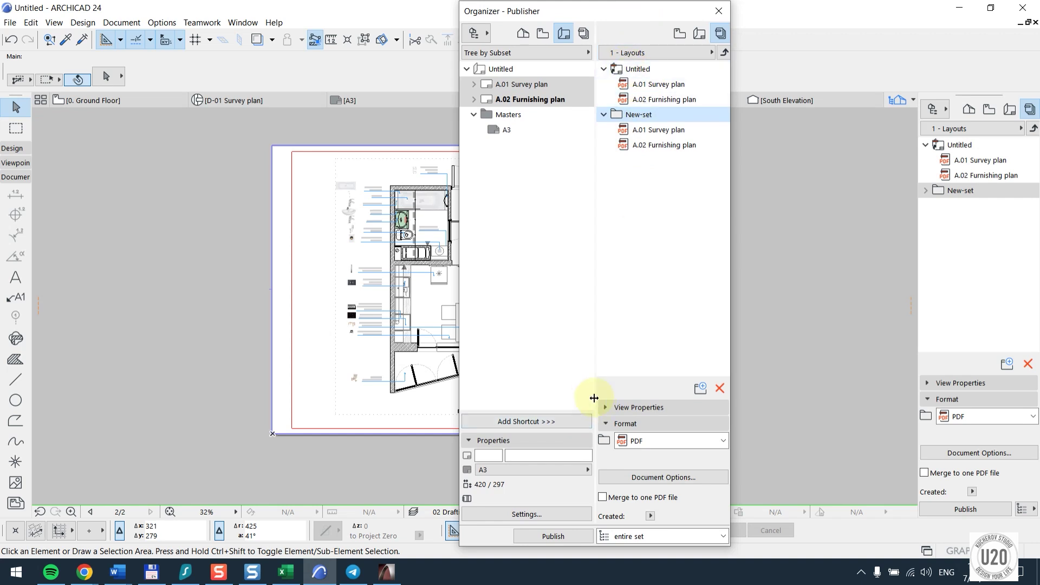
{"action": "left_click", "coordinate": [642, 444]}
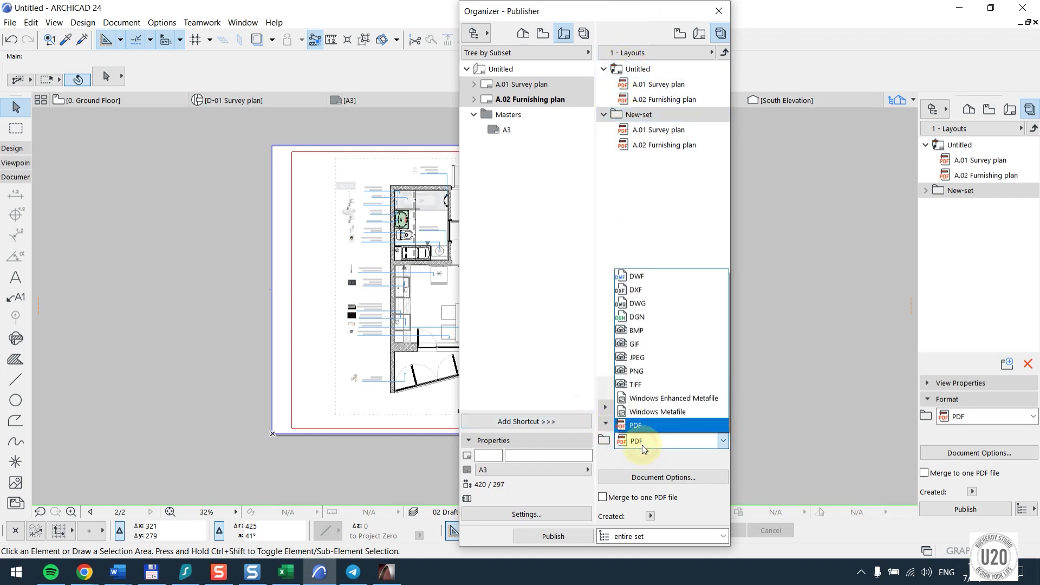
{"action": "left_click", "coordinate": [642, 444]}
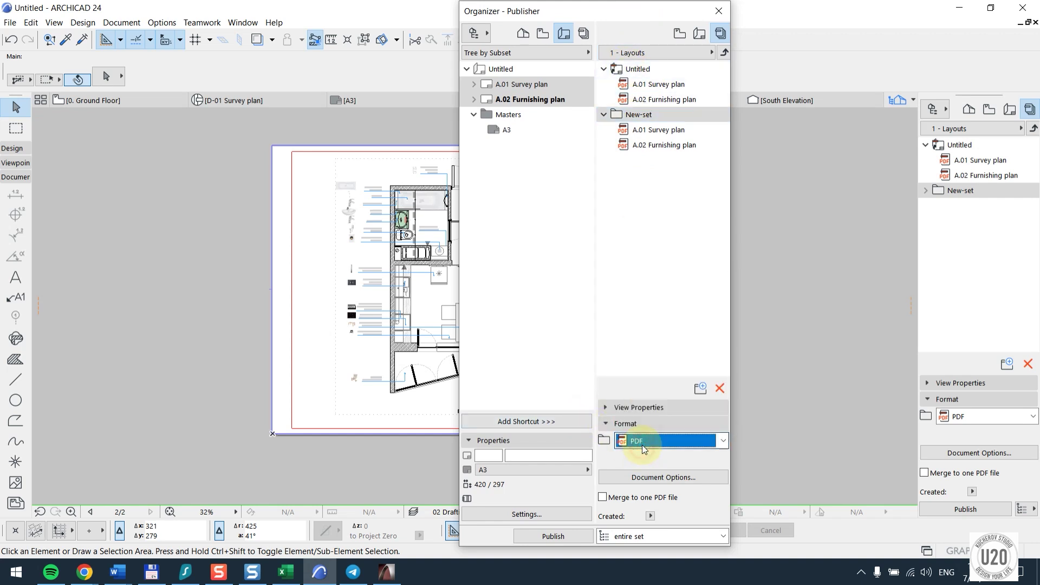
{"action": "left_click", "coordinate": [603, 497]}
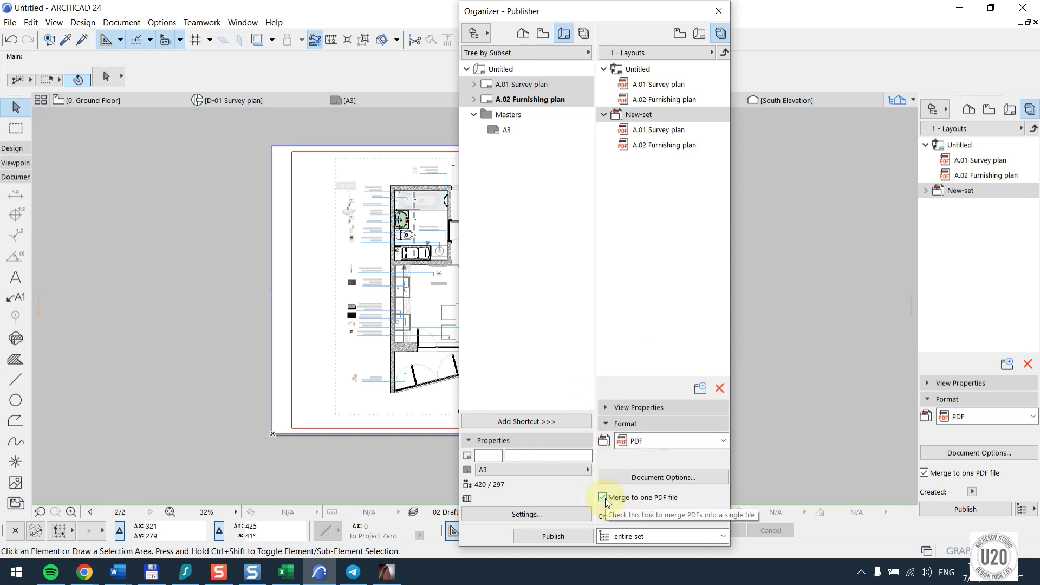
In New-set's document options, enable Hairline and choose a 300 dpi arc resolution for the PDF, and expand the folder's view properties
{"action": "left_click", "coordinate": [632, 478]}
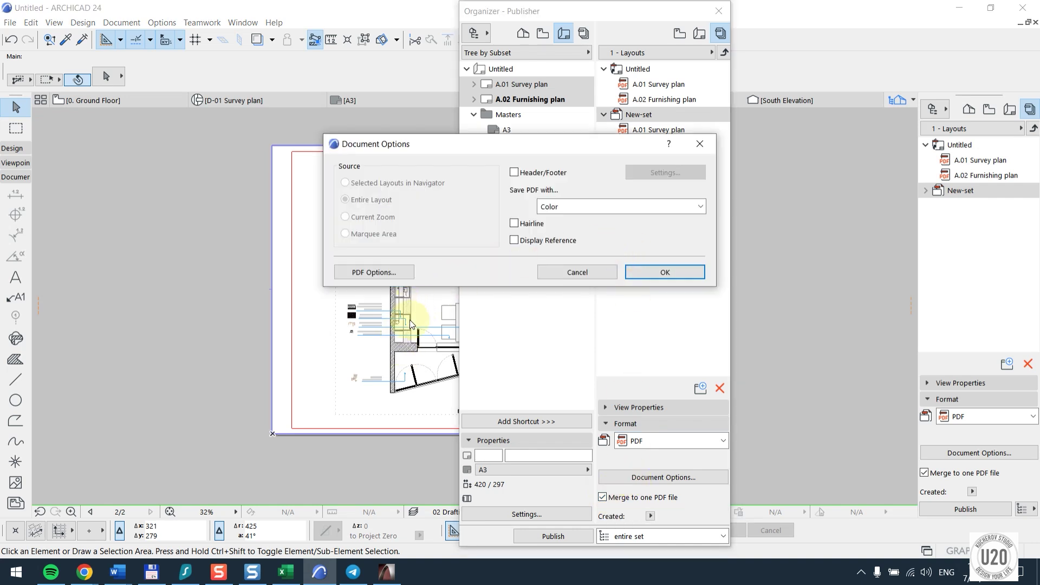
{"action": "left_click", "coordinate": [515, 223]}
{"action": "left_click", "coordinate": [373, 274]}
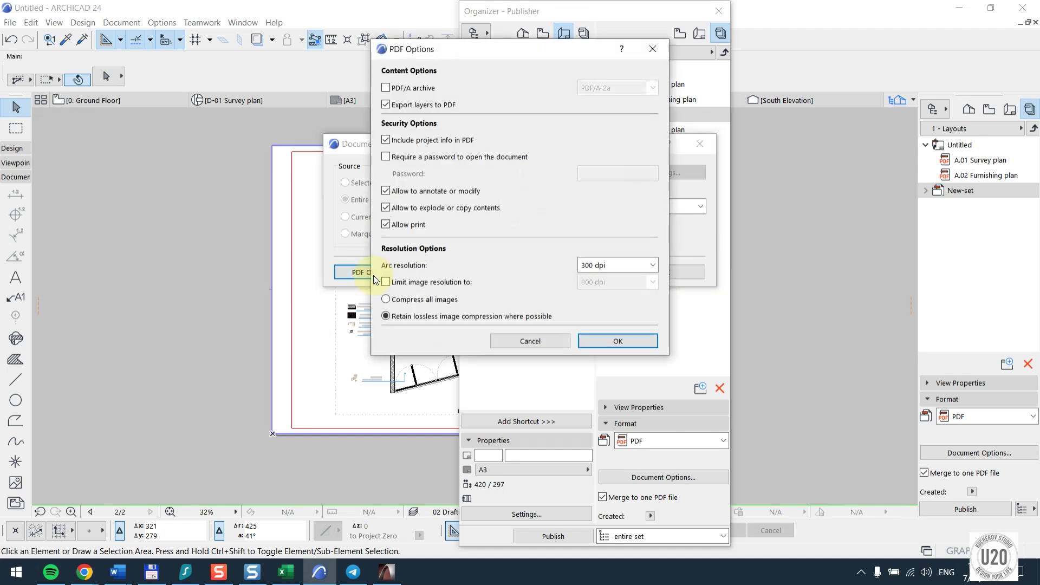
{"action": "left_click", "coordinate": [619, 266]}
{"action": "left_click", "coordinate": [617, 283]}
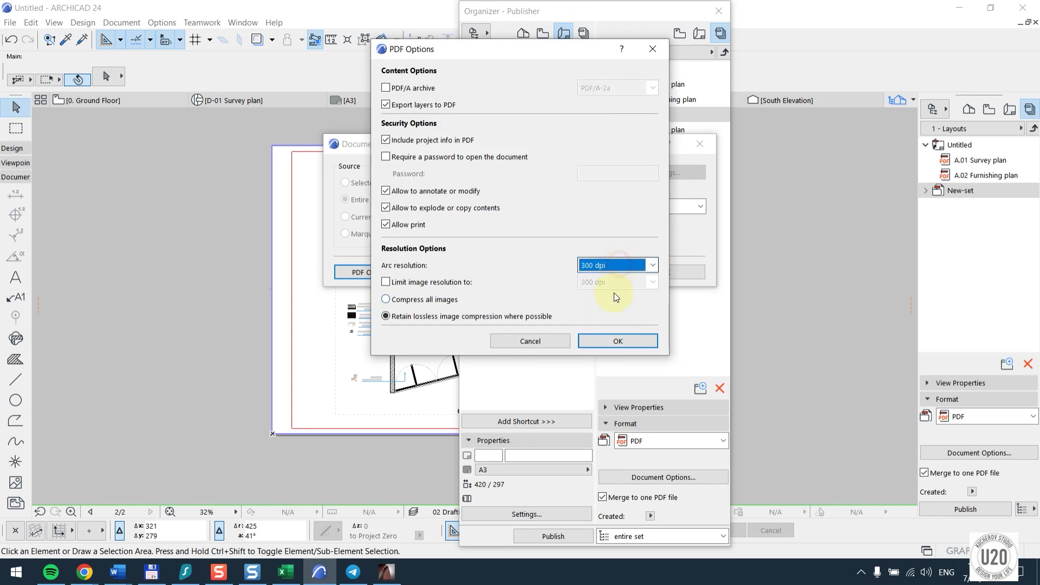
{"action": "left_click", "coordinate": [602, 341]}
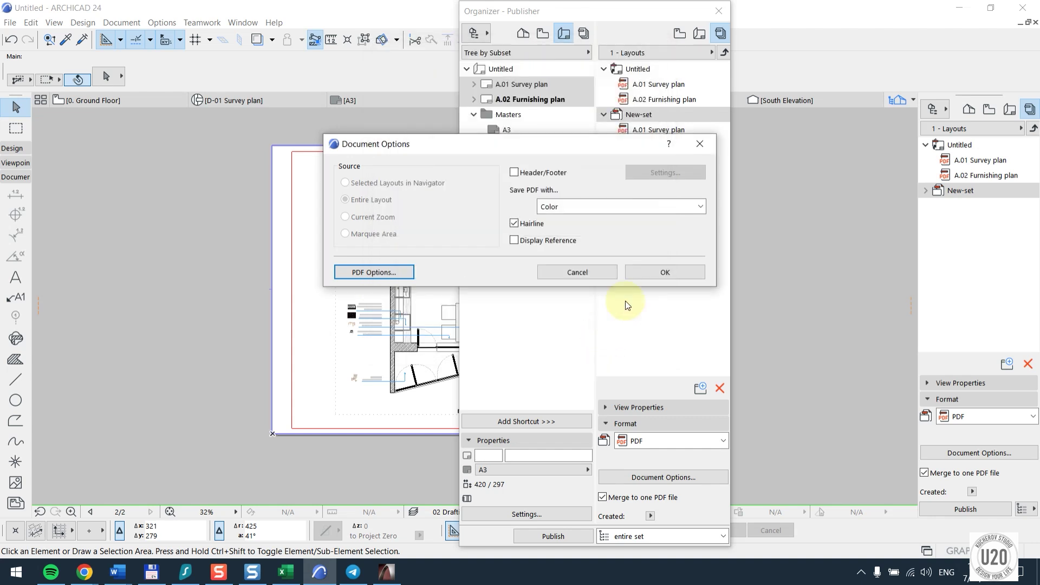
{"action": "left_click", "coordinate": [665, 272]}
{"action": "left_click", "coordinate": [663, 408]}
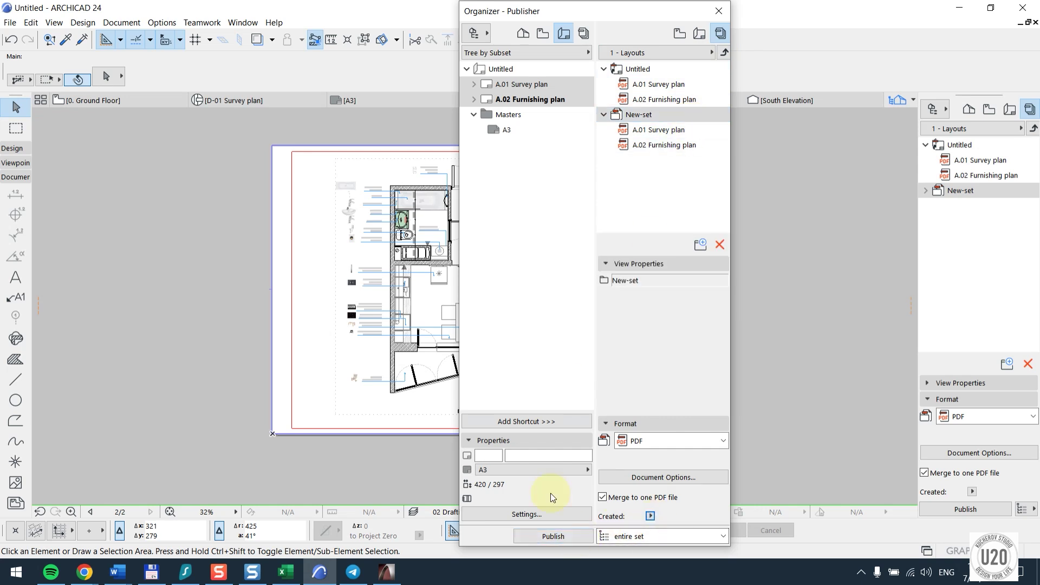
Start publishing the set and choose Save files as its publishing method
{"action": "left_click", "coordinate": [553, 536]}
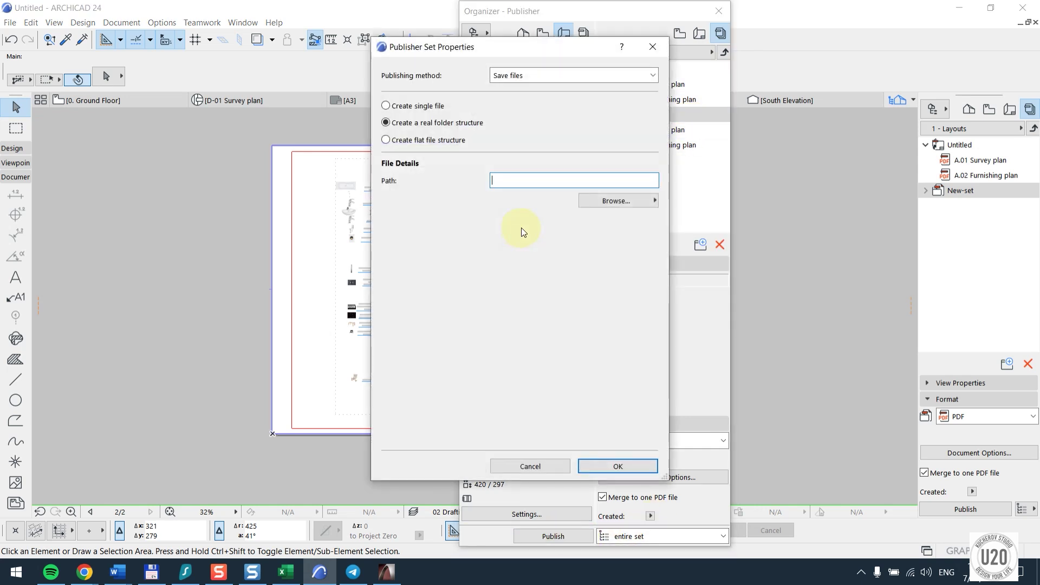
{"action": "left_click", "coordinate": [575, 75]}
{"action": "left_click", "coordinate": [579, 105]}
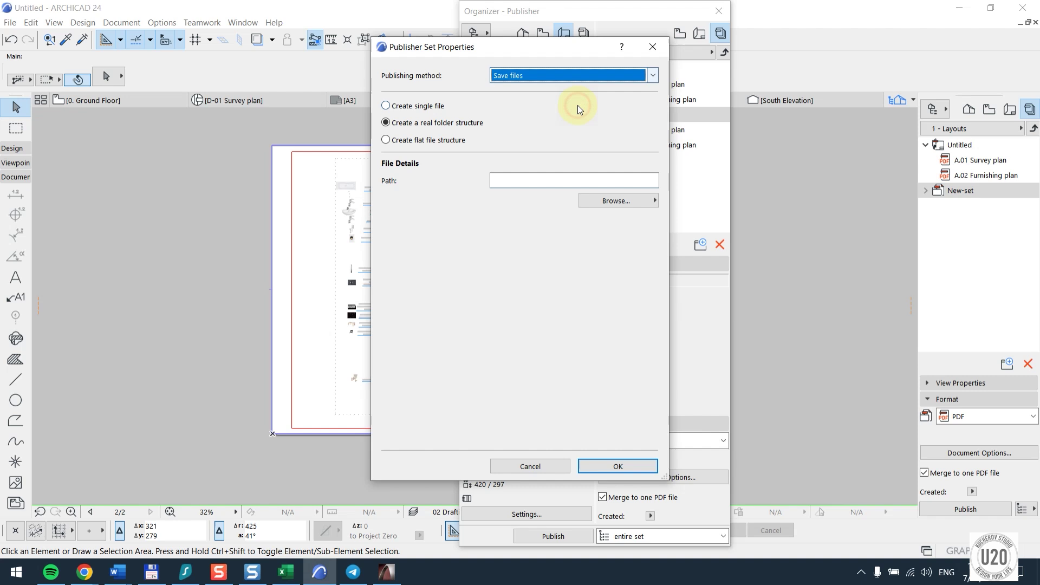
{"action": "left_click", "coordinate": [573, 79]}
{"action": "left_click", "coordinate": [563, 91]}
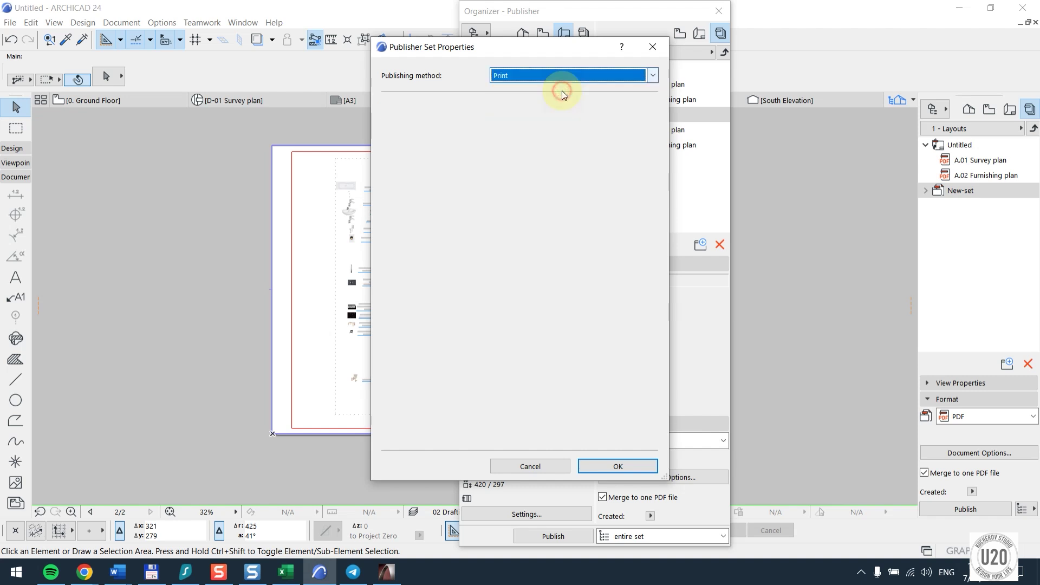
{"action": "left_click", "coordinate": [573, 80]}
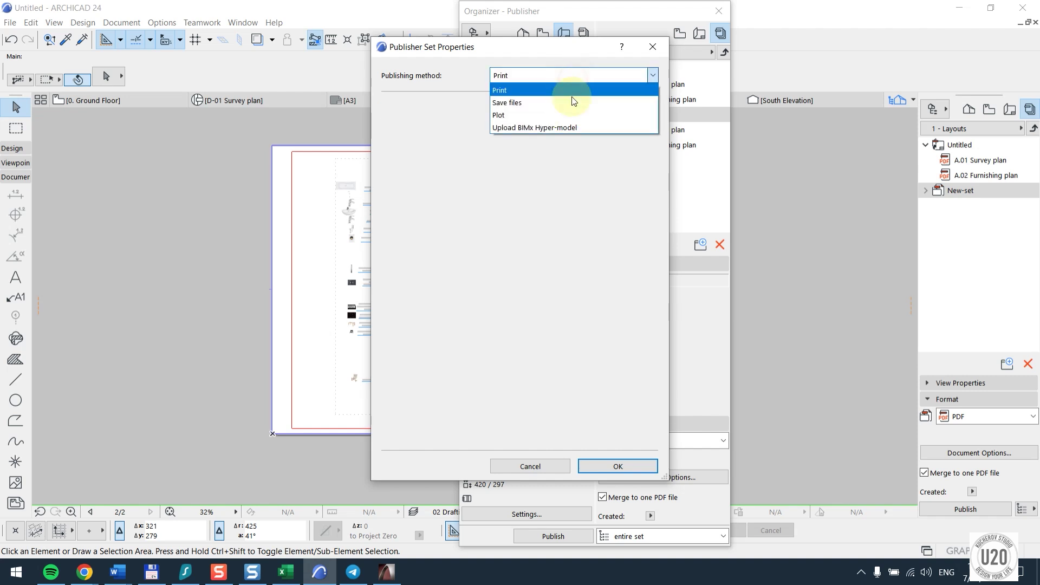
{"action": "left_click", "coordinate": [571, 105]}
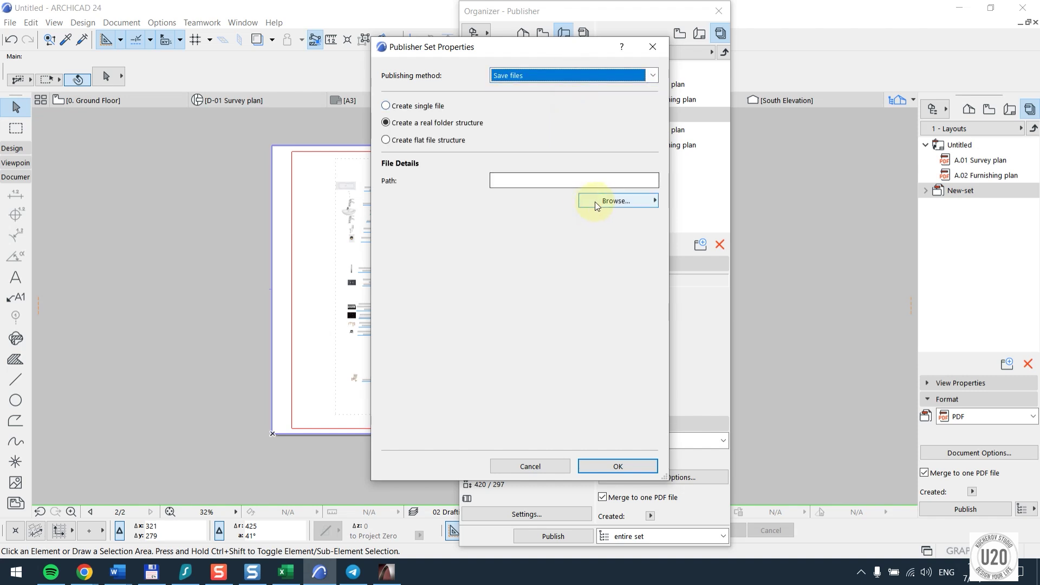
Set the publishing path to D:\2024, publish the entire set, and close the publishing report
{"action": "left_click", "coordinate": [628, 200]}
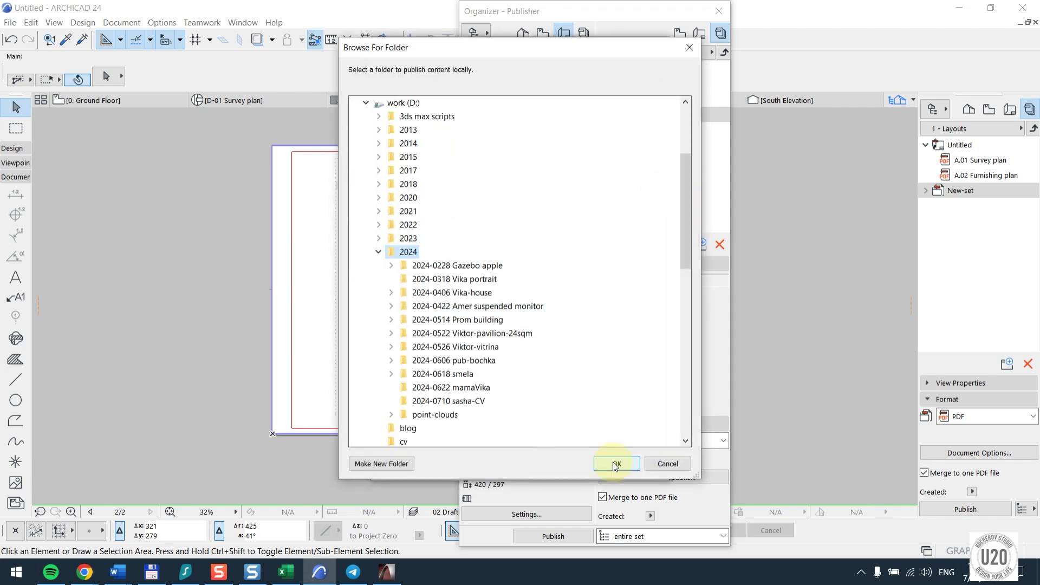
{"action": "left_click", "coordinate": [615, 464]}
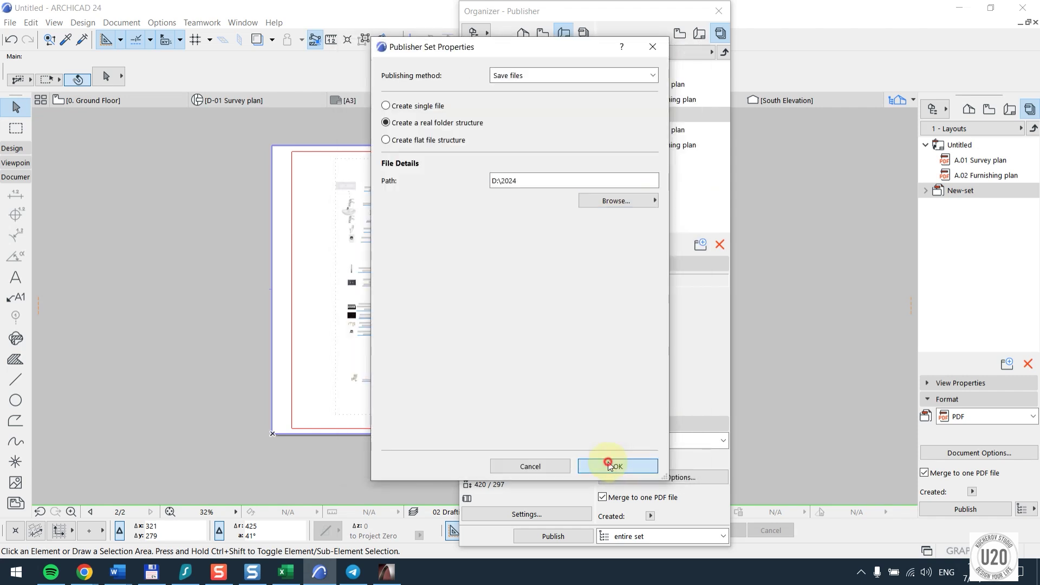
{"action": "left_click", "coordinate": [613, 466]}
{"action": "left_click", "coordinate": [577, 537]}
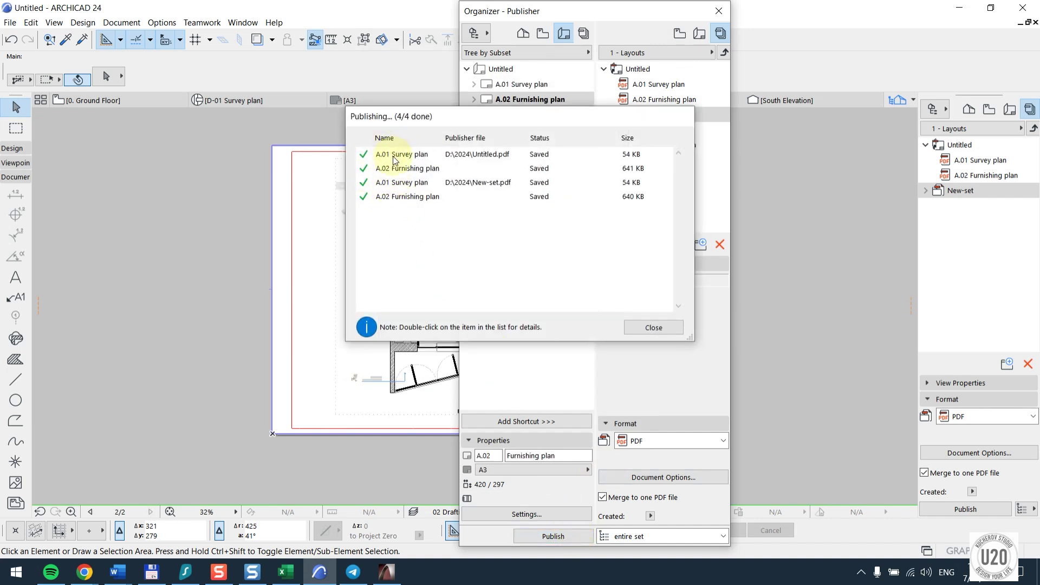
{"action": "key", "text": "Return"}
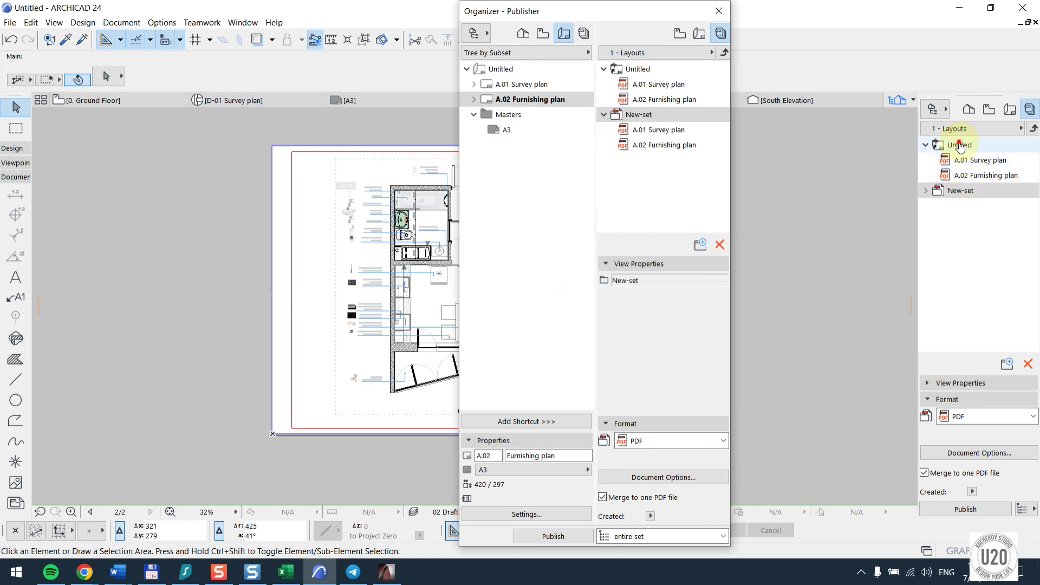
Delete the Untitled item from the 1 - Layouts publisher set, accepting the permanent deletion
{"action": "left_click", "coordinate": [958, 145]}
{"action": "left_click", "coordinate": [926, 145]}
{"action": "right_click", "coordinate": [949, 144]}
{"action": "left_click", "coordinate": [959, 200]}
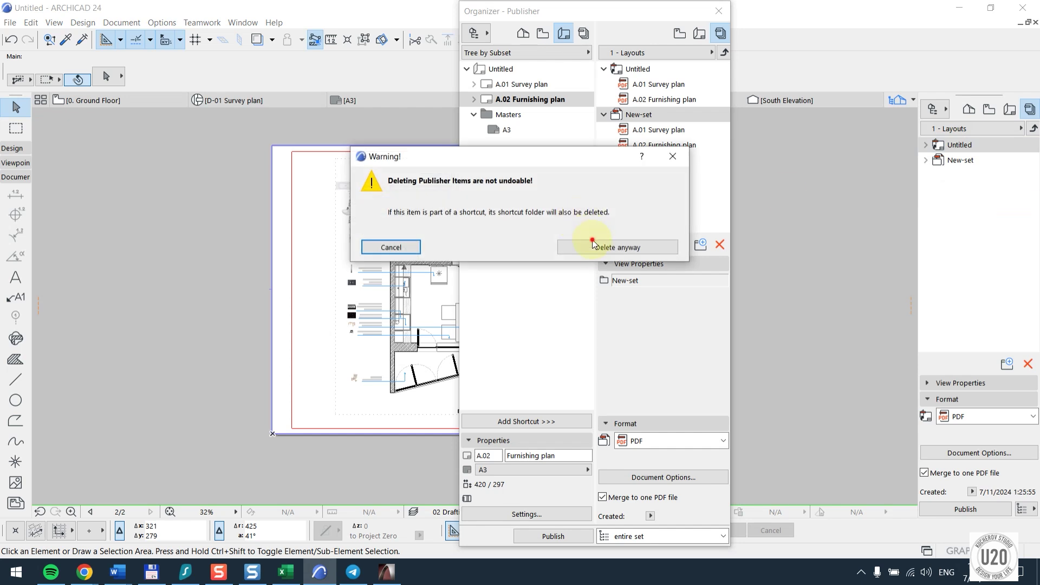
{"action": "left_click", "coordinate": [594, 245]}
Go up to the list of publisher sets and create a new set named Plans
{"action": "left_click", "coordinate": [1003, 129]}
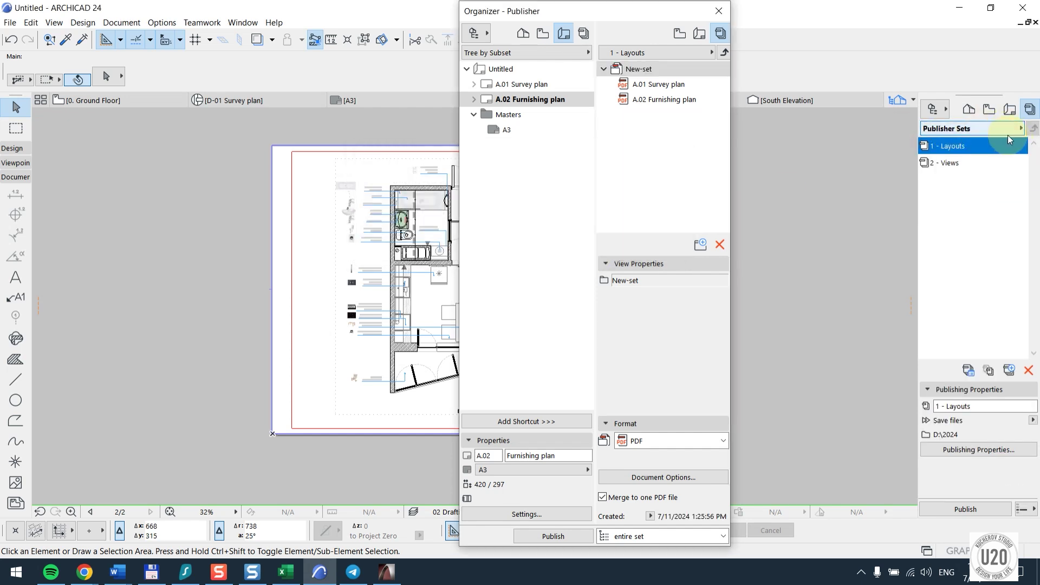
{"action": "left_click", "coordinate": [892, 125]}
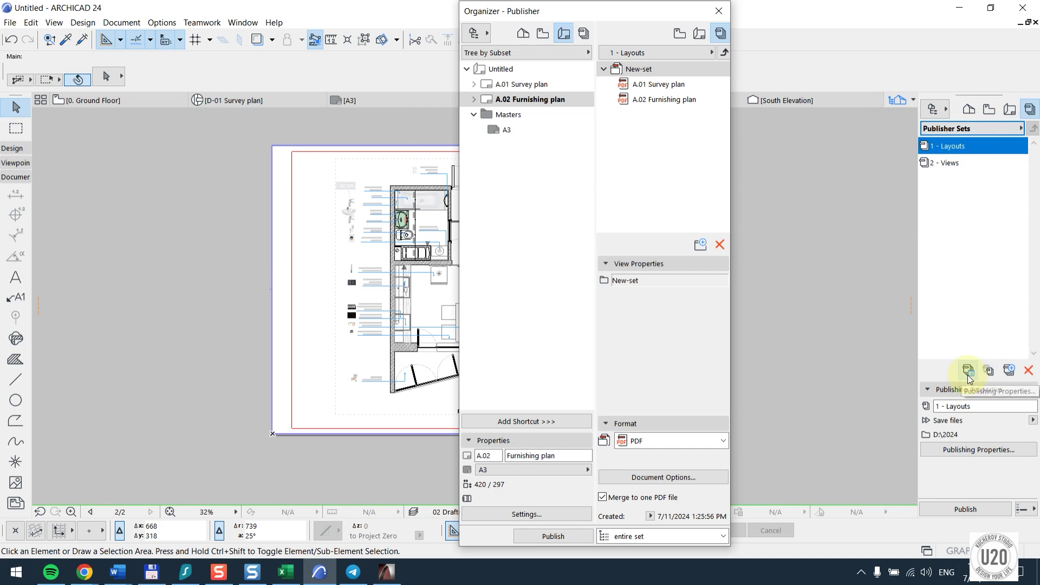
{"action": "left_click", "coordinate": [1009, 371]}
{"action": "type", "text": "Plans"}
{"action": "key", "text": "Return"}
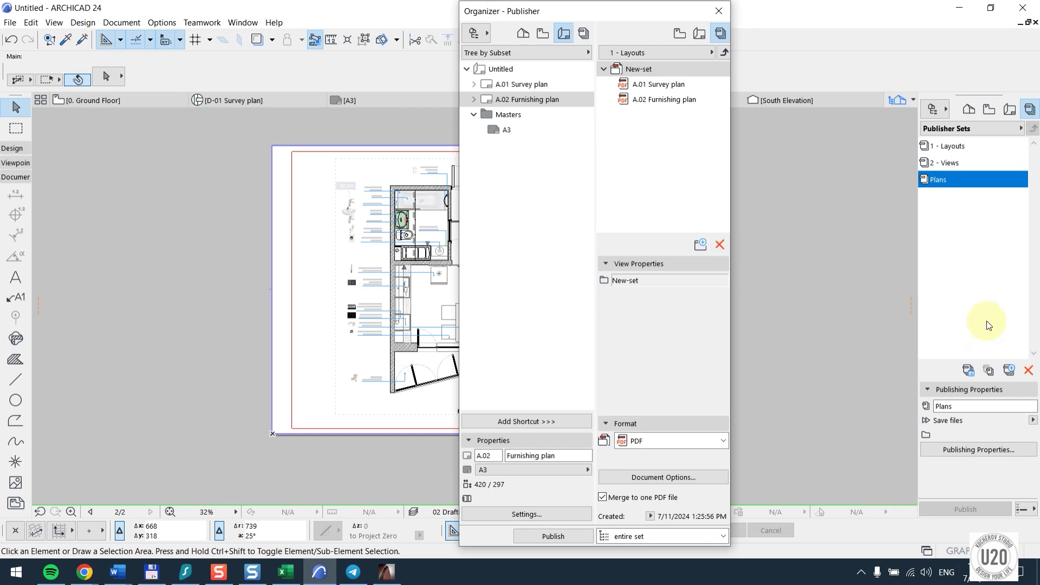
In the Organizer, copy New-set with its A.01 Survey plan and A.02 Furnishing plan layouts from 1 - Layouts into the Plans set
{"action": "left_click", "coordinate": [582, 34]}
{"action": "left_click", "coordinate": [515, 83]}
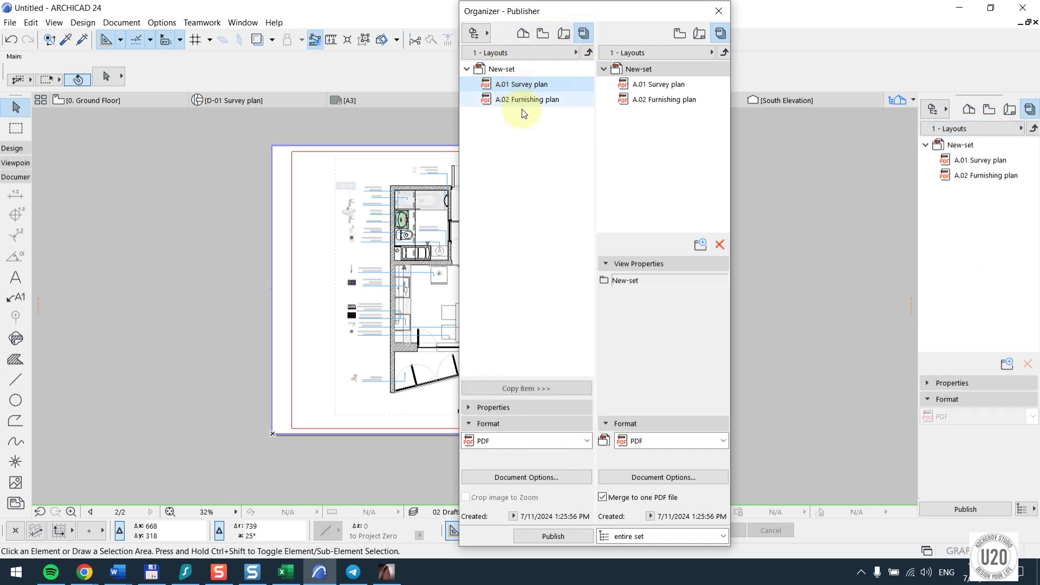
{"action": "left_click", "coordinate": [509, 70]}
{"action": "left_click", "coordinate": [623, 53]}
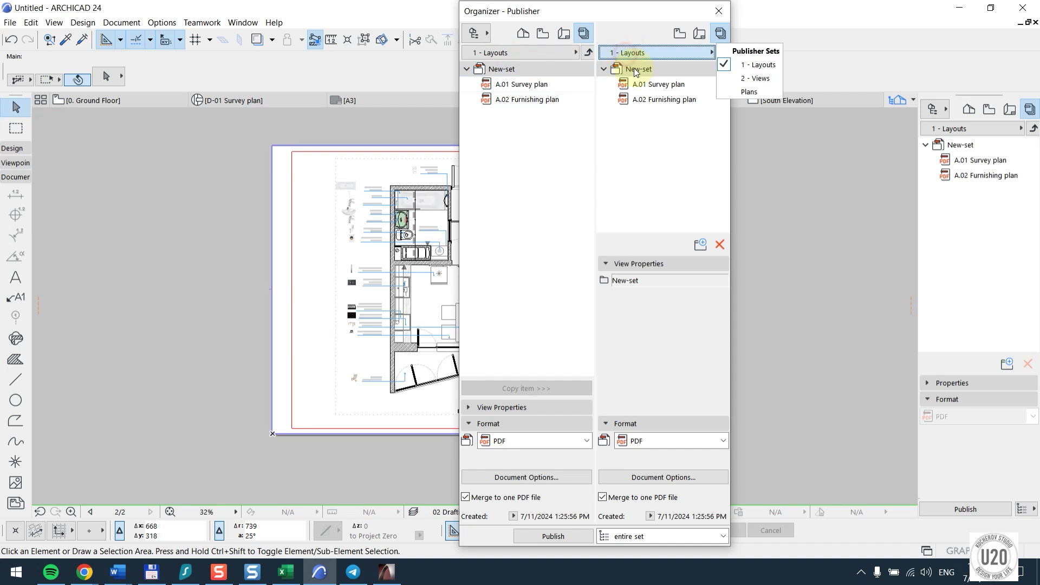
{"action": "left_click", "coordinate": [735, 92]}
{"action": "left_click", "coordinate": [515, 84]}
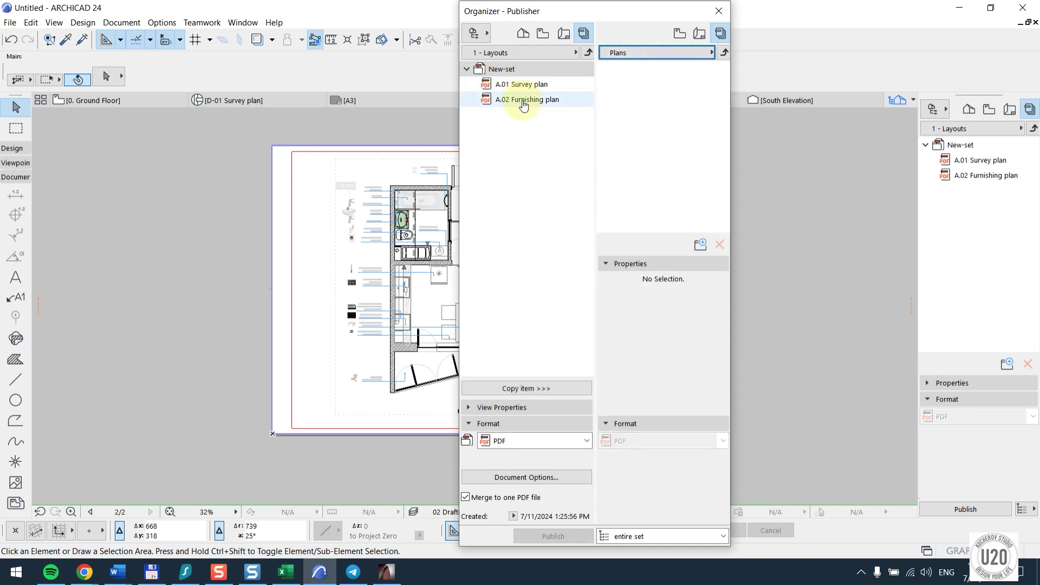
{"action": "left_click", "coordinate": [521, 101], "text": "shift"}
{"action": "left_click_drag", "start_coordinate": [522, 104], "coordinate": [613, 76]}
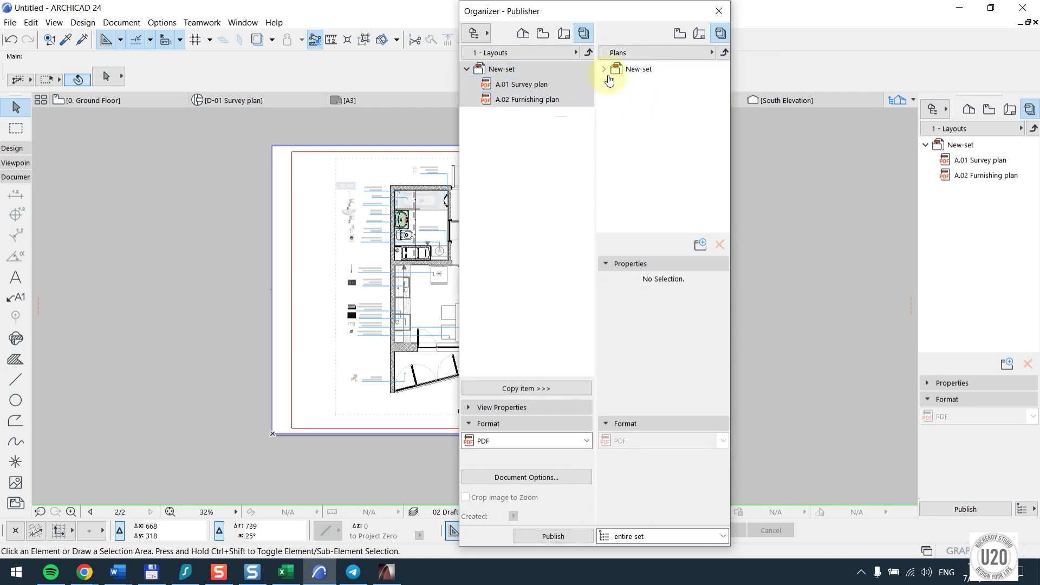
Set the Plans set's publishing path to D:\ and publish the entire set
{"action": "left_click", "coordinate": [632, 69]}
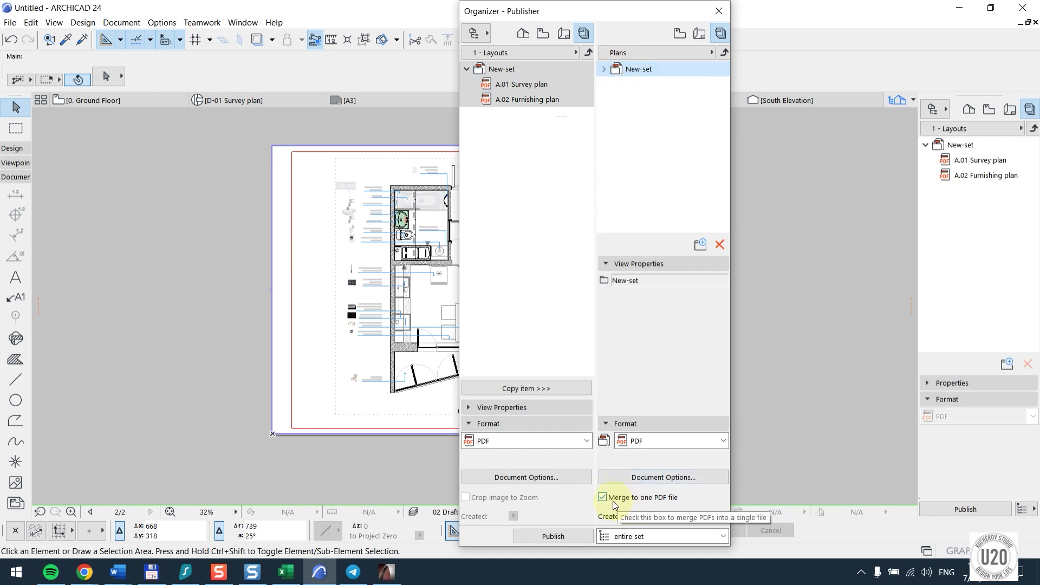
{"action": "left_click", "coordinate": [557, 536]}
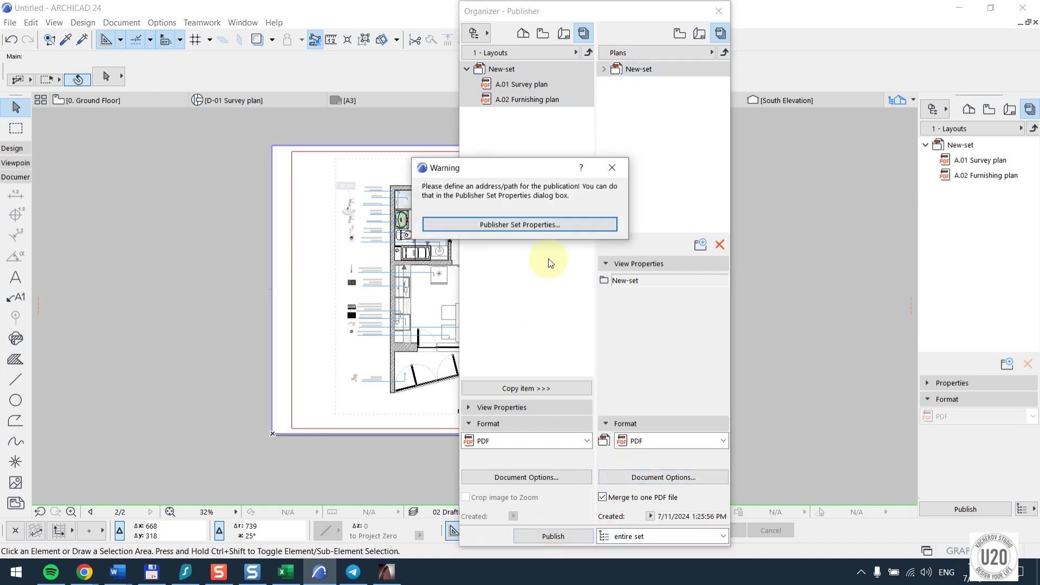
{"action": "left_click", "coordinate": [550, 225]}
{"action": "left_click", "coordinate": [616, 203]}
{"action": "left_click", "coordinate": [691, 216]}
{"action": "left_click", "coordinate": [623, 464]}
{"action": "left_click", "coordinate": [630, 464]}
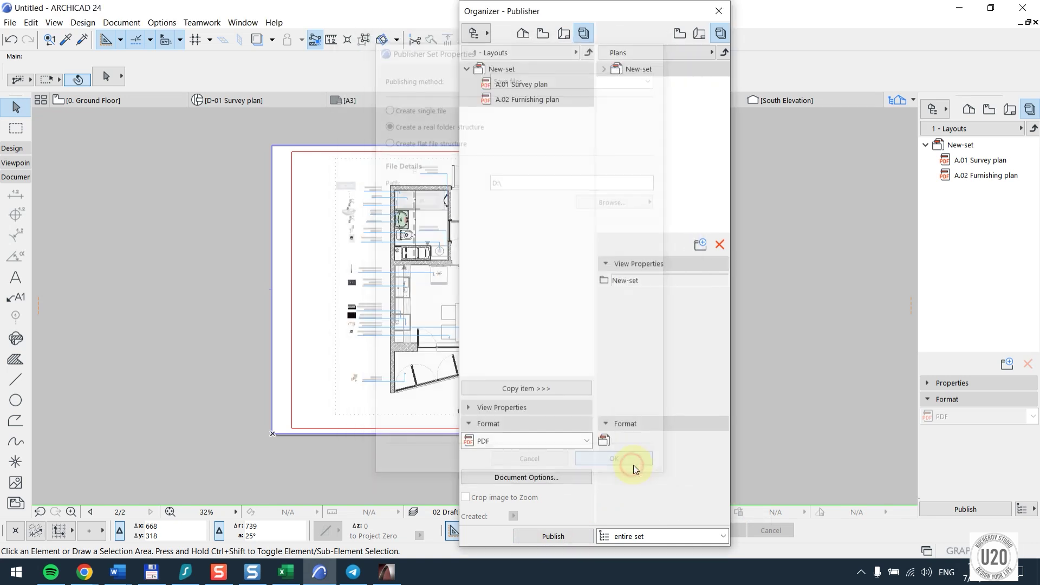
{"action": "left_click", "coordinate": [570, 536]}
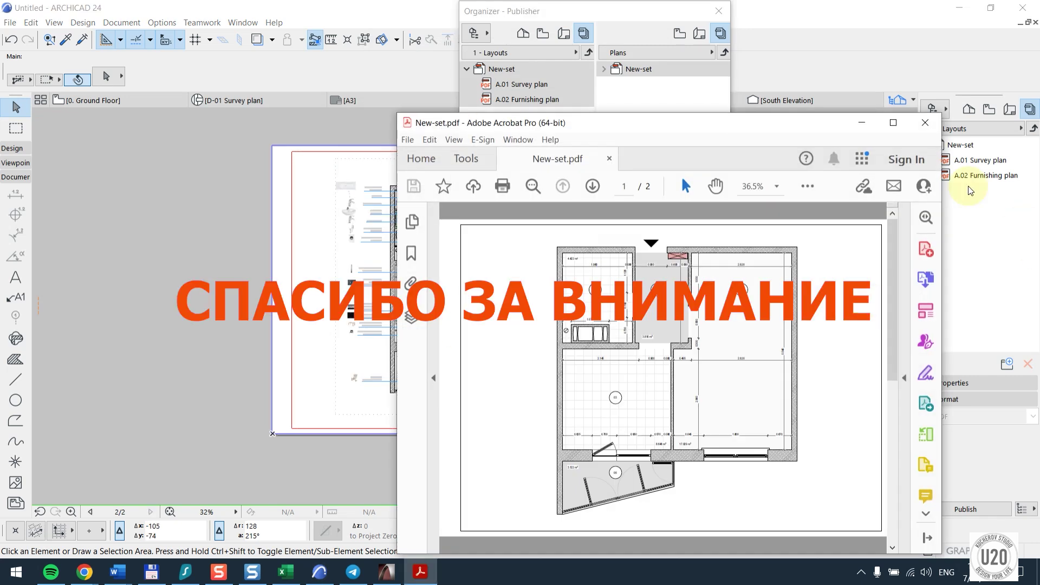
Maximize the published New-set.pdf in Adobe Acrobat and look through its survey and furnishing plan pages
{"action": "left_click", "coordinate": [894, 123]}
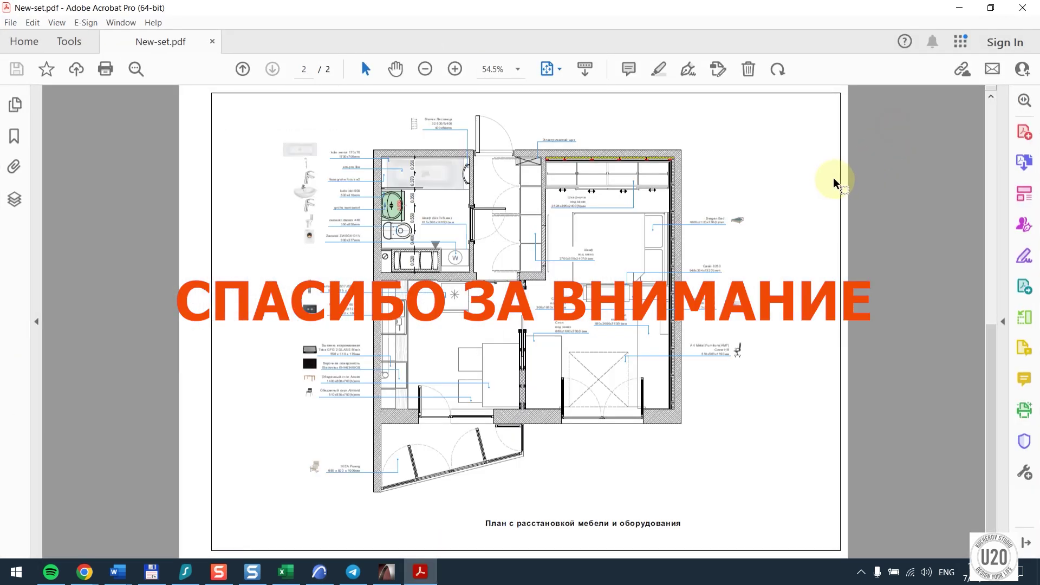
{"action": "scroll", "coordinate": [836, 183], "scroll_direction": "down", "scroll_amount": 3}
{"action": "scroll", "coordinate": [835, 182], "scroll_direction": "up", "scroll_amount": 3}
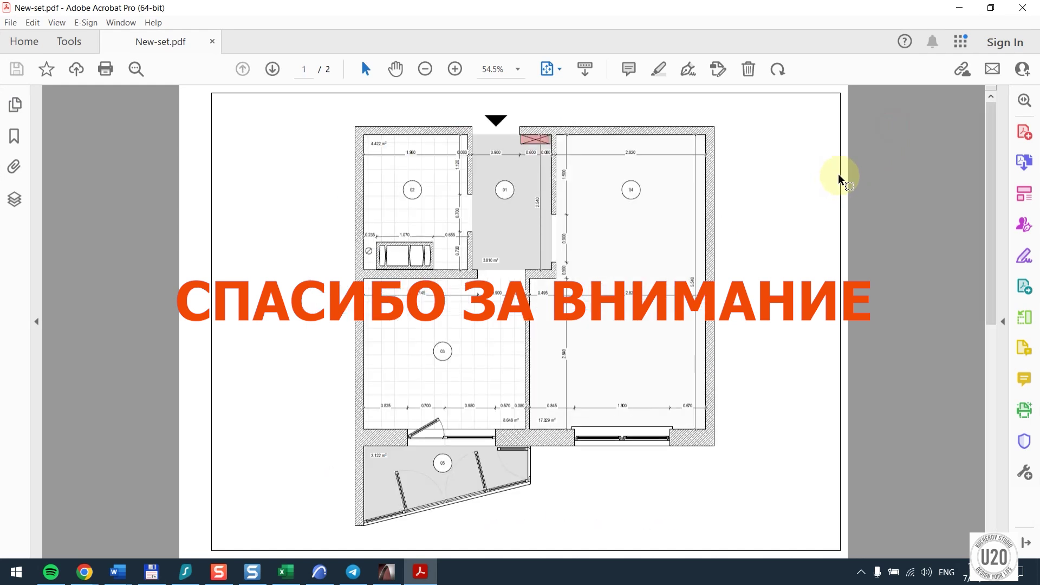